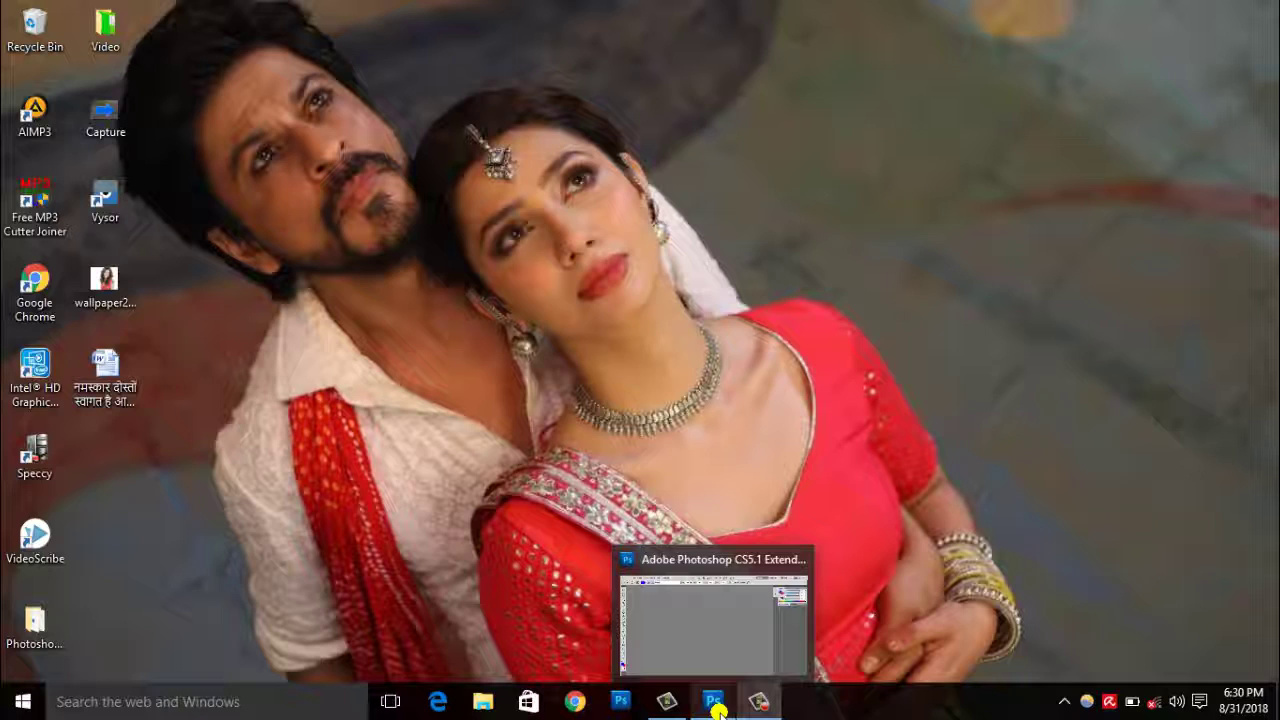
# - Restore the Photoshop window showing Wallpaper (13).jpg and DSC_1812.JPG from the taskbar
pyautogui.click(716, 707)
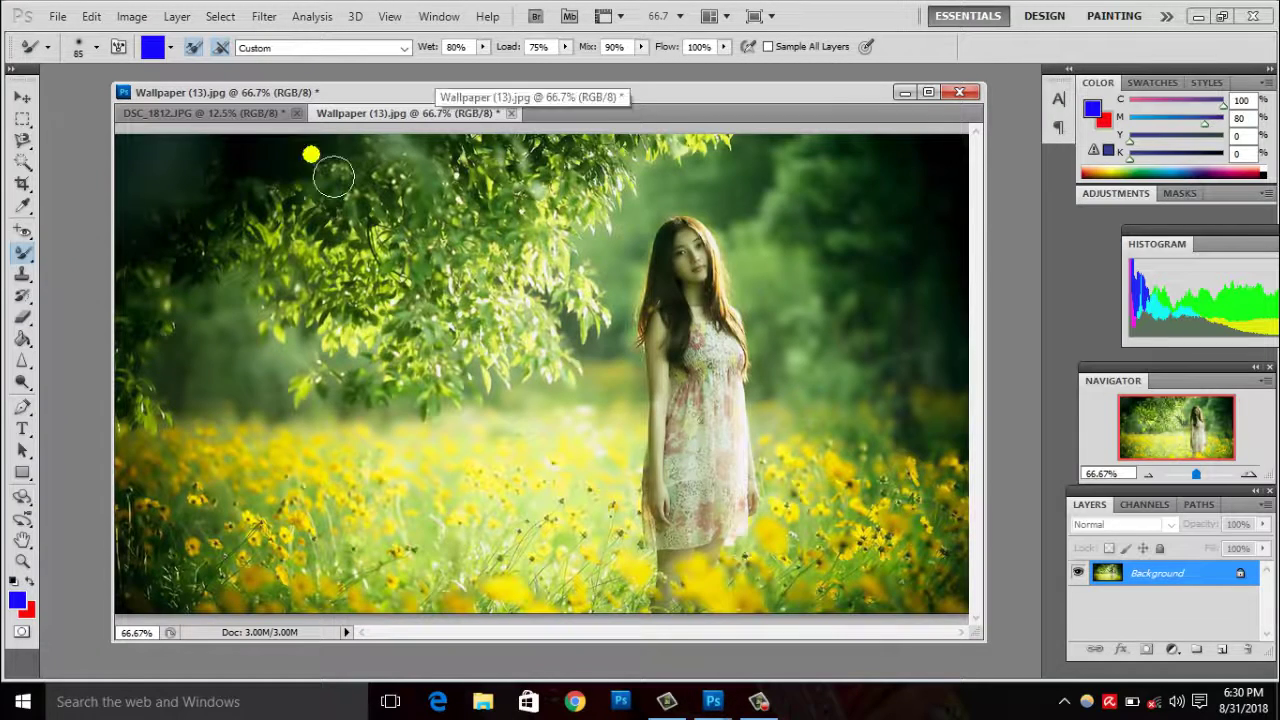
# - Select the Brush Tool, test two blue strokes on the tree foliage, then undo both
pyautogui.rightClick(33, 260)
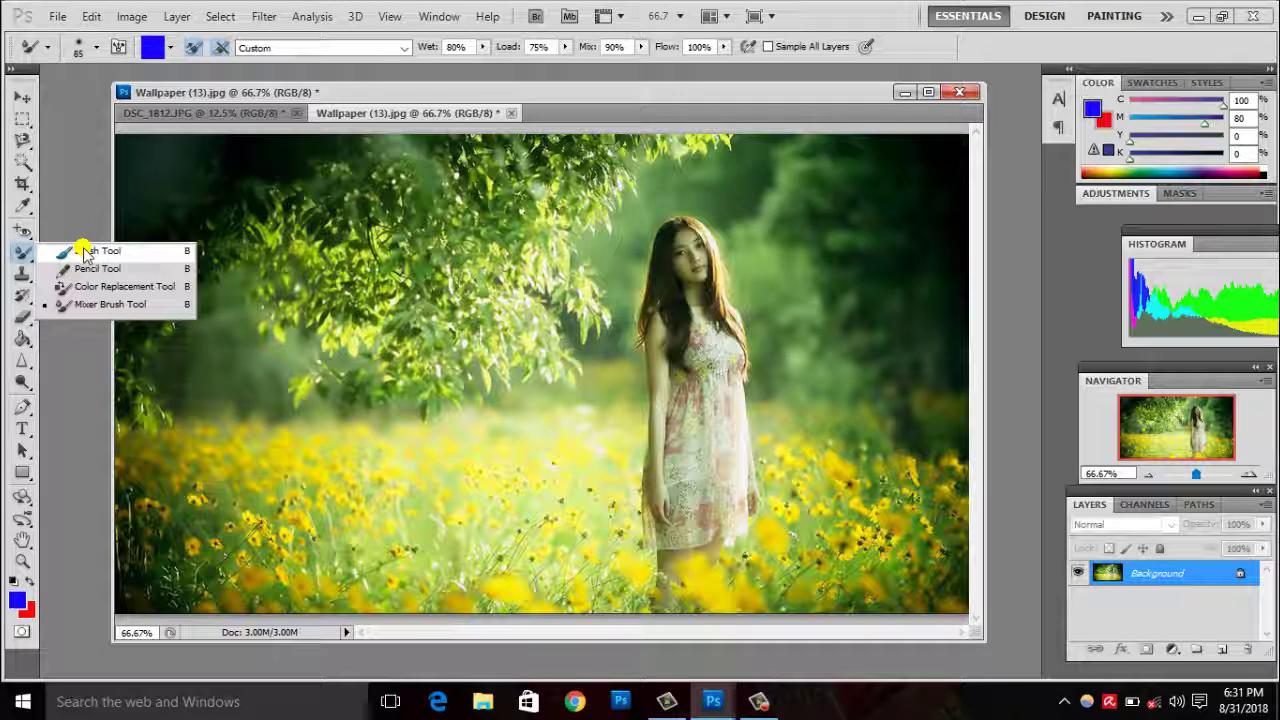
pyautogui.click(87, 251)
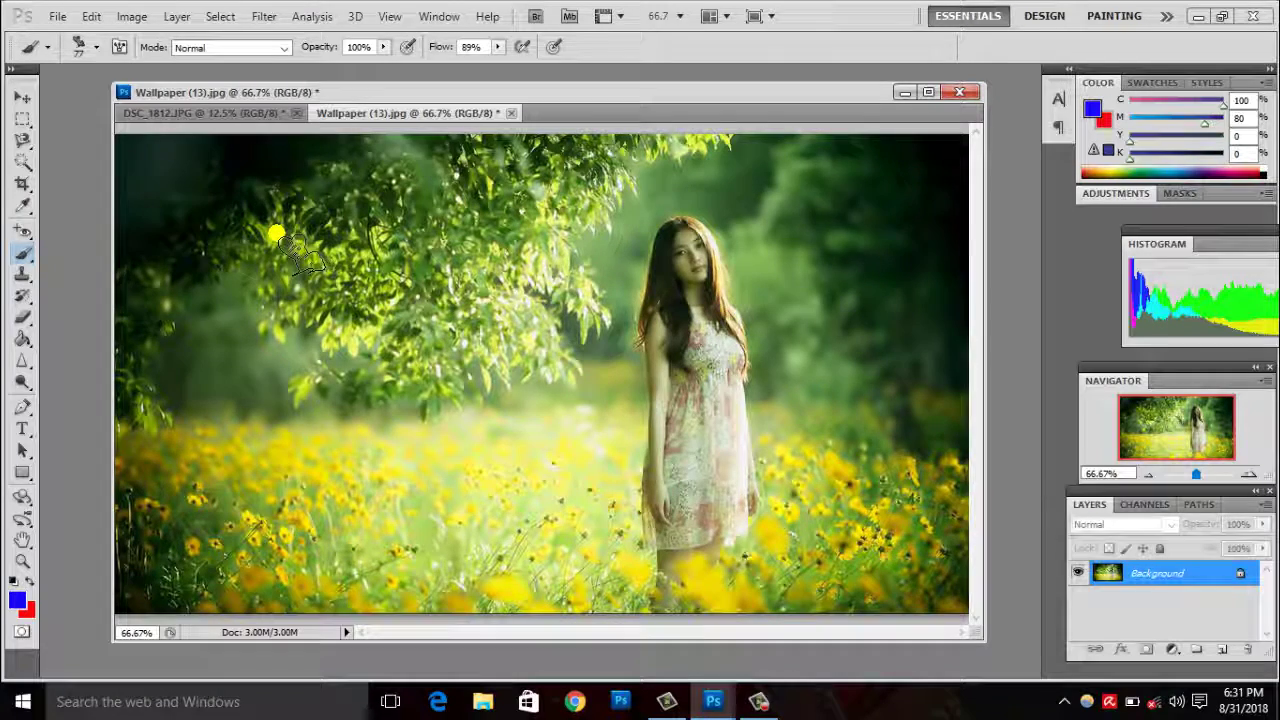
pyautogui.moveTo(276, 234); pyautogui.dragTo(395, 318)
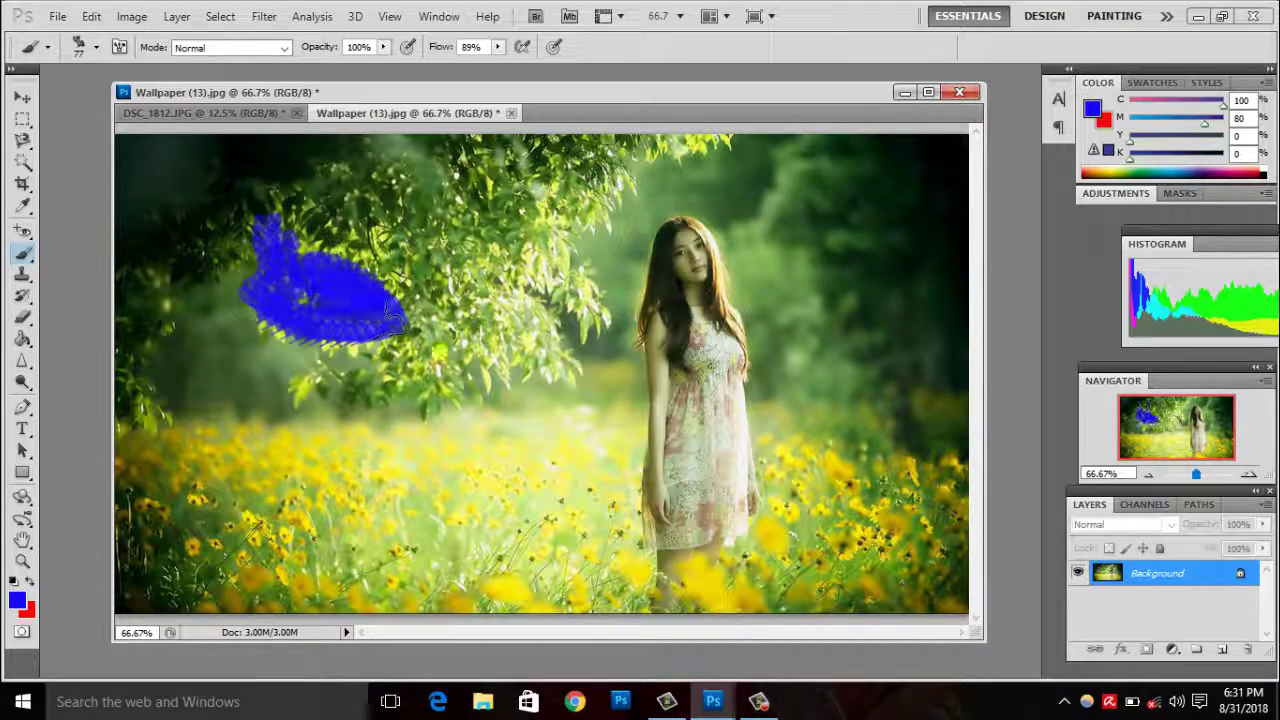
pyautogui.moveTo(440, 375); pyautogui.dragTo(470, 412)
pyautogui.hotkey('ctrl', 'z')
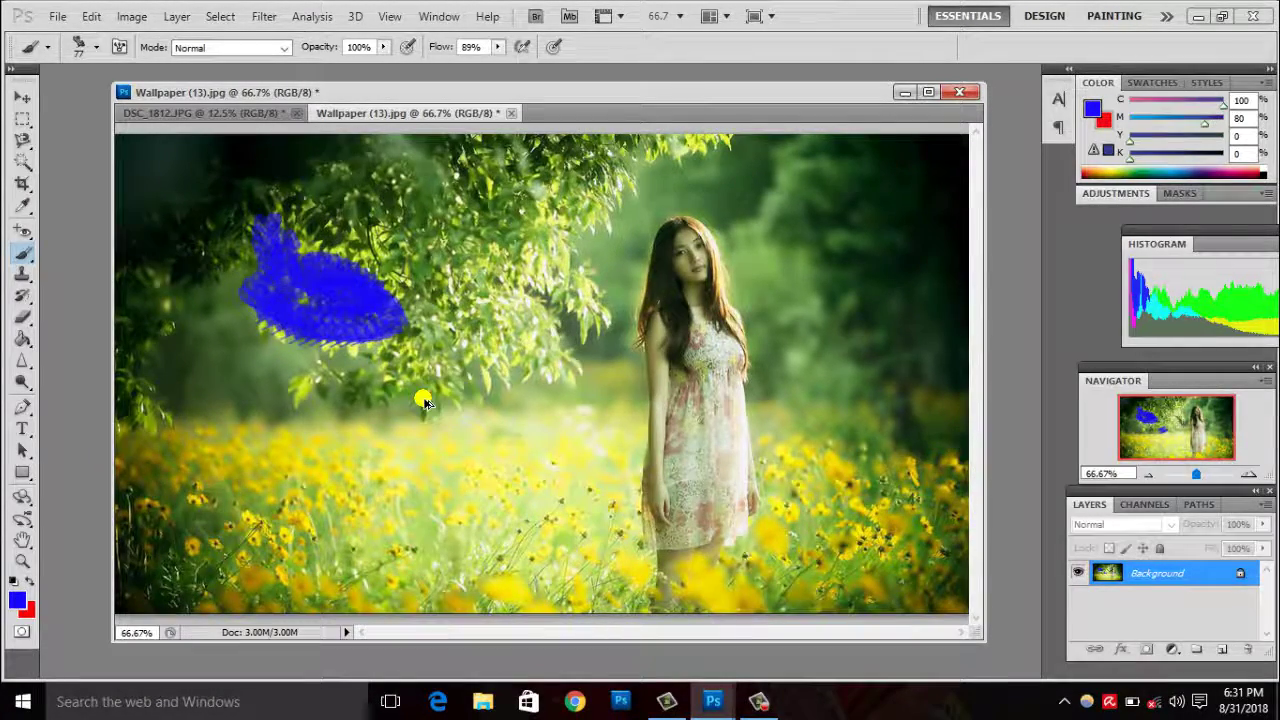
pyautogui.hotkey('ctrl', 'alt', 'z')
# - Select the Pencil Tool, paint a huge blue test stroke, then undo it
pyautogui.rightClick(22, 252)
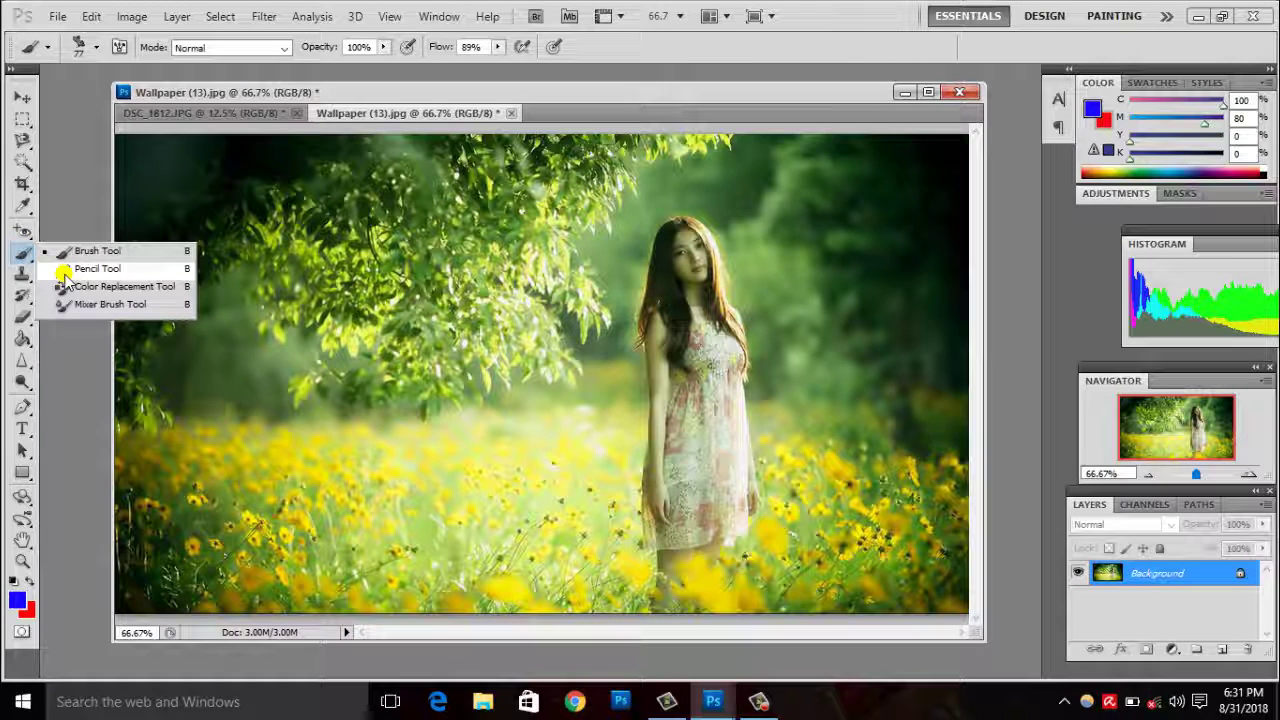
pyautogui.click(64, 272)
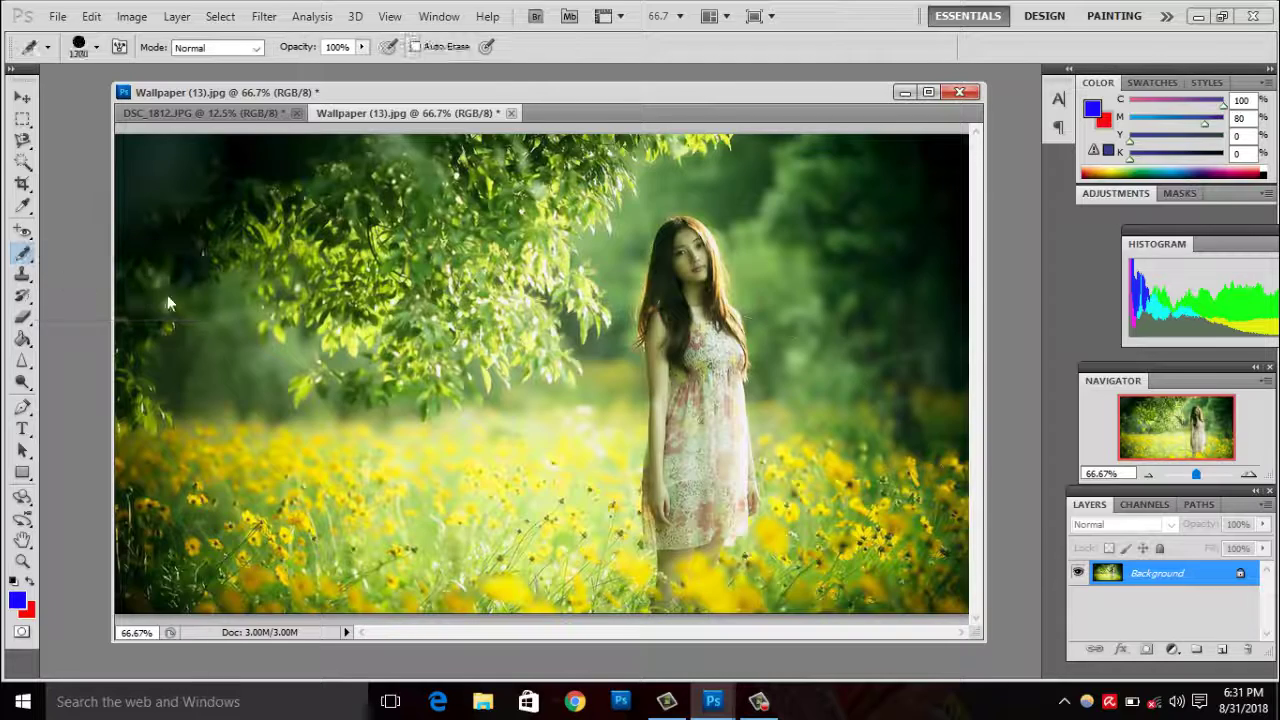
pyautogui.moveTo(252, 288); pyautogui.dragTo(344, 326)
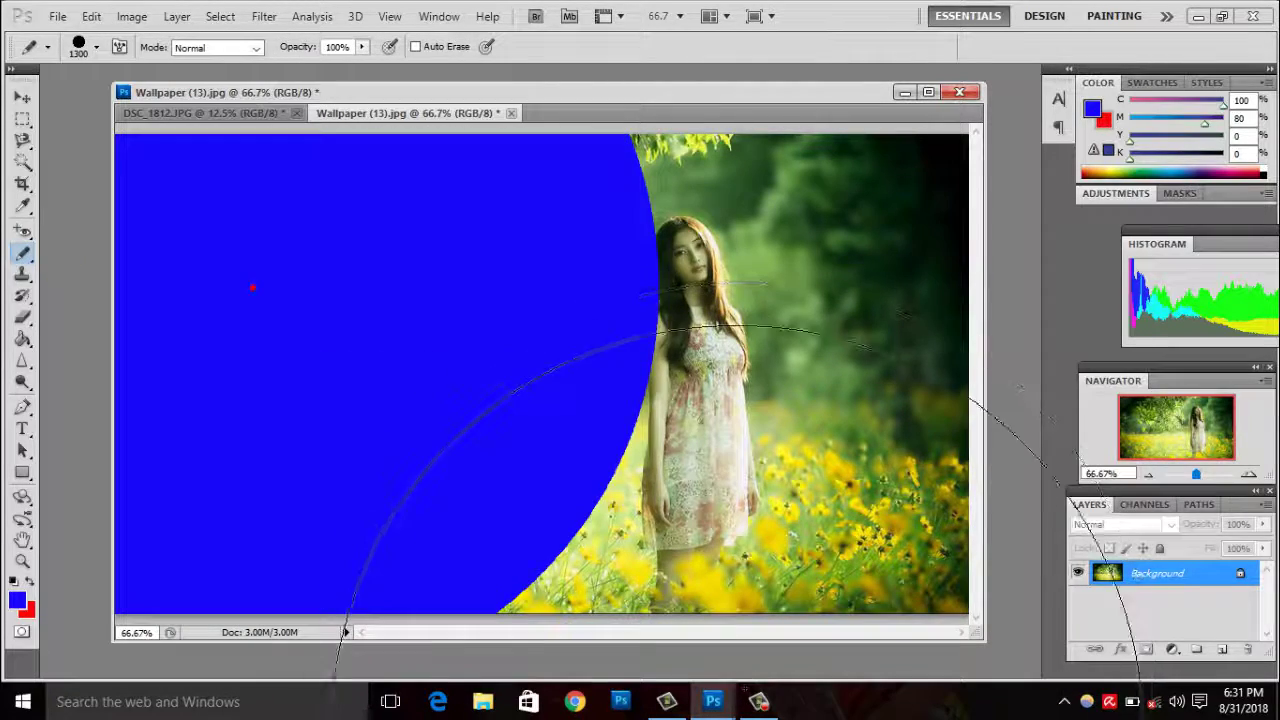
pyautogui.hotkey('ctrl', 'z')
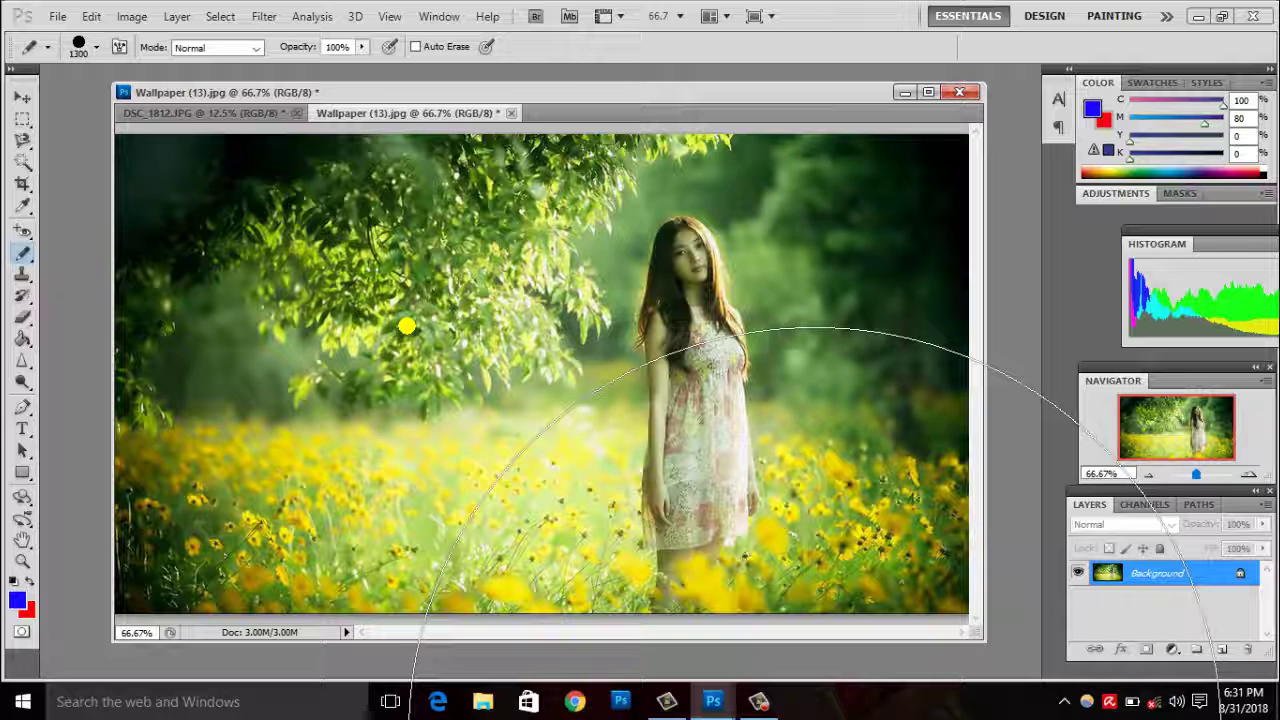
# - Shrink the pencil size to 200, paint another blue test stroke, then undo it
pyautogui.press('[')
pyautogui.press('[')
pyautogui.press('[')
pyautogui.press('[')
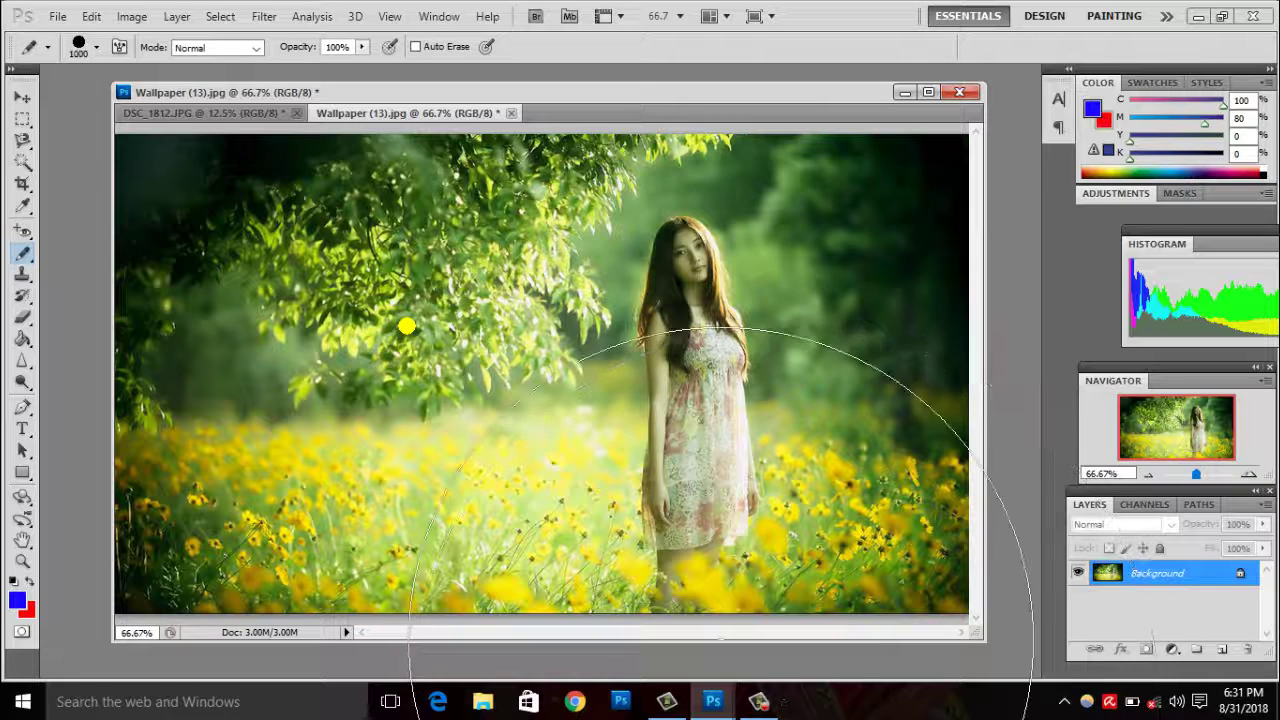
pyautogui.press('[')
pyautogui.press('[')
pyautogui.press('[')
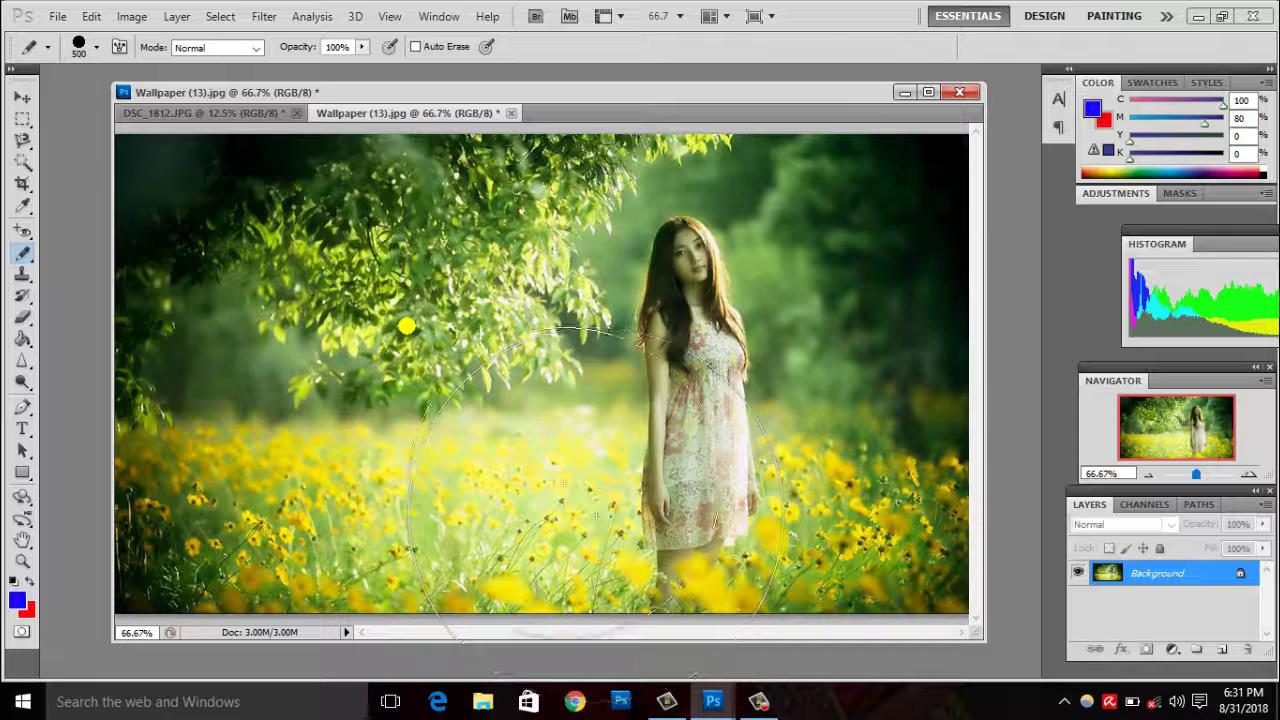
pyautogui.press('[')
pyautogui.press('[')
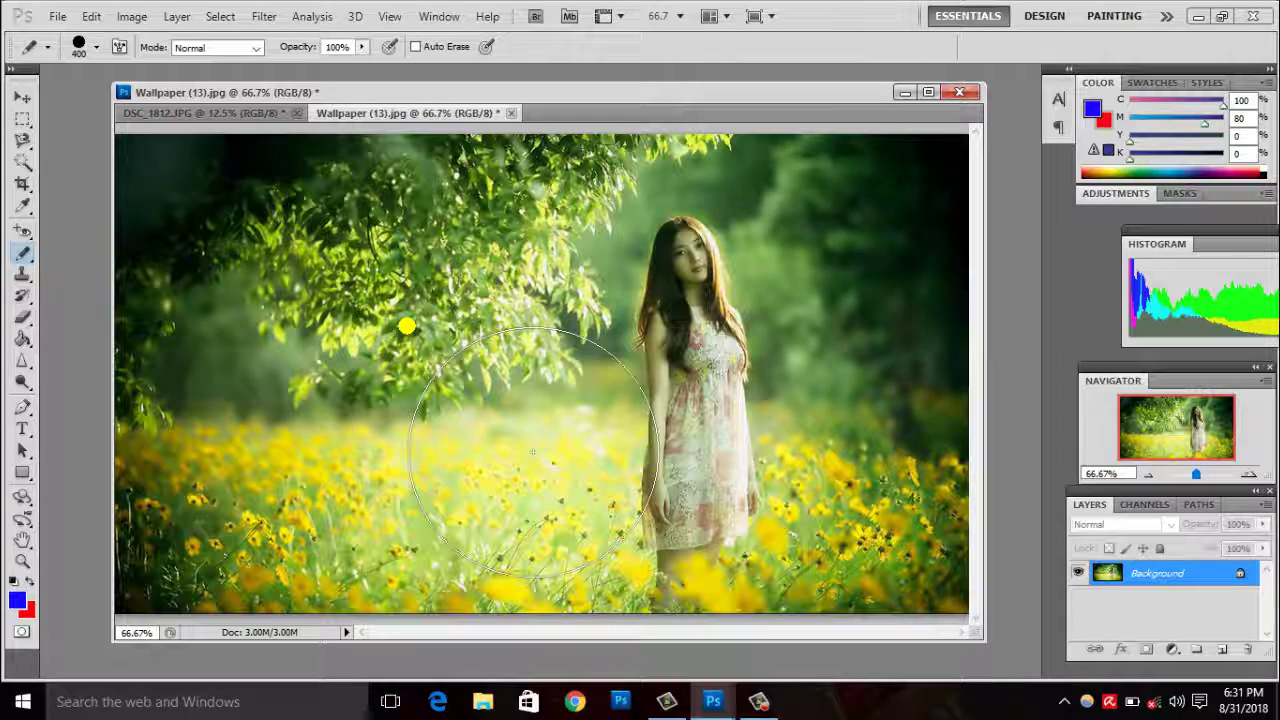
pyautogui.press('[')
pyautogui.press('[')
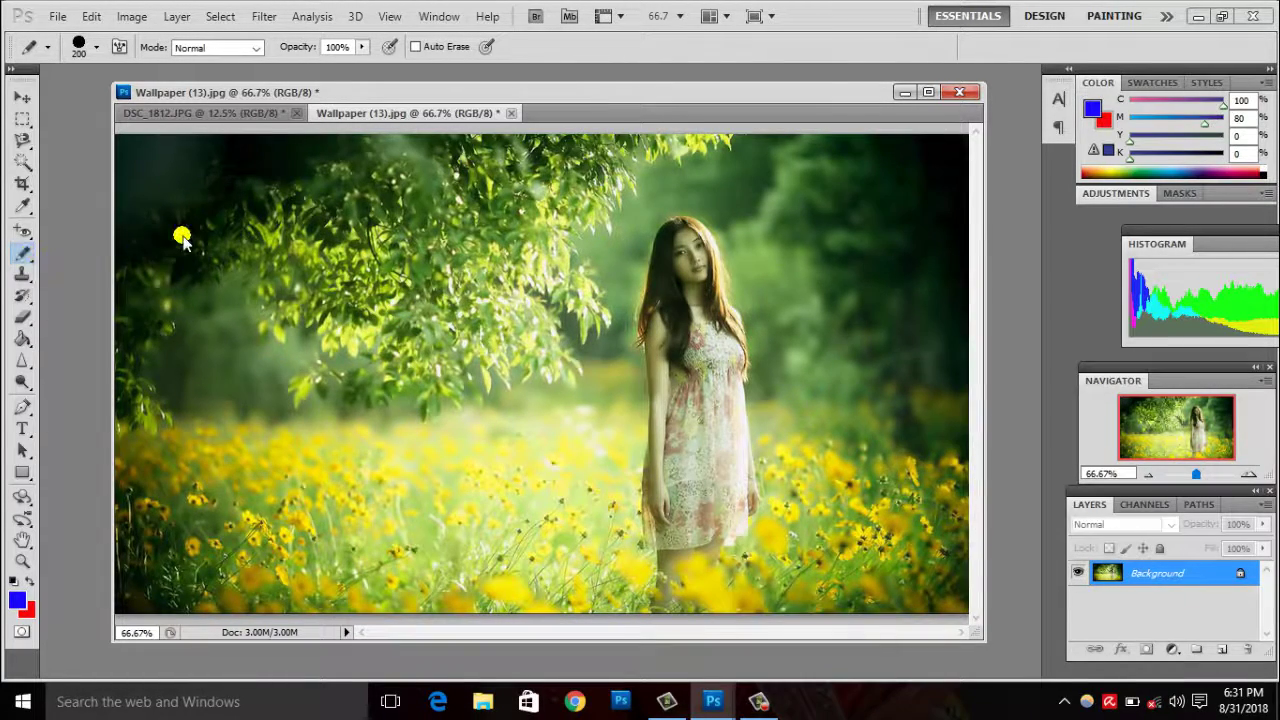
pyautogui.moveTo(182, 235); pyautogui.dragTo(335, 360)
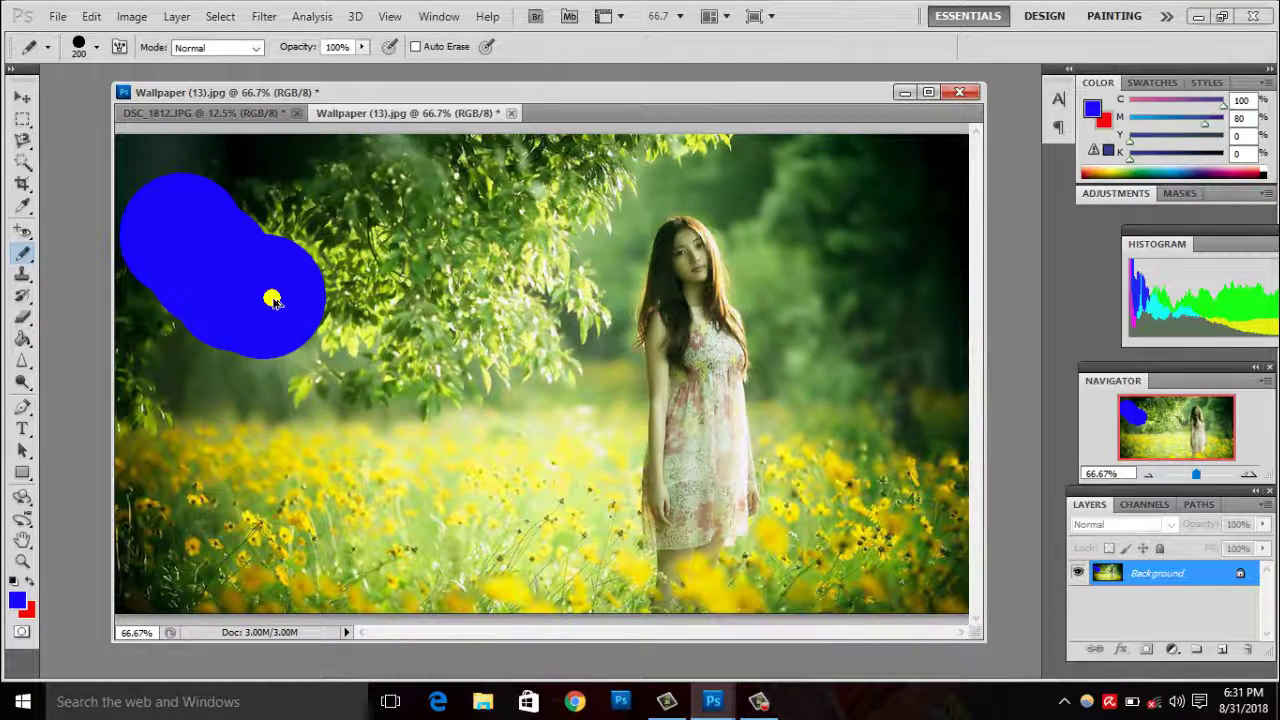
pyautogui.hotkey('ctrl', 'z')
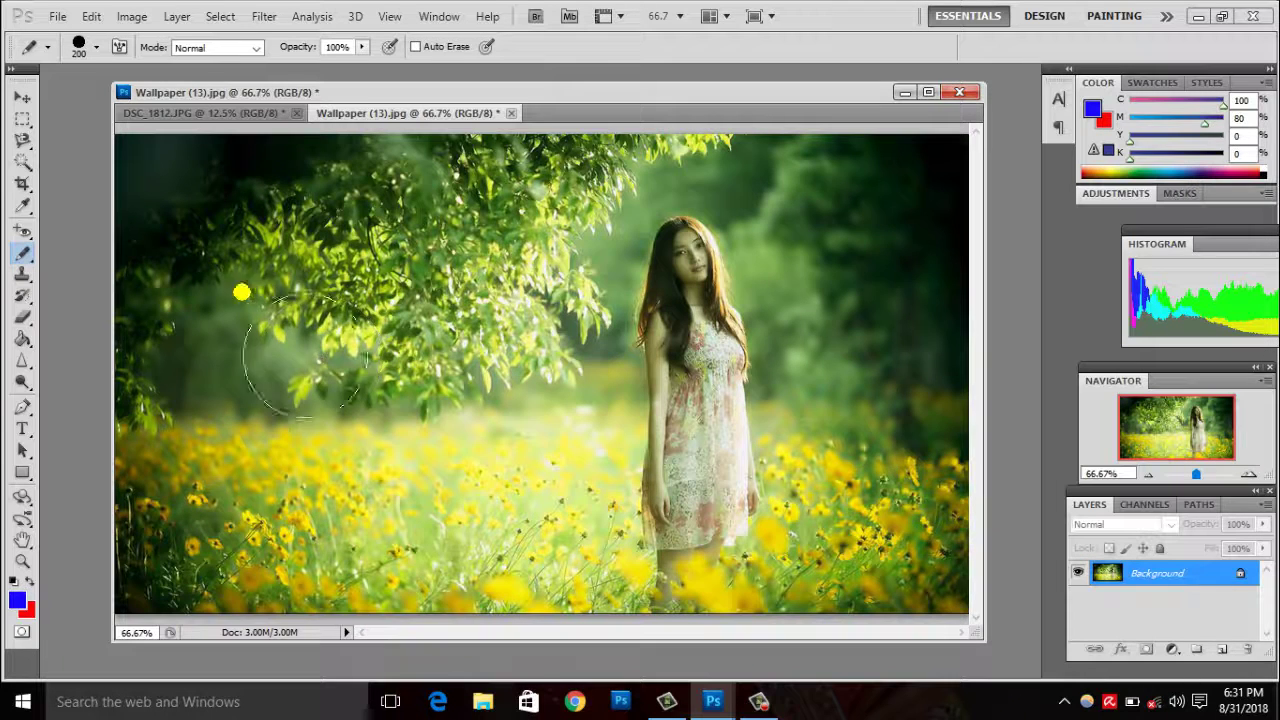
# - Test Mixer Brush smears on the girl's hair and dress, undo them, and select Color Replacement
pyautogui.rightClick(24, 255)
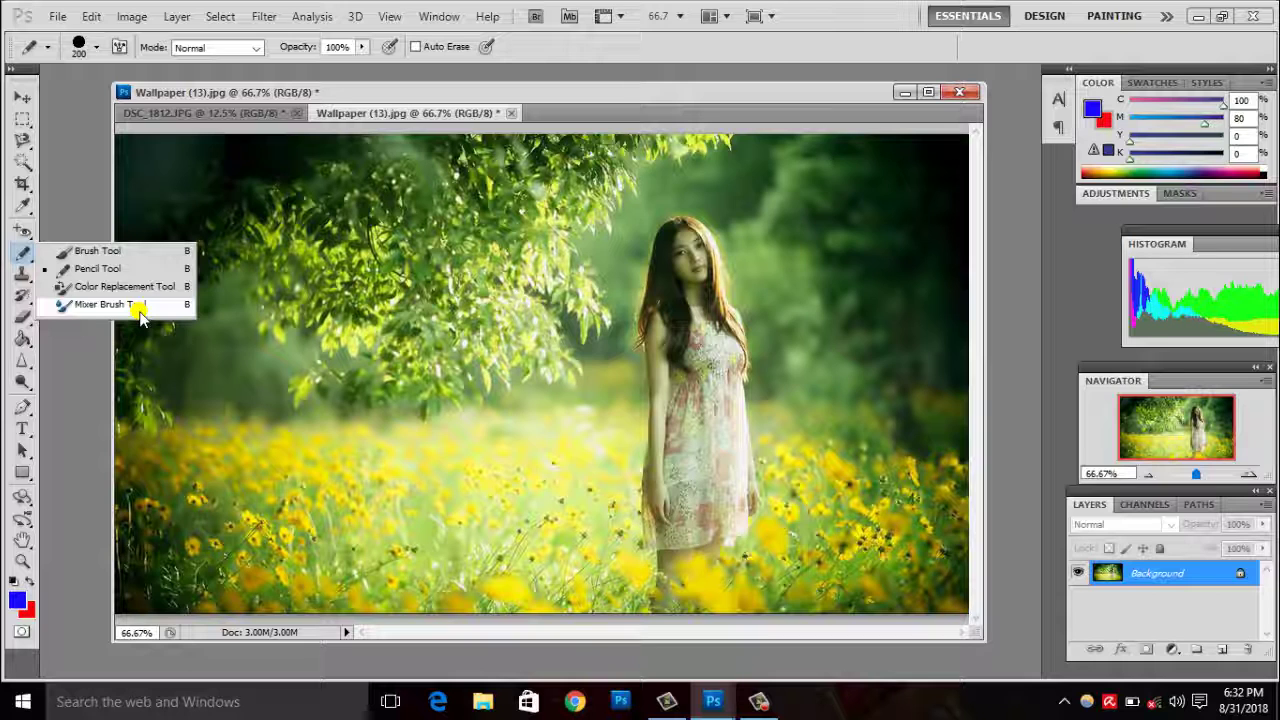
pyautogui.click(140, 312)
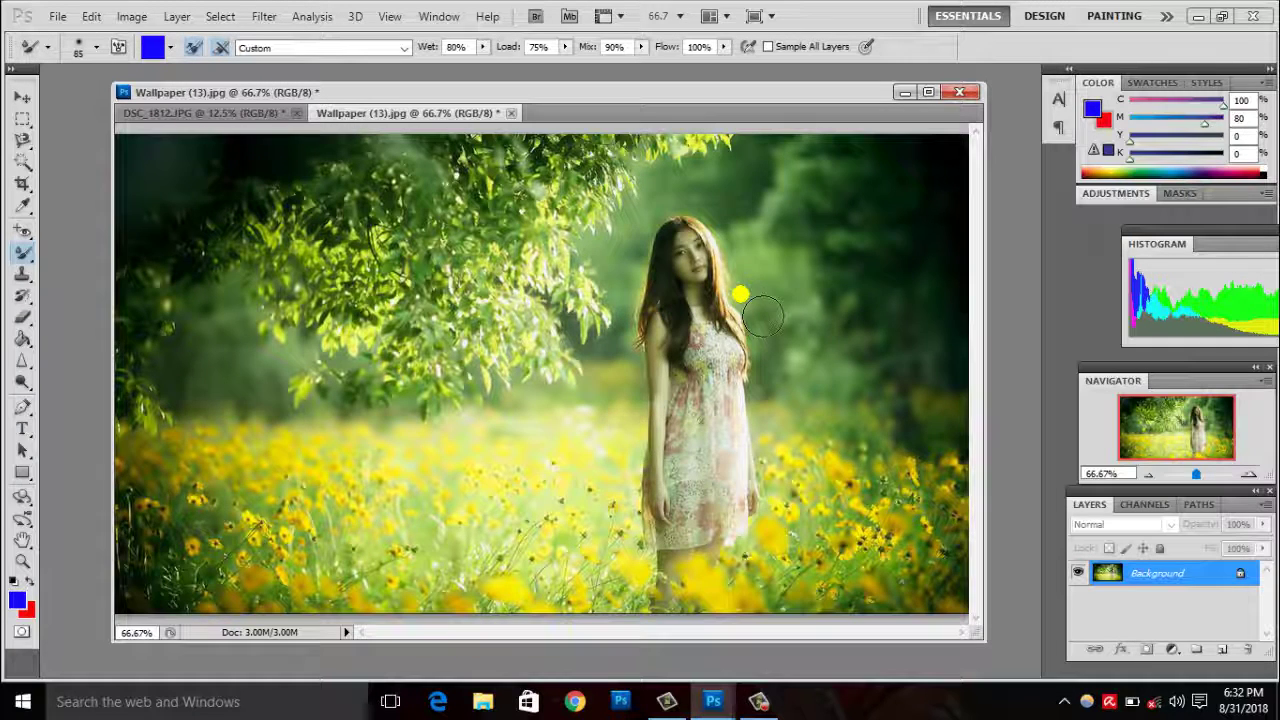
pyautogui.moveTo(720, 265)
pyautogui.mouseDown()
pyautogui.moveTo(720, 283)
pyautogui.moveTo(820, 406)
pyautogui.mouseUp()
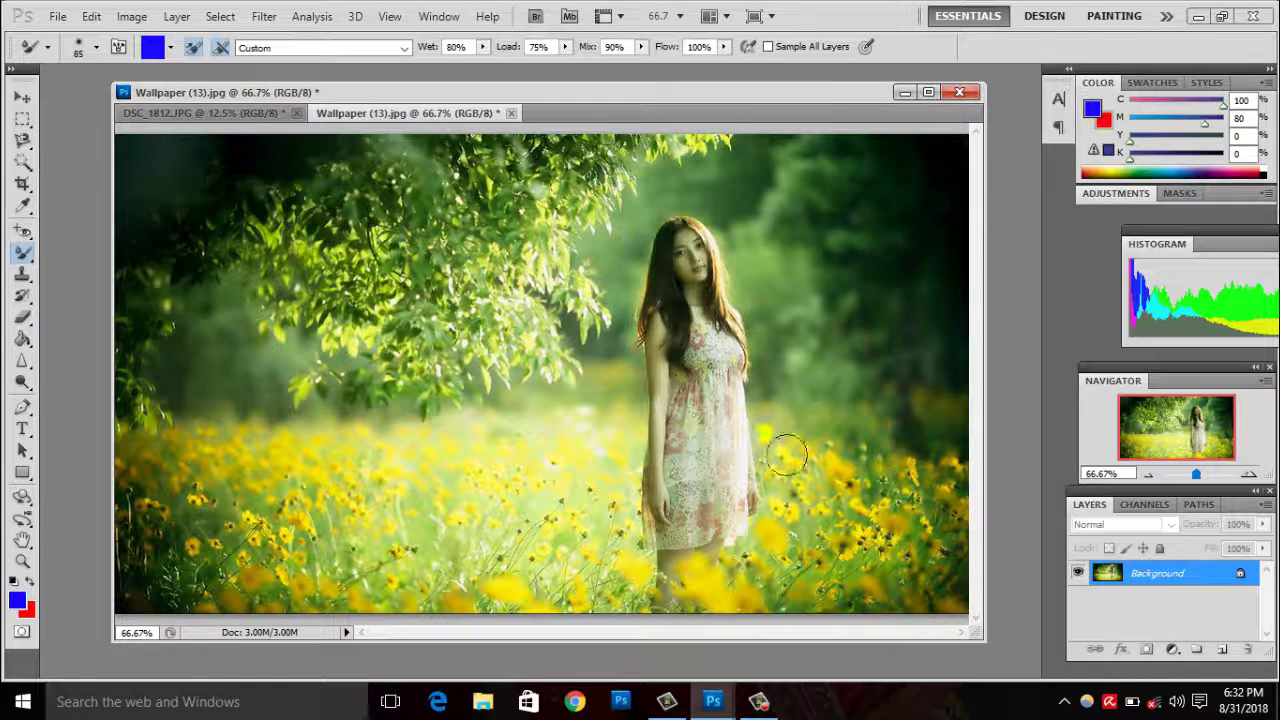
pyautogui.moveTo(692, 325)
pyautogui.mouseDown()
pyautogui.moveTo(700, 485)
pyautogui.moveTo(717, 295)
pyautogui.moveTo(900, 330)
pyautogui.moveTo(703, 447)
pyautogui.moveTo(805, 447)
pyautogui.moveTo(714, 534)
pyautogui.moveTo(813, 191)
pyautogui.moveTo(735, 296)
pyautogui.moveTo(697, 302)
pyautogui.moveTo(731, 254)
pyautogui.moveTo(688, 349)
pyautogui.moveTo(716, 349)
pyautogui.moveTo(703, 220)
pyautogui.moveTo(713, 413)
pyautogui.moveTo(833, 285)
pyautogui.moveTo(745, 376)
pyautogui.moveTo(741, 403)
pyautogui.moveTo(757, 354)
pyautogui.moveTo(731, 331)
pyautogui.moveTo(723, 443)
pyautogui.moveTo(815, 299)
pyautogui.moveTo(680, 442)
pyautogui.moveTo(752, 279)
pyautogui.moveTo(745, 494)
pyautogui.moveTo(681, 451)
pyautogui.moveTo(734, 484)
pyautogui.moveTo(688, 301)
pyautogui.mouseUp()
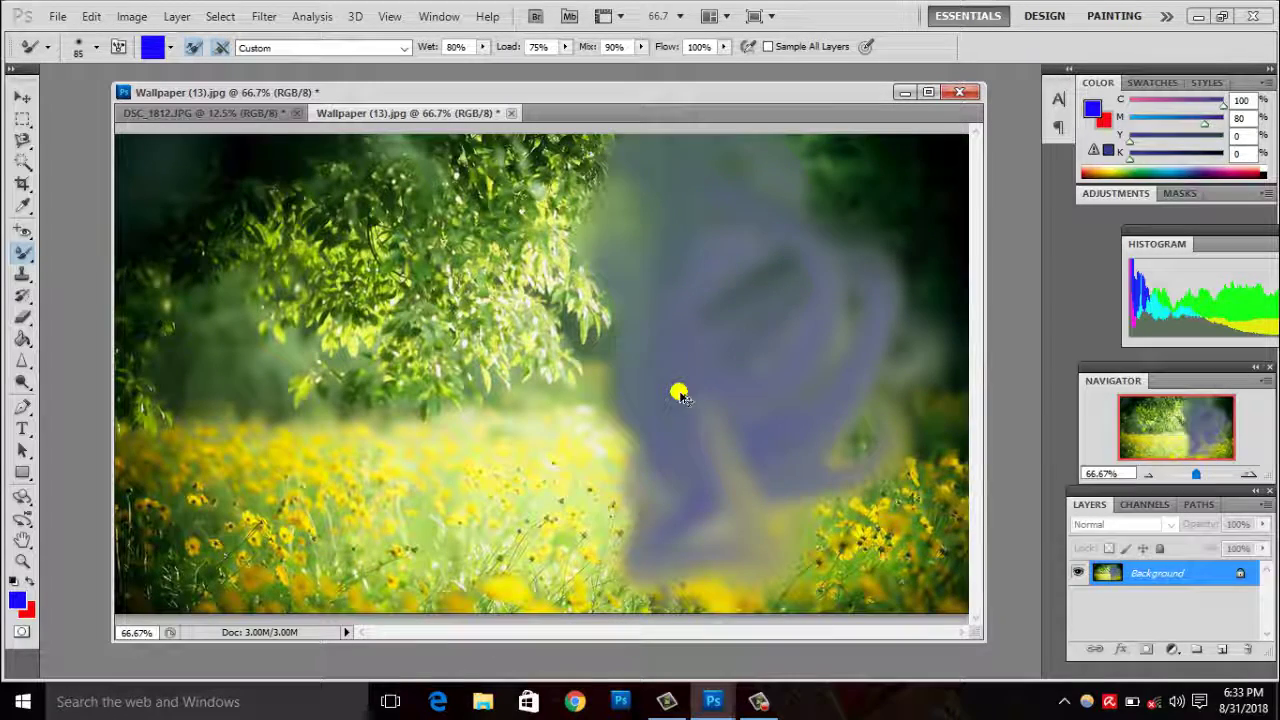
pyautogui.hotkey('ctrl', 'z')
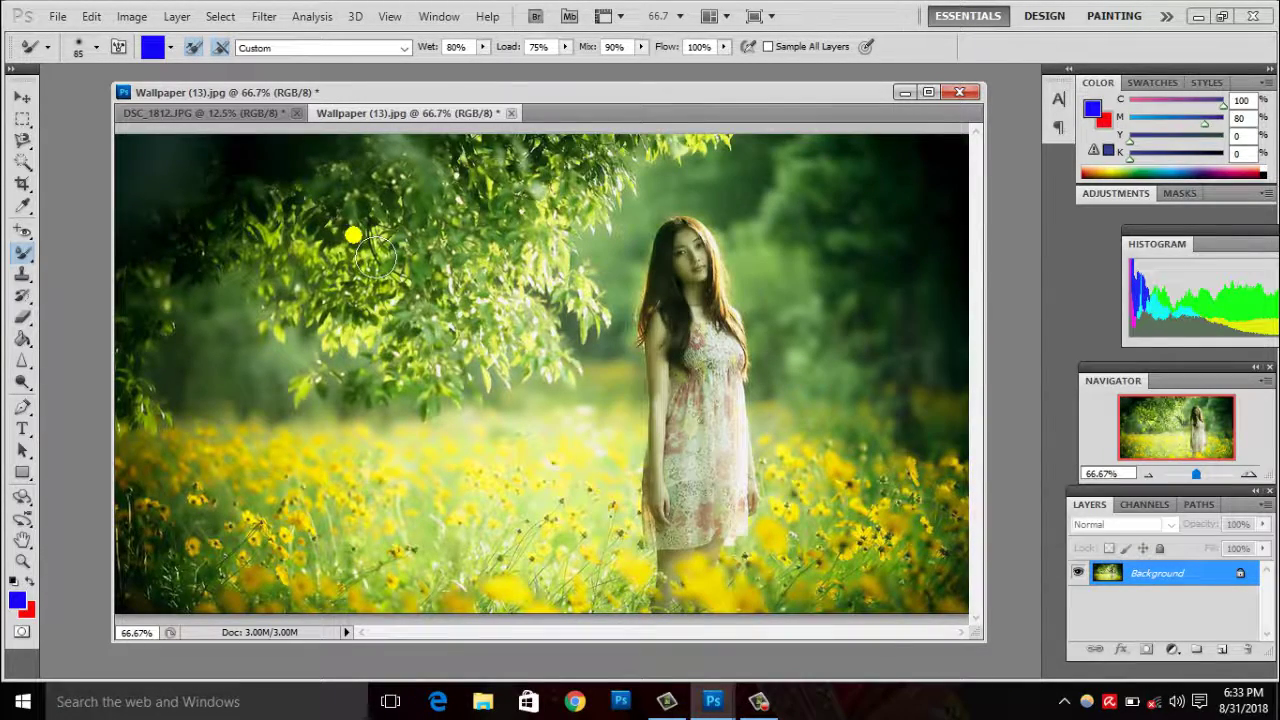
pyautogui.moveTo(20, 263); pyautogui.dragTo(74, 297)
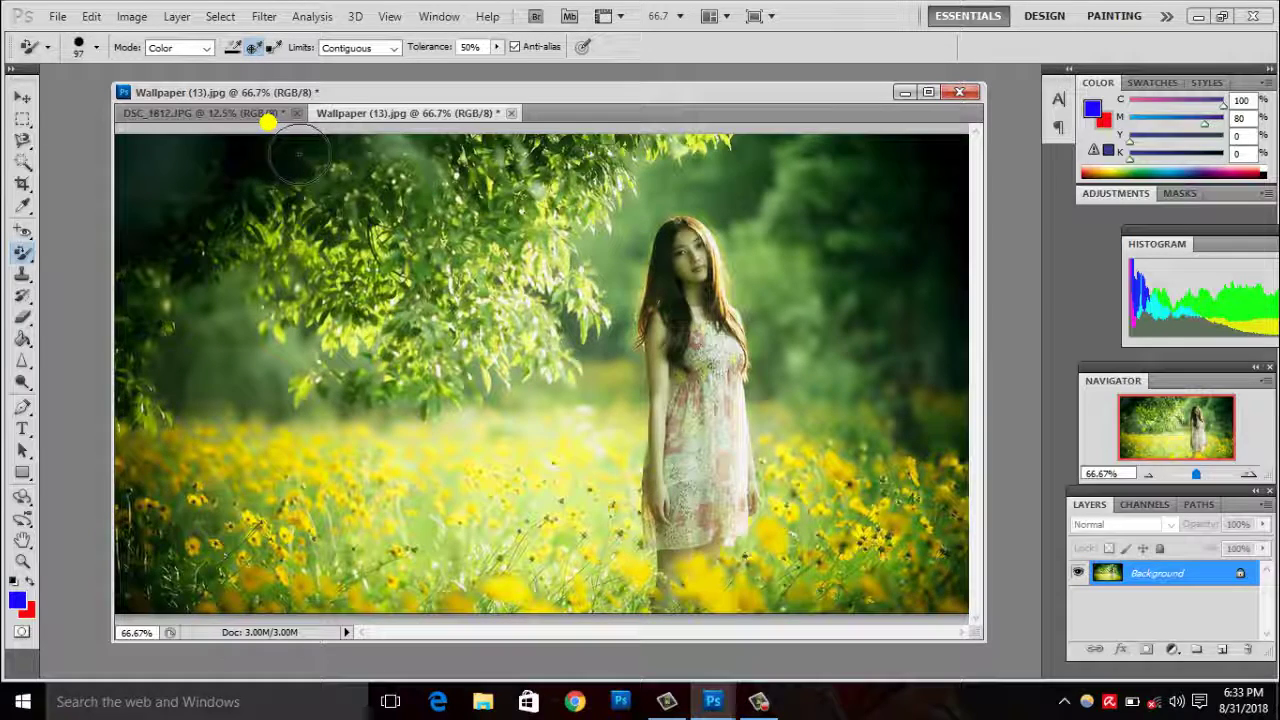
# - Bring the DSC_1812.JPG portrait document to the front
pyautogui.click(257, 112)
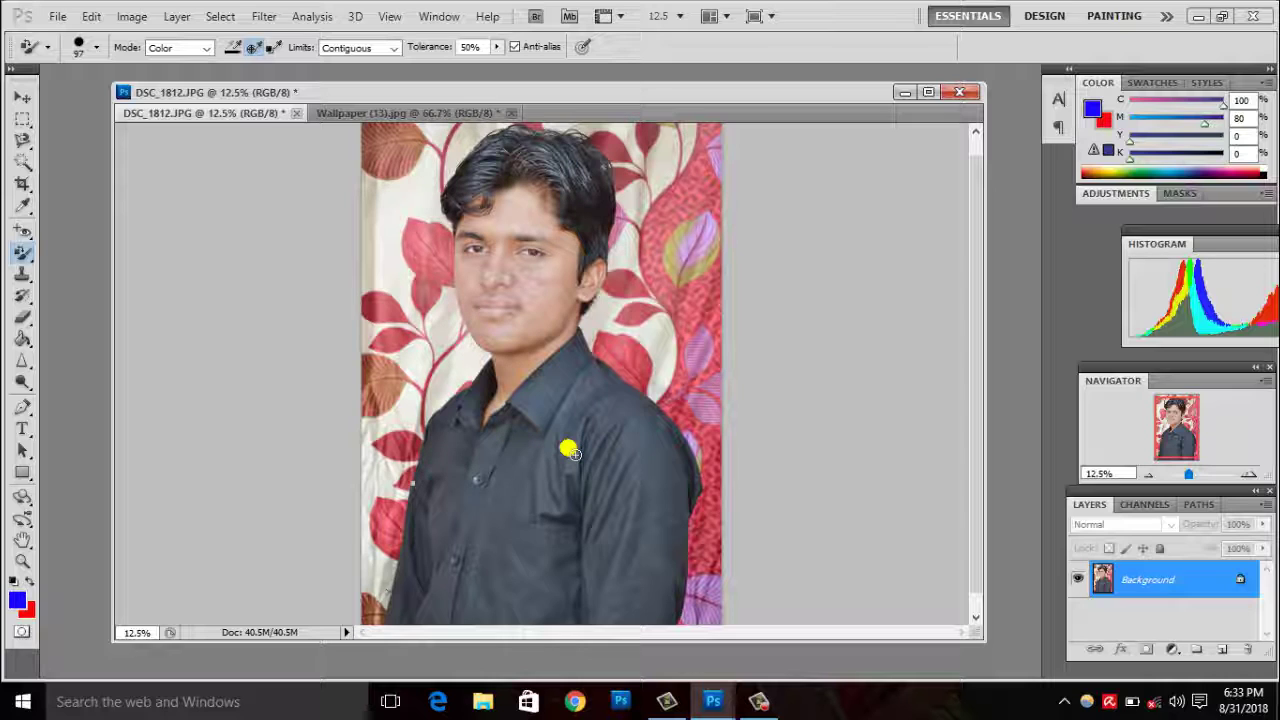
# - Set Sampling to Continuous, enlarge the brush to 500, and recolour along the shirt
pyautogui.click(232, 48)
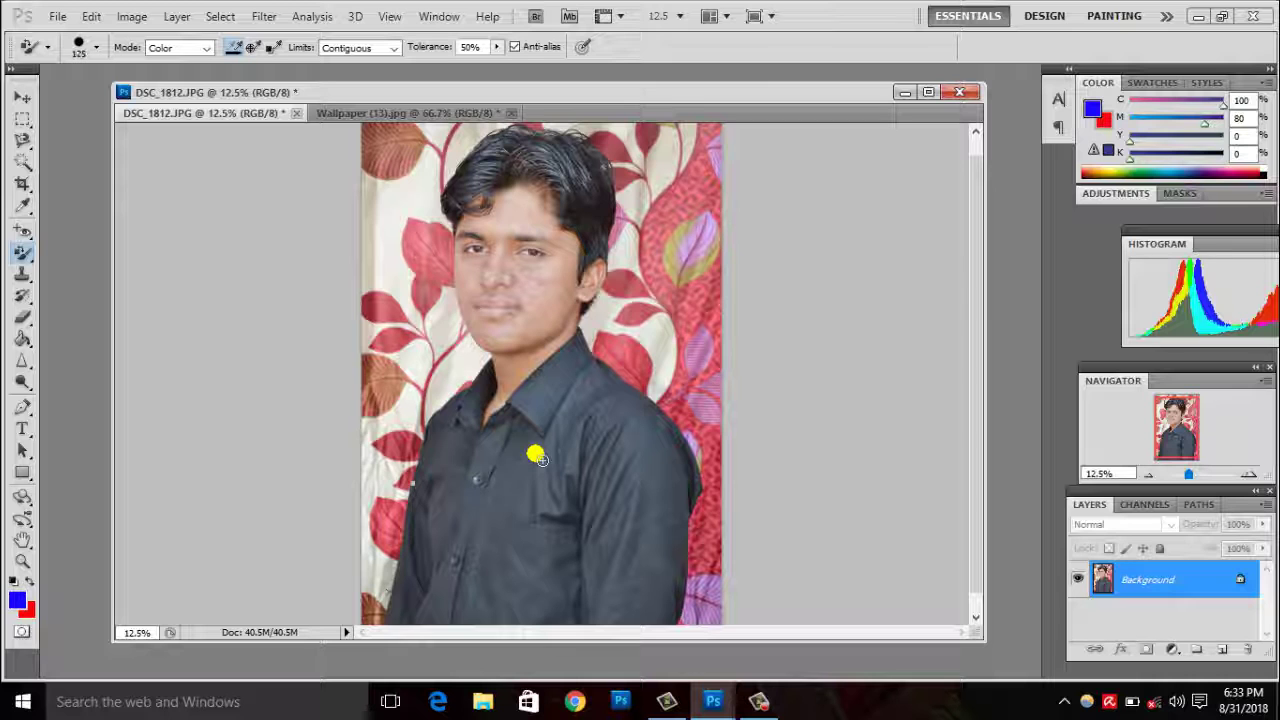
pyautogui.press(']')
pyautogui.press(']')
pyautogui.press(']')
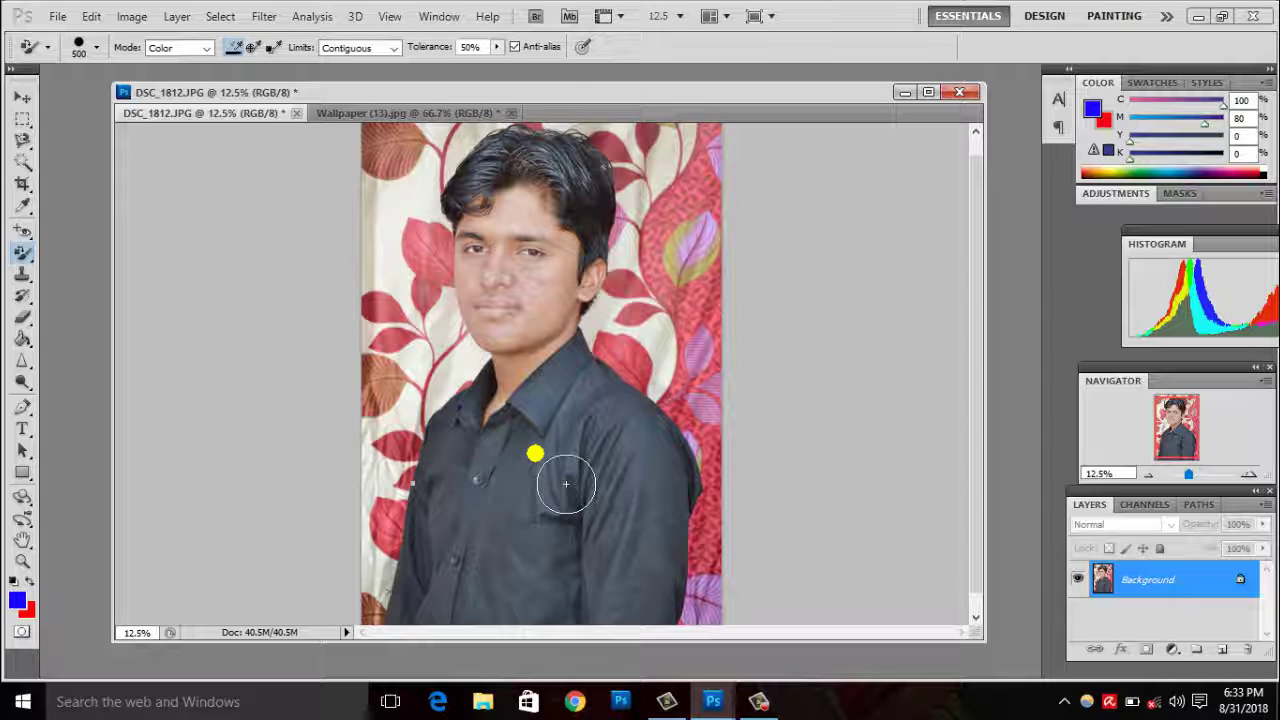
pyautogui.moveTo(565, 484)
pyautogui.mouseDown()
pyautogui.moveTo(599, 461)
pyautogui.moveTo(676, 579)
pyautogui.moveTo(497, 484)
pyautogui.moveTo(614, 586)
pyautogui.moveTo(640, 457)
pyautogui.moveTo(634, 491)
pyautogui.mouseUp()
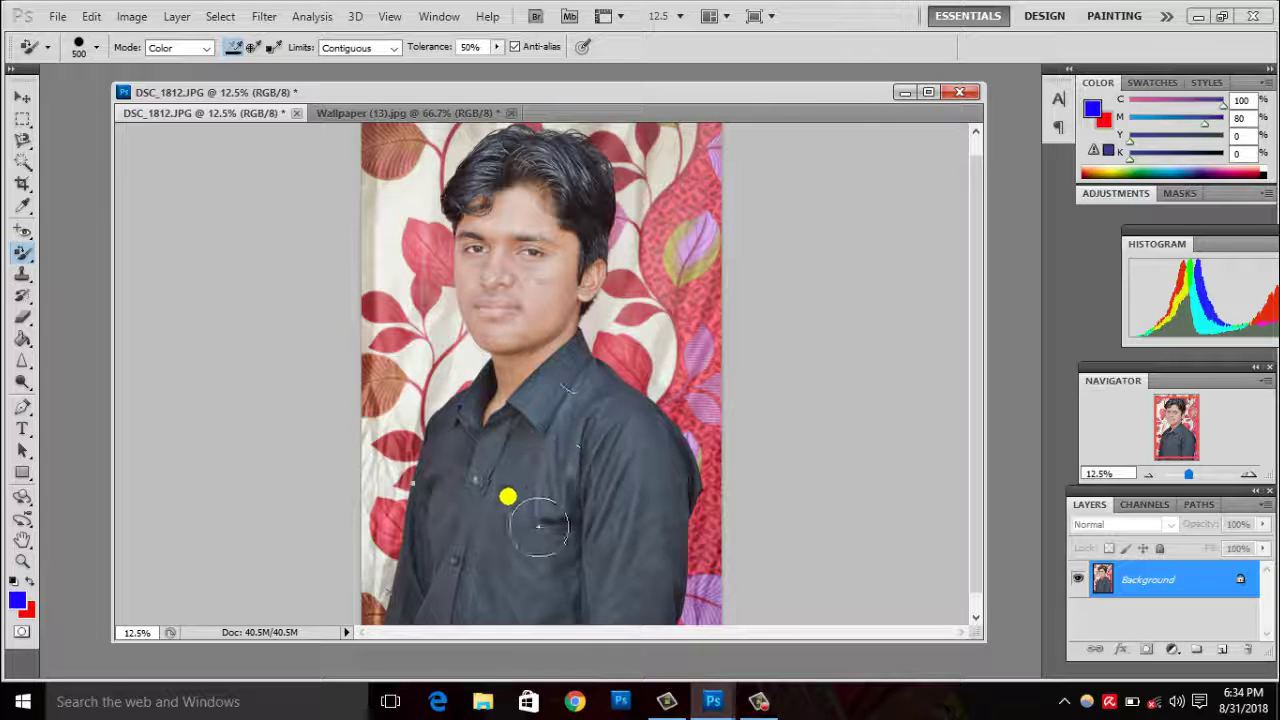
# - Switch Sampling to Once and recolour up the shirt, hair, forehead and face
pyautogui.click(254, 47)
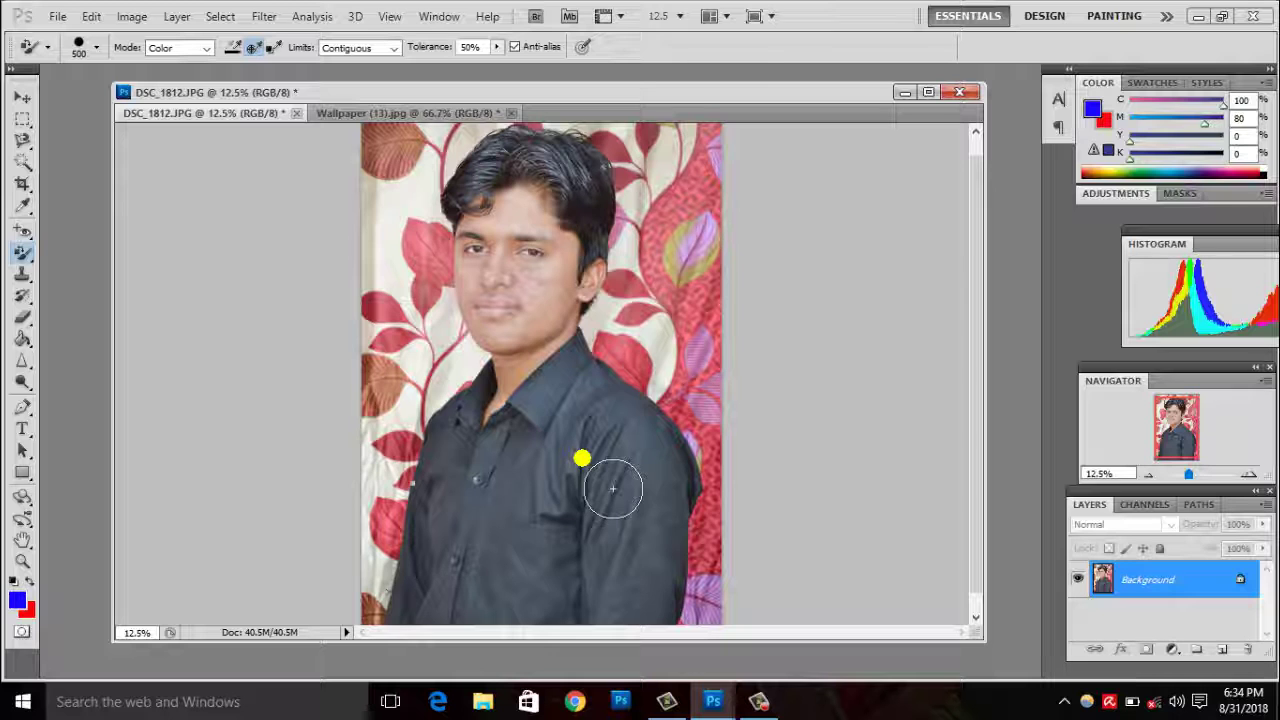
pyautogui.moveTo(612, 488)
pyautogui.mouseDown()
pyautogui.moveTo(548, 383)
pyautogui.moveTo(651, 471)
pyautogui.moveTo(650, 522)
pyautogui.moveTo(699, 508)
pyautogui.moveTo(674, 521)
pyautogui.moveTo(594, 670)
pyautogui.moveTo(617, 611)
pyautogui.moveTo(640, 440)
pyautogui.moveTo(622, 411)
pyautogui.moveTo(639, 245)
pyautogui.moveTo(598, 195)
pyautogui.moveTo(605, 185)
pyautogui.moveTo(618, 203)
pyautogui.moveTo(534, 222)
pyautogui.moveTo(511, 252)
pyautogui.moveTo(488, 226)
pyautogui.moveTo(528, 226)
pyautogui.moveTo(515, 230)
pyautogui.mouseUp()
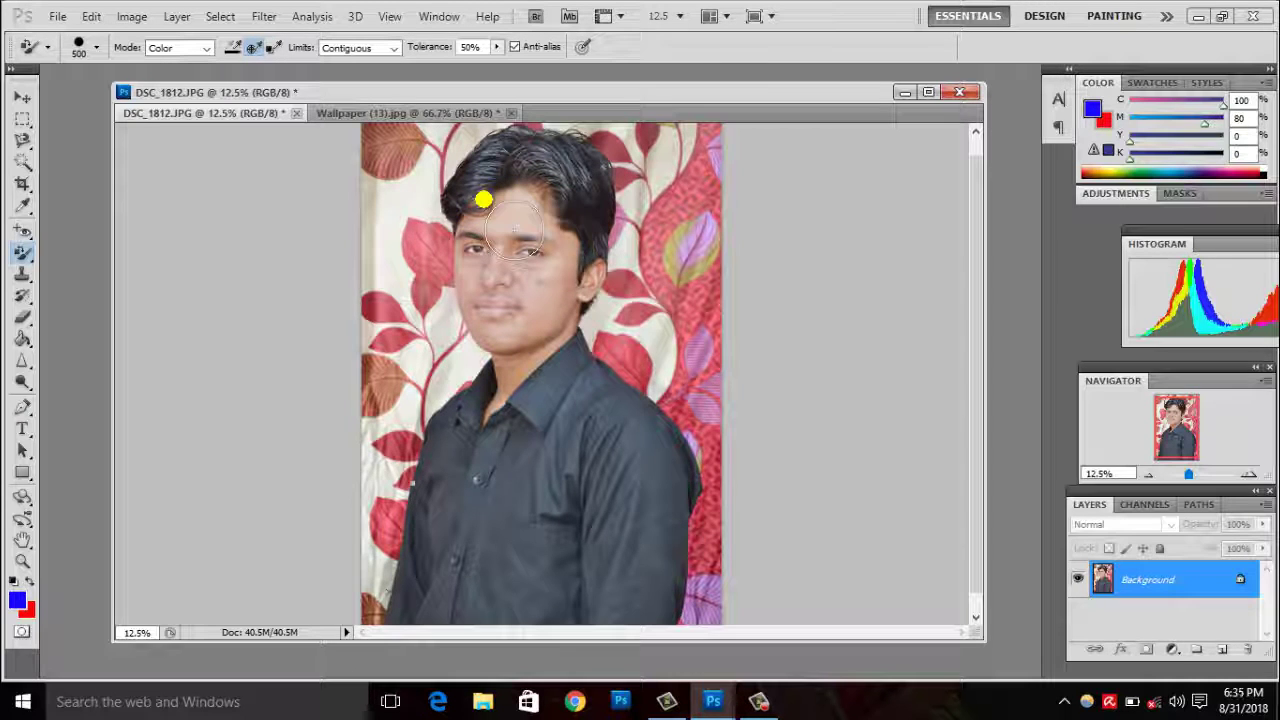
pyautogui.moveTo(515, 230)
pyautogui.mouseDown()
pyautogui.moveTo(488, 242)
pyautogui.moveTo(570, 228)
pyautogui.moveTo(482, 195)
pyautogui.moveTo(555, 190)
pyautogui.moveTo(630, 215)
pyautogui.moveTo(627, 240)
pyautogui.moveTo(553, 224)
pyautogui.moveTo(627, 207)
pyautogui.moveTo(617, 191)
pyautogui.moveTo(612, 209)
pyautogui.moveTo(626, 141)
pyautogui.moveTo(632, 262)
pyautogui.mouseUp()
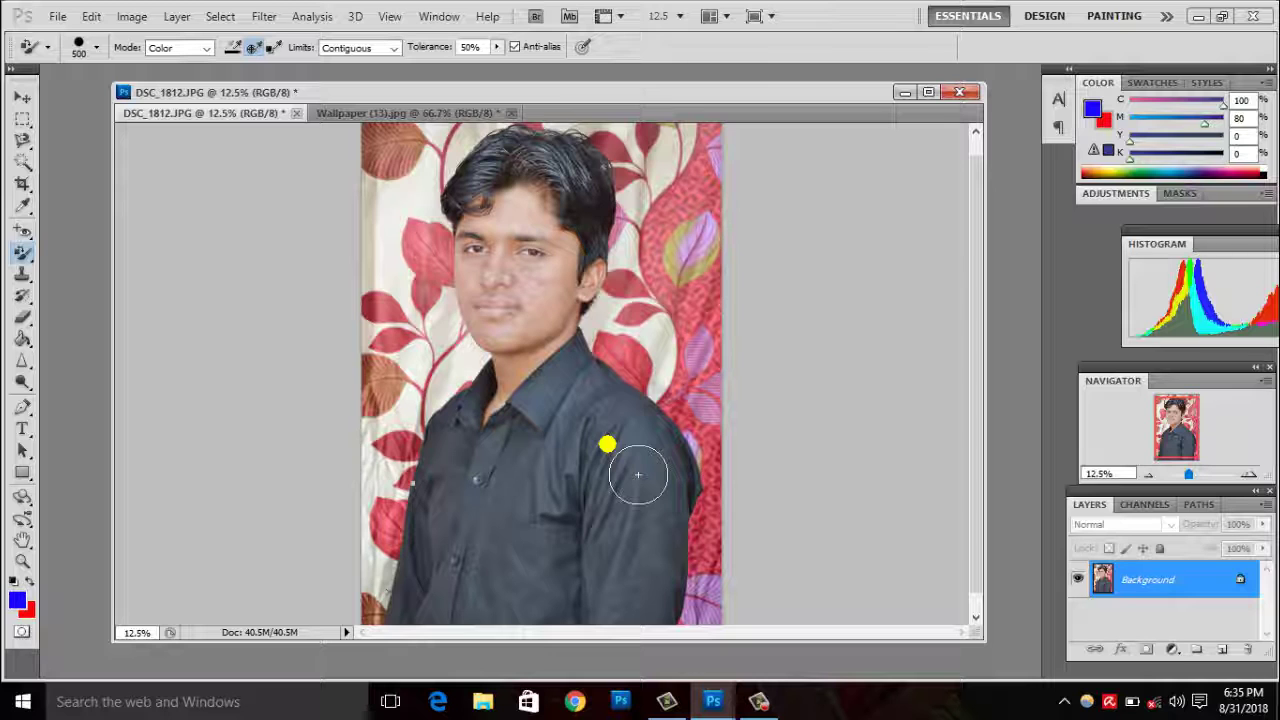
pyautogui.moveTo(637, 474)
pyautogui.mouseDown()
pyautogui.moveTo(446, 323)
pyautogui.moveTo(380, 163)
pyautogui.moveTo(347, 140)
pyautogui.mouseUp()
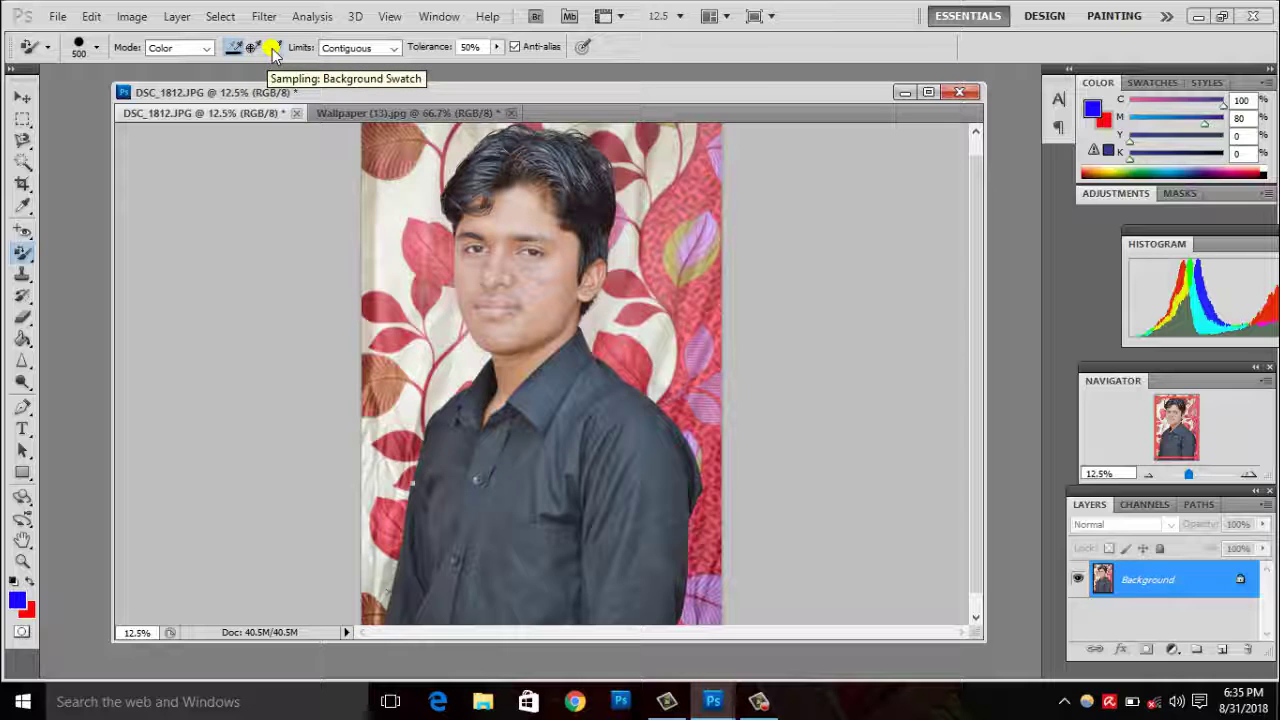
# - Sample the background swatch, try recolouring the shirt blue, and open the Limits dropdown
pyautogui.click(274, 48)
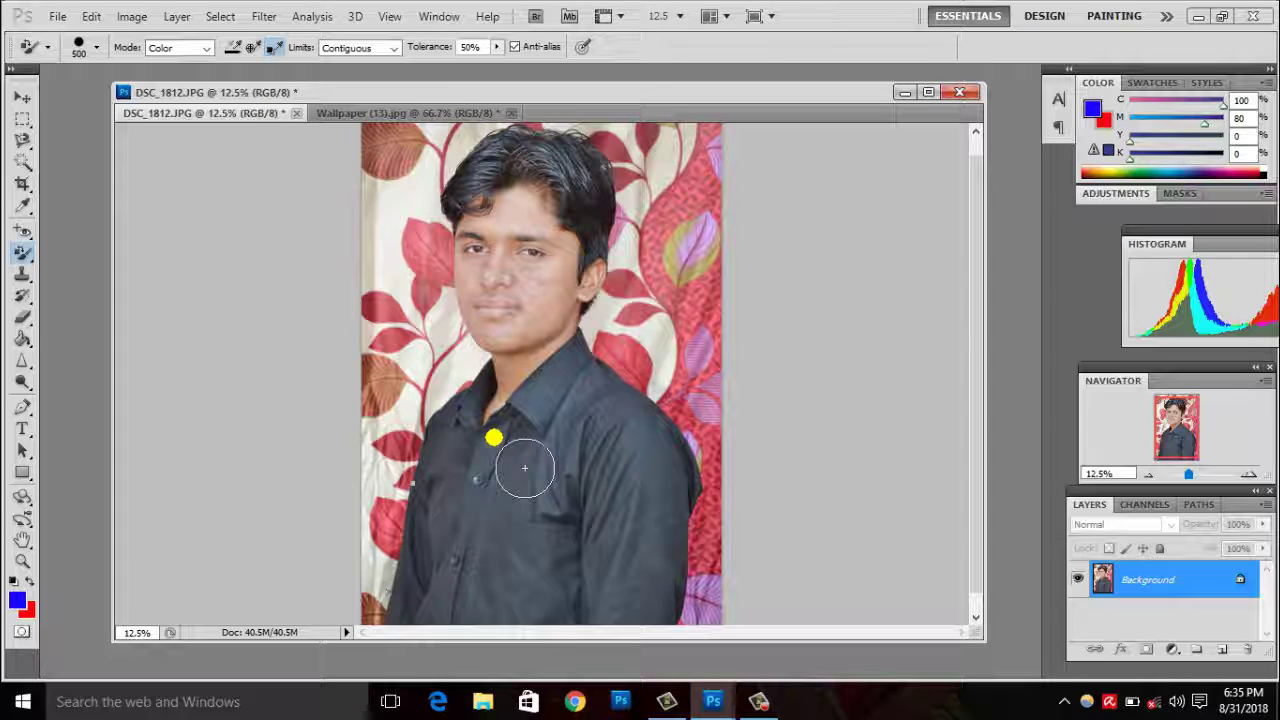
pyautogui.moveTo(524, 467); pyautogui.dragTo(480, 494)
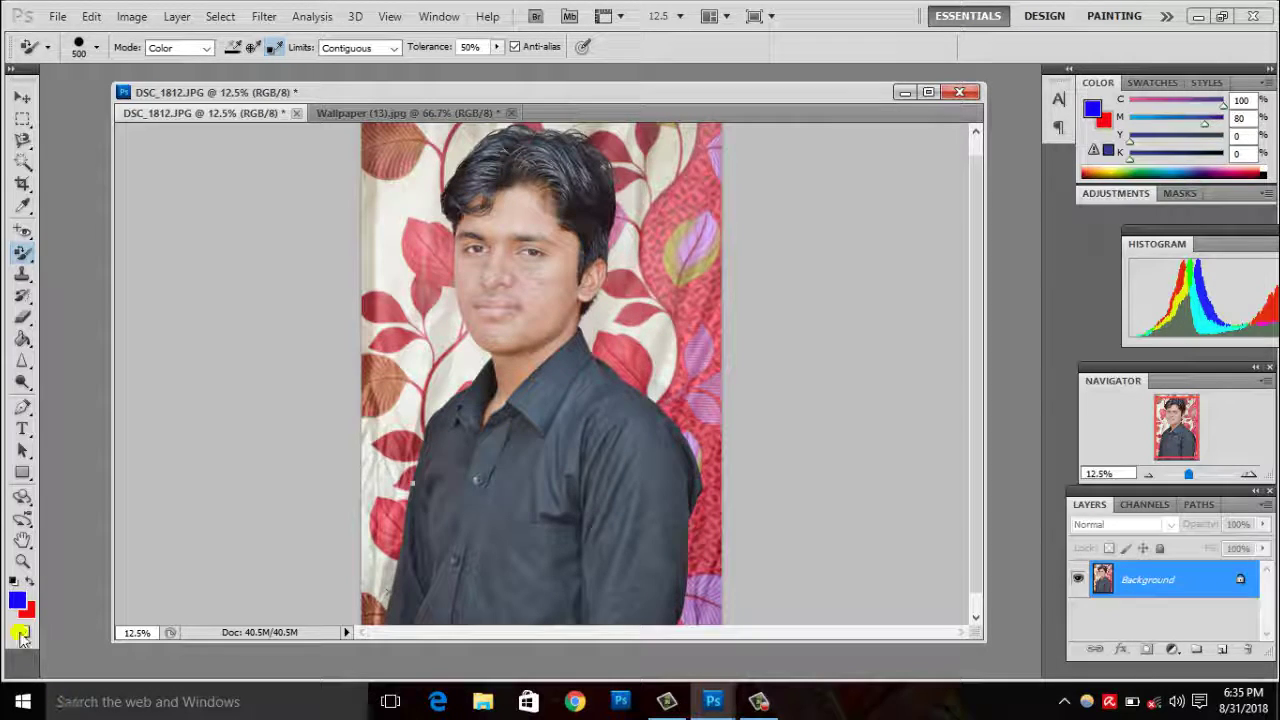
pyautogui.click(434, 534)
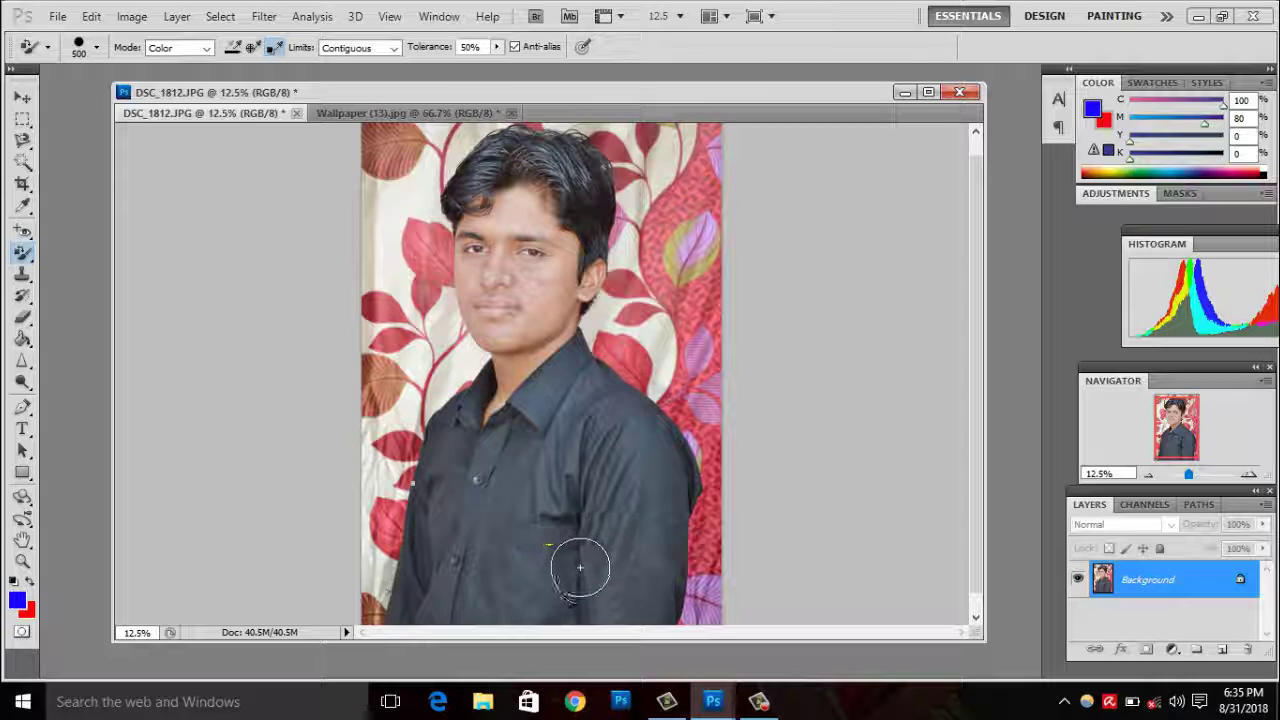
pyautogui.moveTo(771, 471)
pyautogui.mouseDown()
pyautogui.moveTo(585, 507)
pyautogui.moveTo(705, 243)
pyautogui.mouseUp()
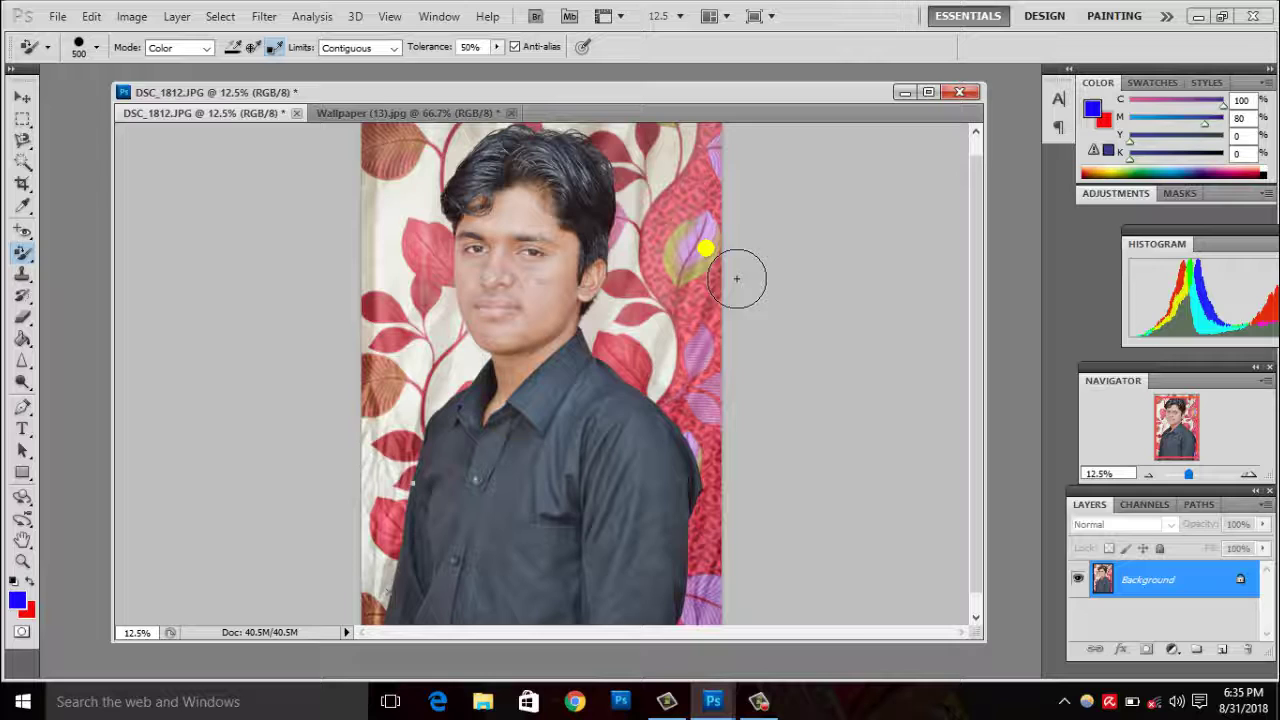
pyautogui.click(396, 48)
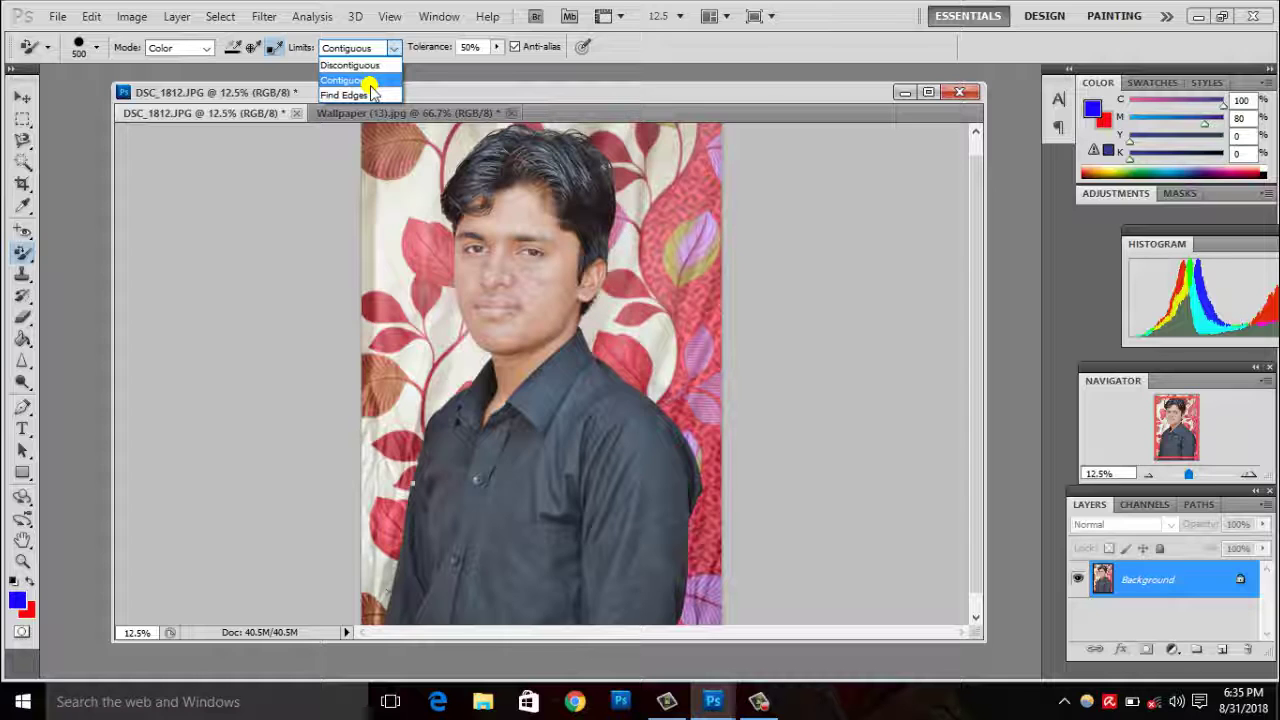
# - Keep Limits at Contiguous, test blue strokes near the right shoulder, and set Sampling to Continuous
pyautogui.click(368, 82)
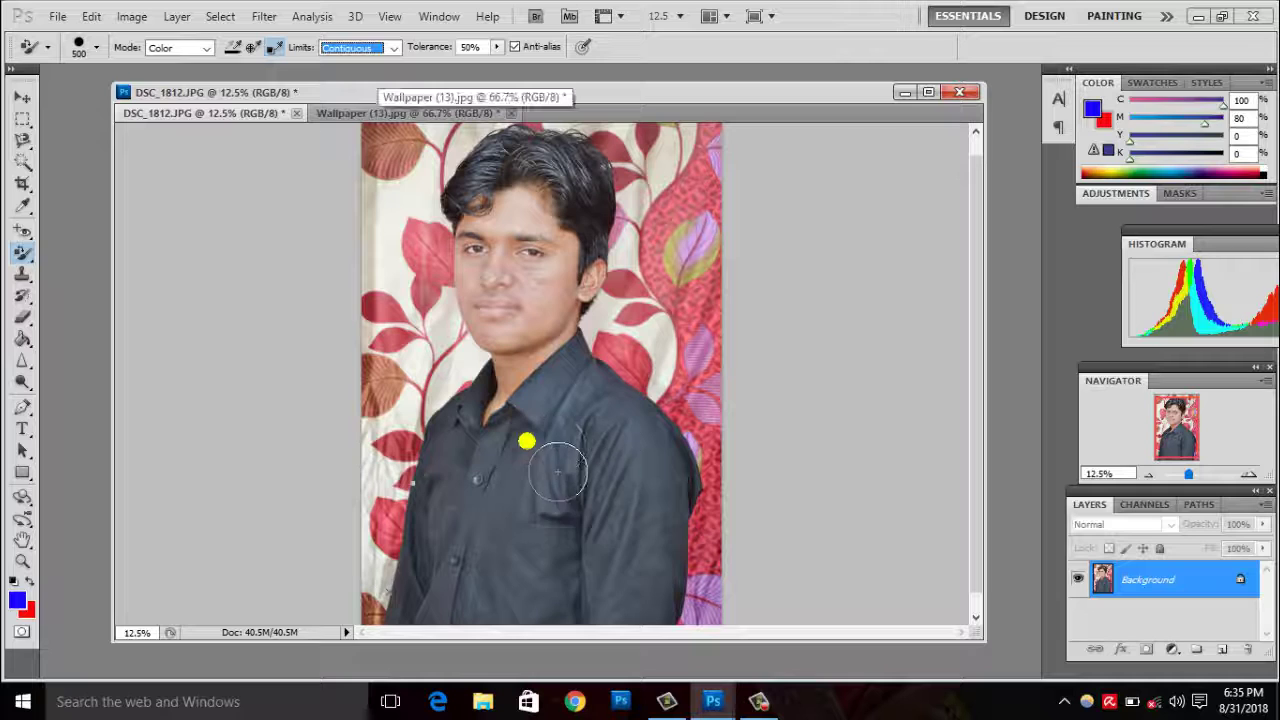
pyautogui.moveTo(557, 472)
pyautogui.mouseDown()
pyautogui.moveTo(586, 523)
pyautogui.moveTo(634, 506)
pyautogui.moveTo(657, 457)
pyautogui.moveTo(630, 405)
pyautogui.moveTo(677, 429)
pyautogui.moveTo(645, 377)
pyautogui.moveTo(626, 373)
pyautogui.moveTo(666, 367)
pyautogui.moveTo(688, 430)
pyautogui.moveTo(665, 375)
pyautogui.moveTo(621, 385)
pyautogui.moveTo(662, 366)
pyautogui.moveTo(677, 415)
pyautogui.moveTo(630, 350)
pyautogui.moveTo(612, 385)
pyautogui.moveTo(630, 350)
pyautogui.moveTo(676, 391)
pyautogui.moveTo(676, 405)
pyautogui.moveTo(633, 359)
pyautogui.moveTo(669, 406)
pyautogui.mouseUp()
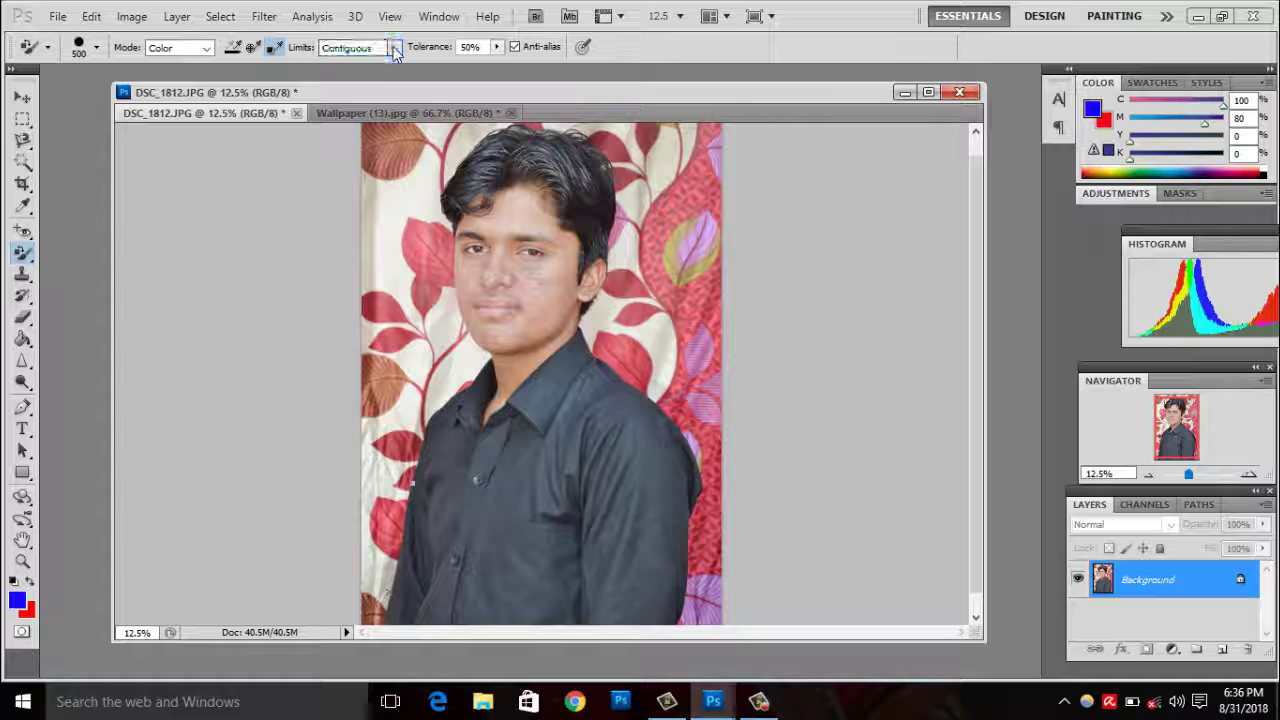
pyautogui.press('Down')
pyautogui.press('Up')
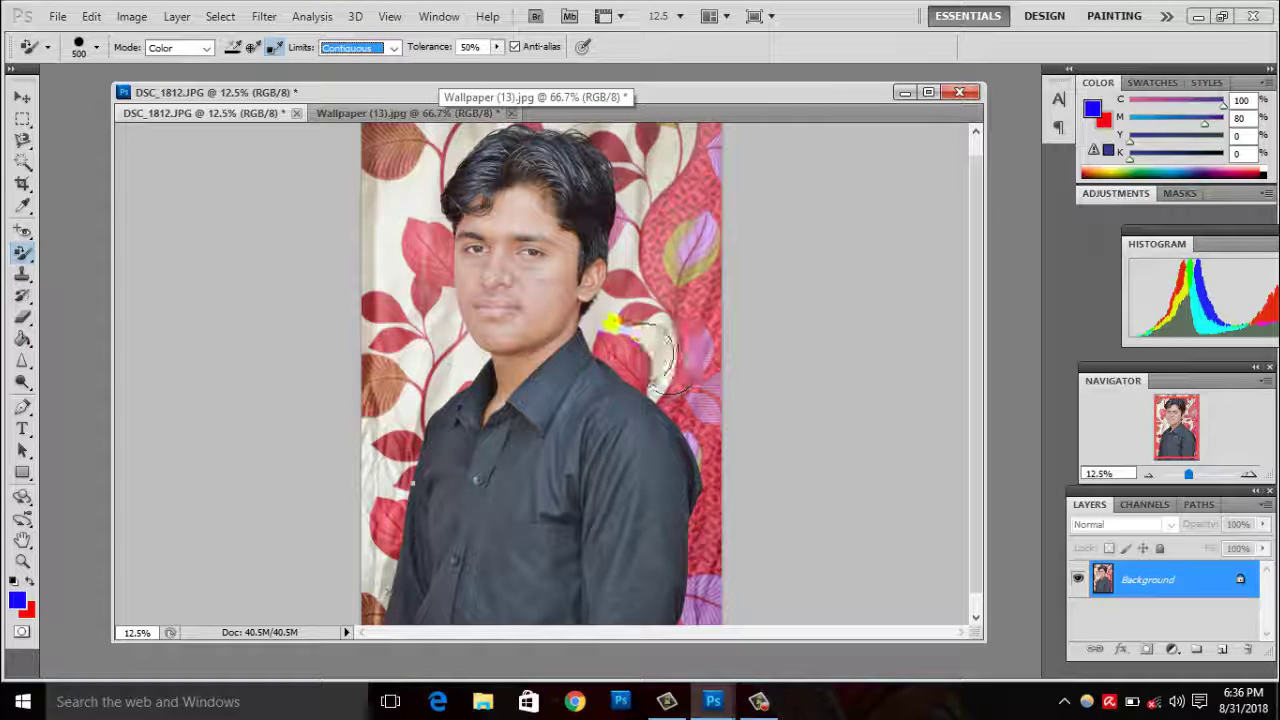
pyautogui.moveTo(655, 368)
pyautogui.mouseDown()
pyautogui.moveTo(698, 378)
pyautogui.moveTo(650, 362)
pyautogui.moveTo(679, 367)
pyautogui.moveTo(639, 396)
pyautogui.moveTo(670, 392)
pyautogui.mouseUp()
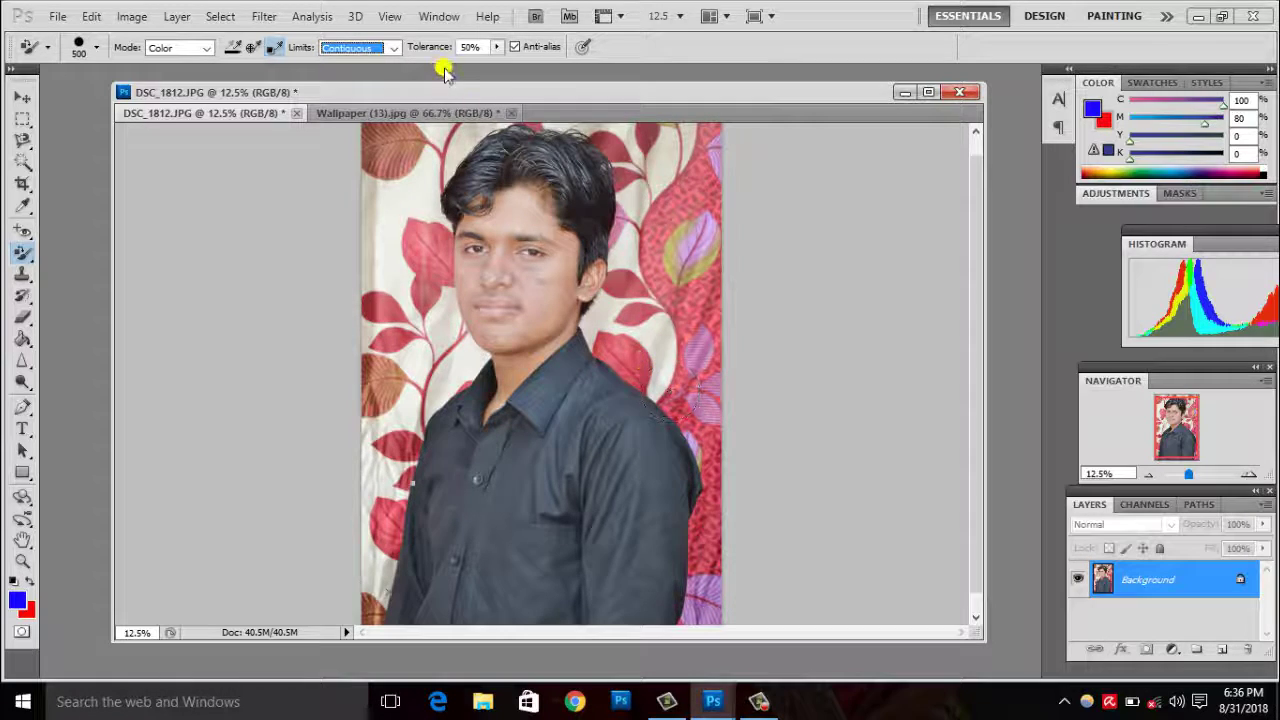
pyautogui.click(255, 46)
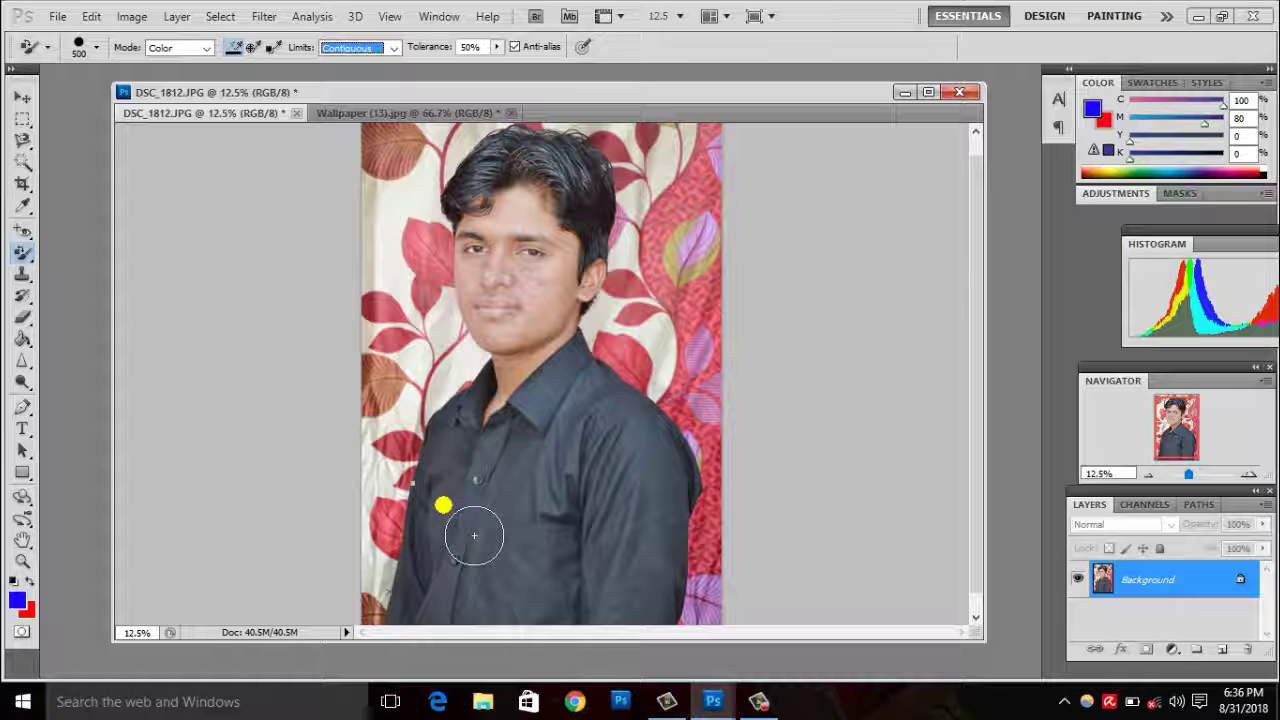
# - Paint the shirt body blue, undoing one bad stroke along the way
pyautogui.moveTo(443, 505)
pyautogui.mouseDown()
pyautogui.moveTo(454, 466)
pyautogui.moveTo(472, 491)
pyautogui.moveTo(471, 528)
pyautogui.moveTo(434, 631)
pyautogui.moveTo(447, 645)
pyautogui.moveTo(480, 623)
pyautogui.moveTo(571, 651)
pyautogui.moveTo(694, 640)
pyautogui.moveTo(716, 540)
pyautogui.mouseUp()
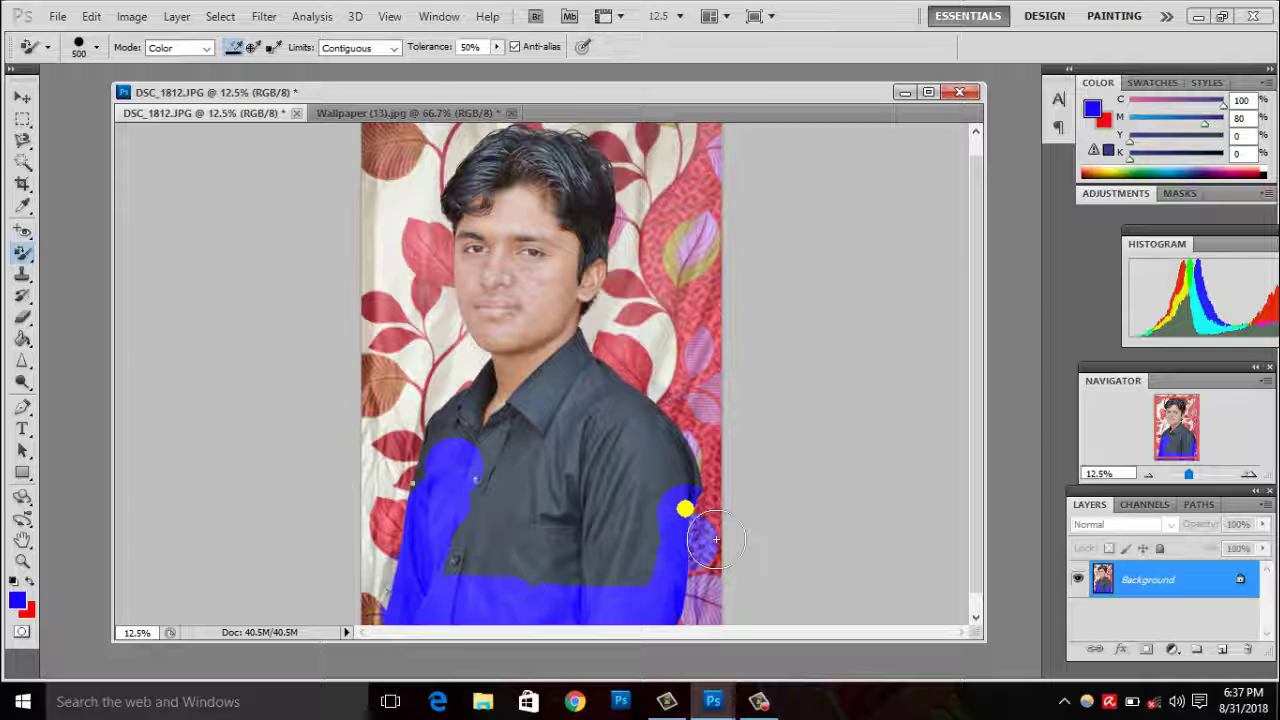
pyautogui.hotkey('ctrl', 'z')
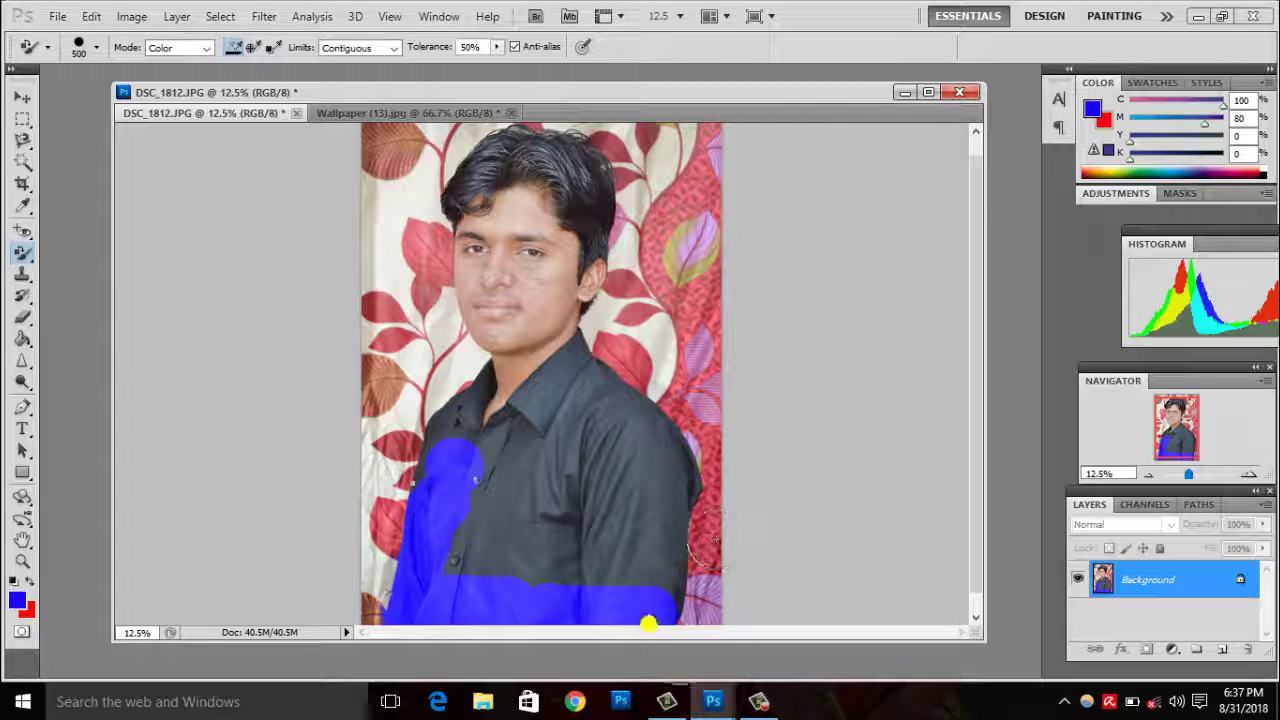
pyautogui.moveTo(675, 595)
pyautogui.mouseDown()
pyautogui.moveTo(700, 565)
pyautogui.moveTo(669, 483)
pyautogui.moveTo(690, 462)
pyautogui.moveTo(713, 505)
pyautogui.moveTo(680, 471)
pyautogui.moveTo(640, 589)
pyautogui.moveTo(658, 600)
pyautogui.moveTo(509, 594)
pyautogui.moveTo(523, 543)
pyautogui.moveTo(472, 580)
pyautogui.moveTo(543, 491)
pyautogui.moveTo(466, 566)
pyautogui.moveTo(586, 514)
pyautogui.moveTo(640, 466)
pyautogui.moveTo(606, 509)
pyautogui.moveTo(637, 486)
pyautogui.moveTo(623, 523)
pyautogui.moveTo(634, 463)
pyautogui.moveTo(500, 457)
pyautogui.moveTo(613, 597)
pyautogui.moveTo(451, 471)
pyautogui.moveTo(466, 457)
pyautogui.moveTo(437, 509)
pyautogui.moveTo(449, 522)
pyautogui.moveTo(507, 405)
pyautogui.moveTo(480, 428)
pyautogui.mouseUp()
# - Recolour the shoulder yoke beside the collar blue after two undone attempts
pyautogui.moveTo(580, 390)
pyautogui.mouseDown()
pyautogui.moveTo(611, 421)
pyautogui.moveTo(549, 395)
pyautogui.moveTo(640, 450)
pyautogui.mouseUp()
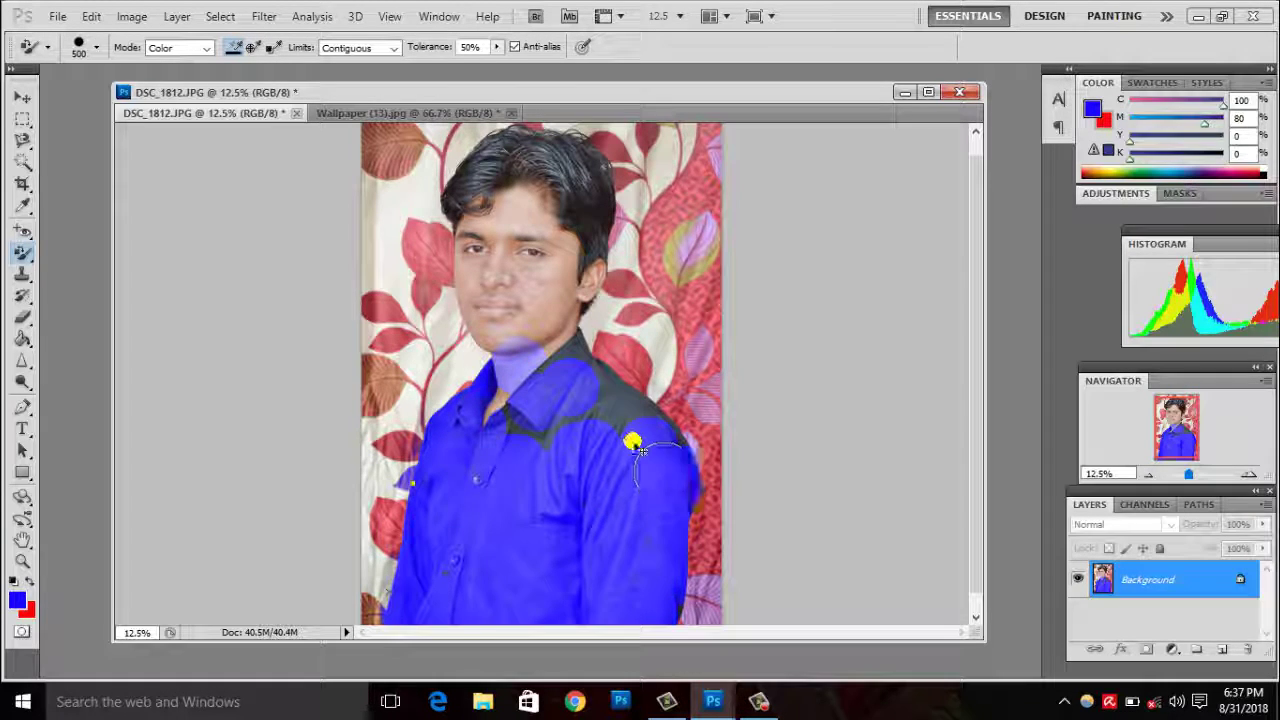
pyautogui.hotkey('ctrl', 'alt', 'z')
pyautogui.hotkey('ctrl', 'alt', 'z')
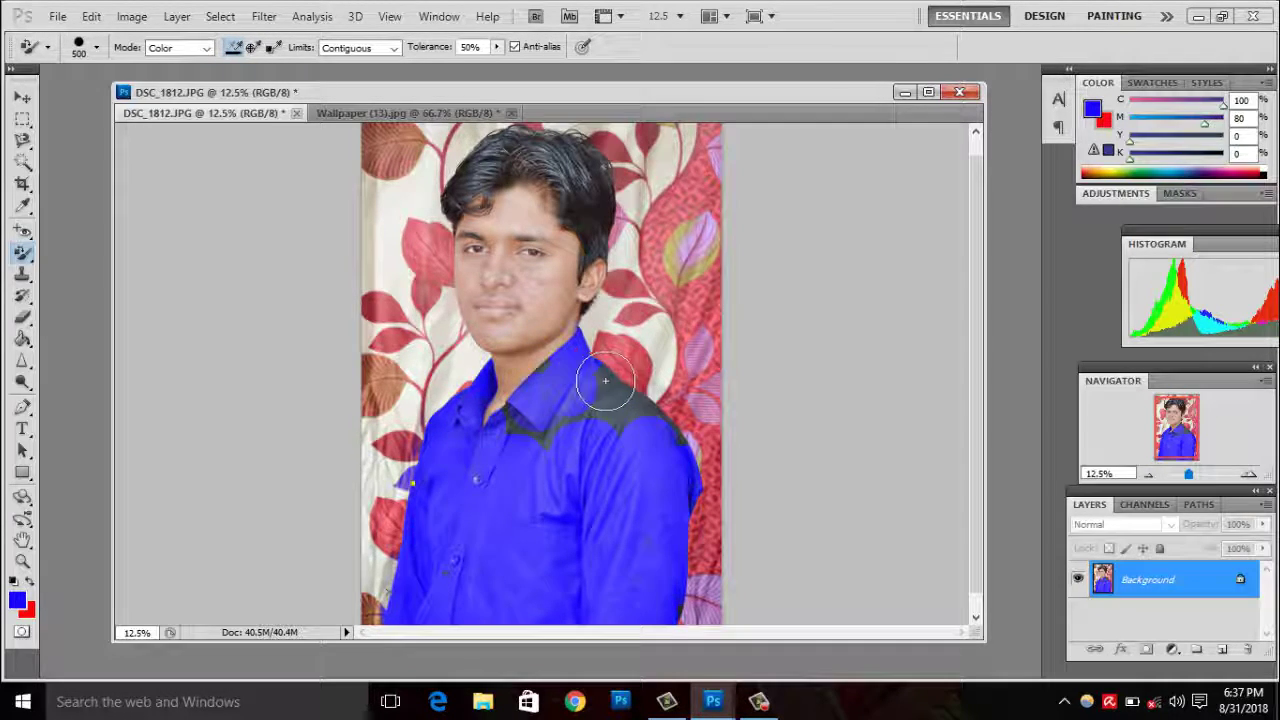
pyautogui.moveTo(527, 413); pyautogui.dragTo(557, 444)
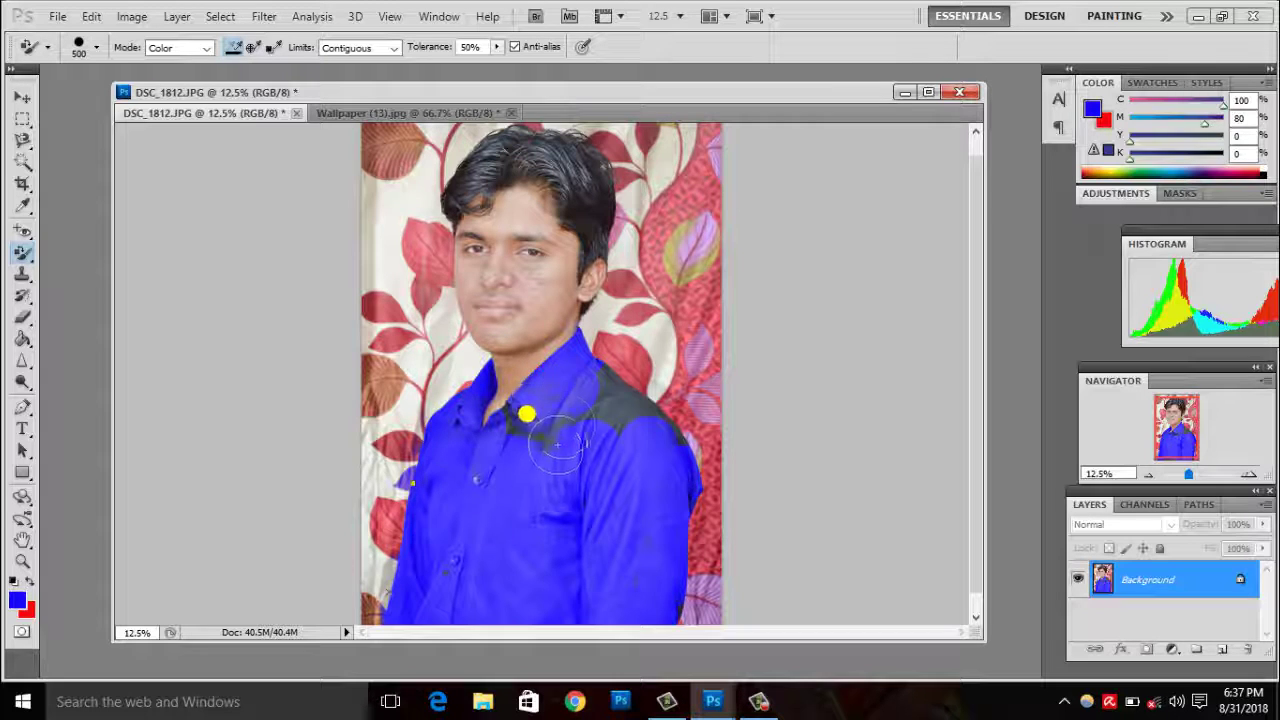
pyautogui.hotkey('ctrl', 'alt', 'z')
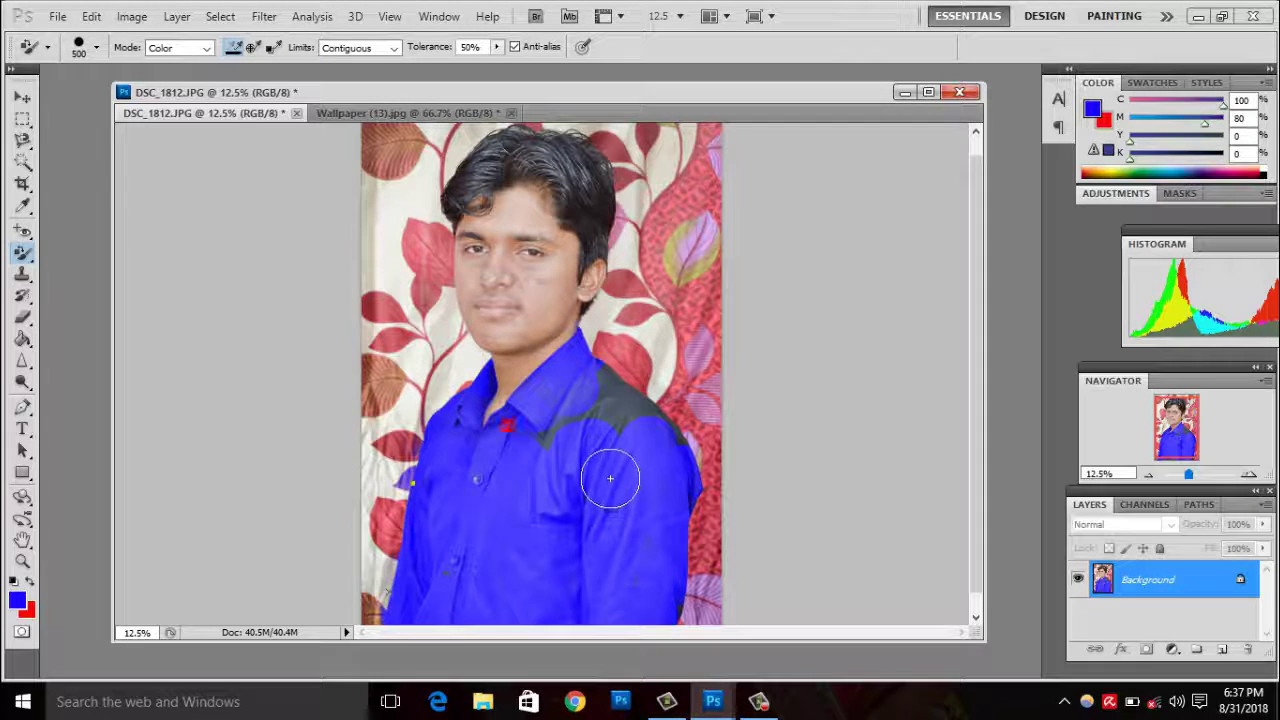
pyautogui.moveTo(608, 420)
pyautogui.mouseDown()
pyautogui.moveTo(707, 467)
pyautogui.moveTo(696, 508)
pyautogui.mouseUp()
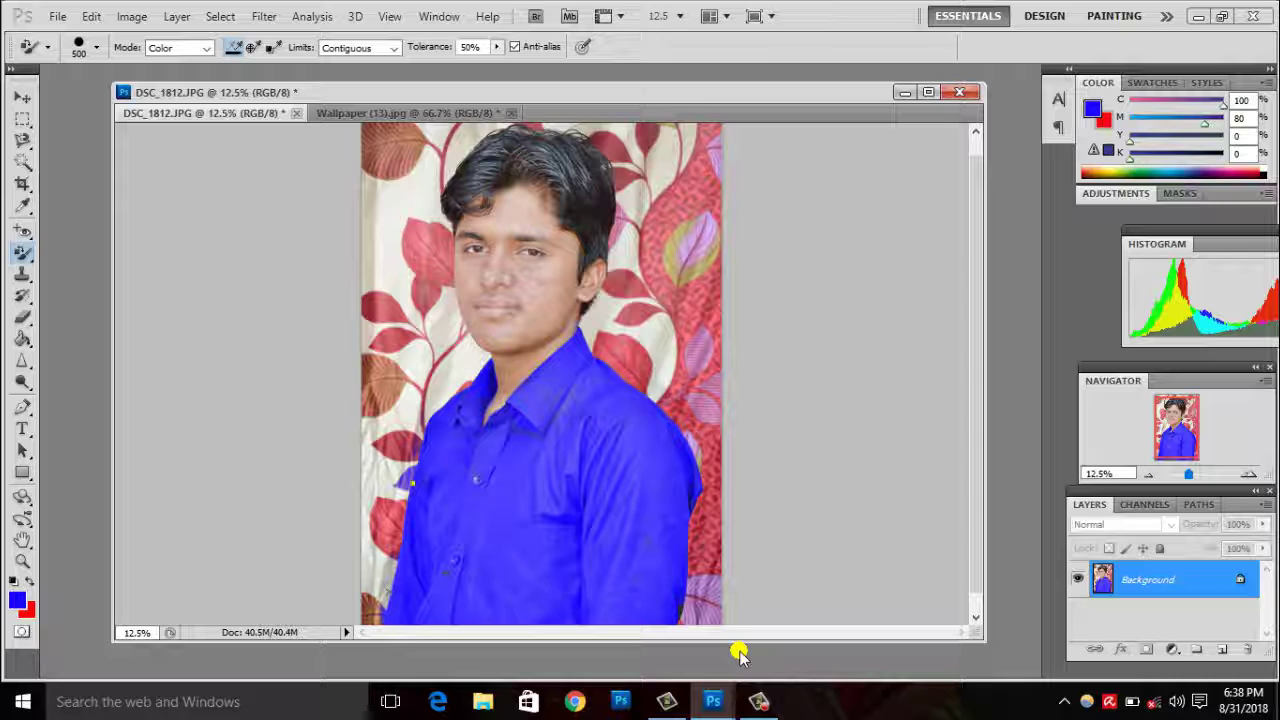
# - Select the Clone Stamp Tool from the stamp tool group
pyautogui.click(24, 294)
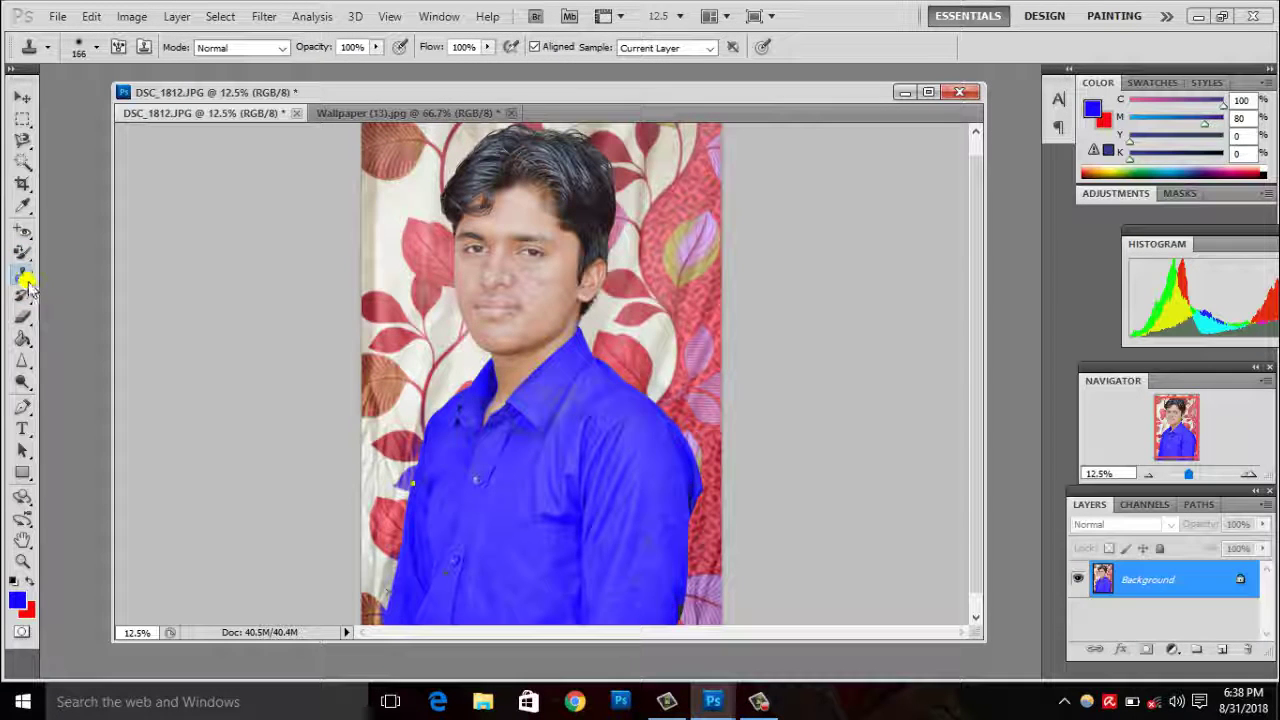
pyautogui.rightClick(28, 280)
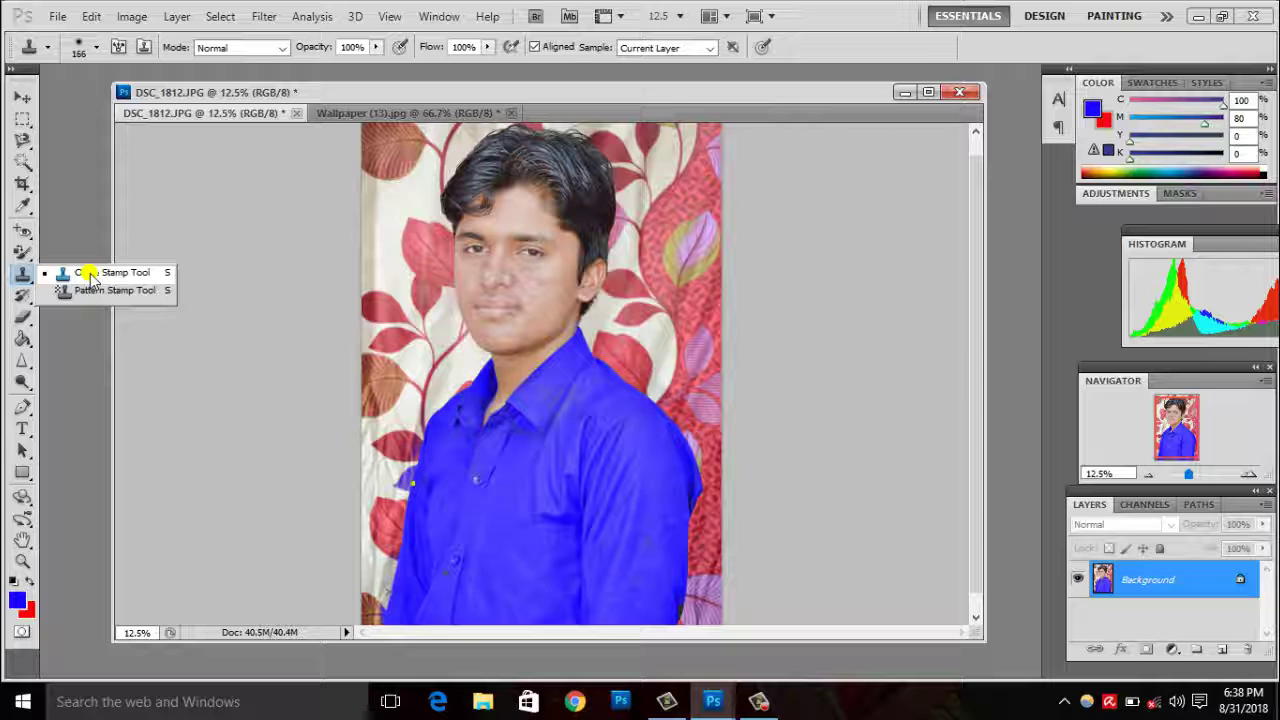
pyautogui.click(90, 274)
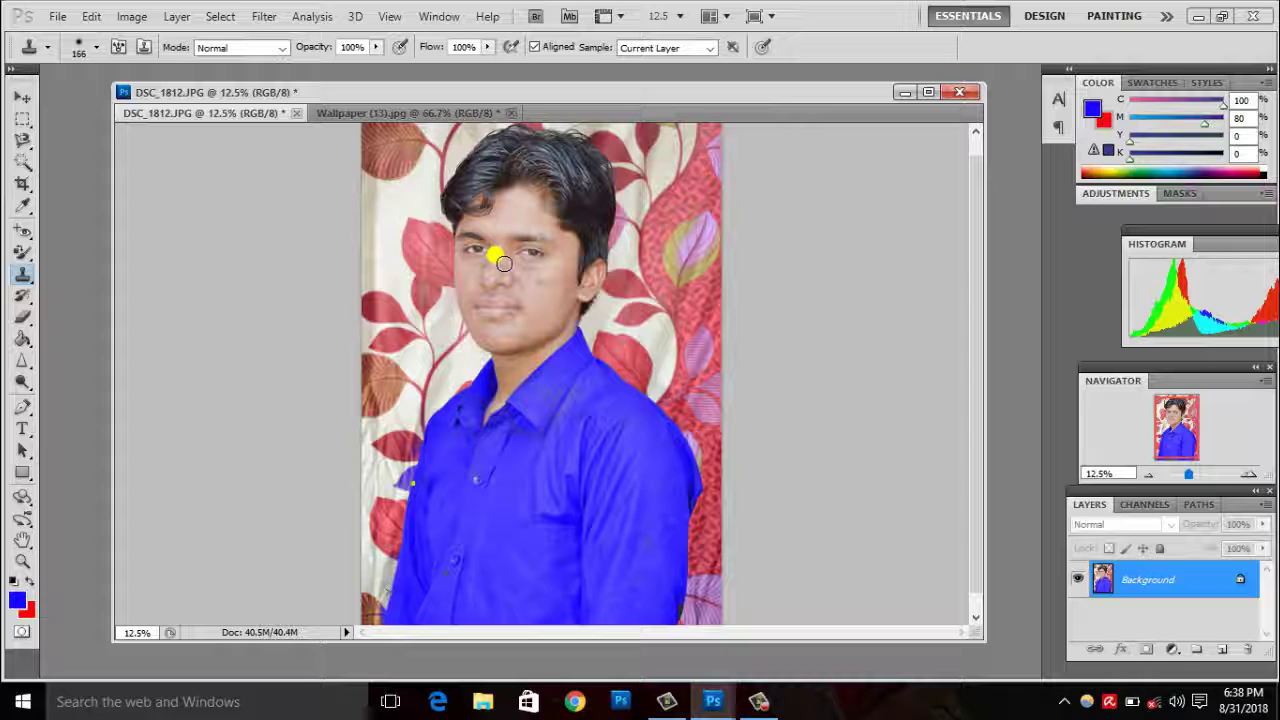
# - Enlarge the Clone Stamp brush to 900 px with 12% hardness
pyautogui.press(']')
pyautogui.moveTo(531, 263)
pyautogui.mouseDown()
pyautogui.moveTo(531, 290)
pyautogui.moveTo(508, 289)
pyautogui.mouseUp()
pyautogui.press(']')
pyautogui.press(']')
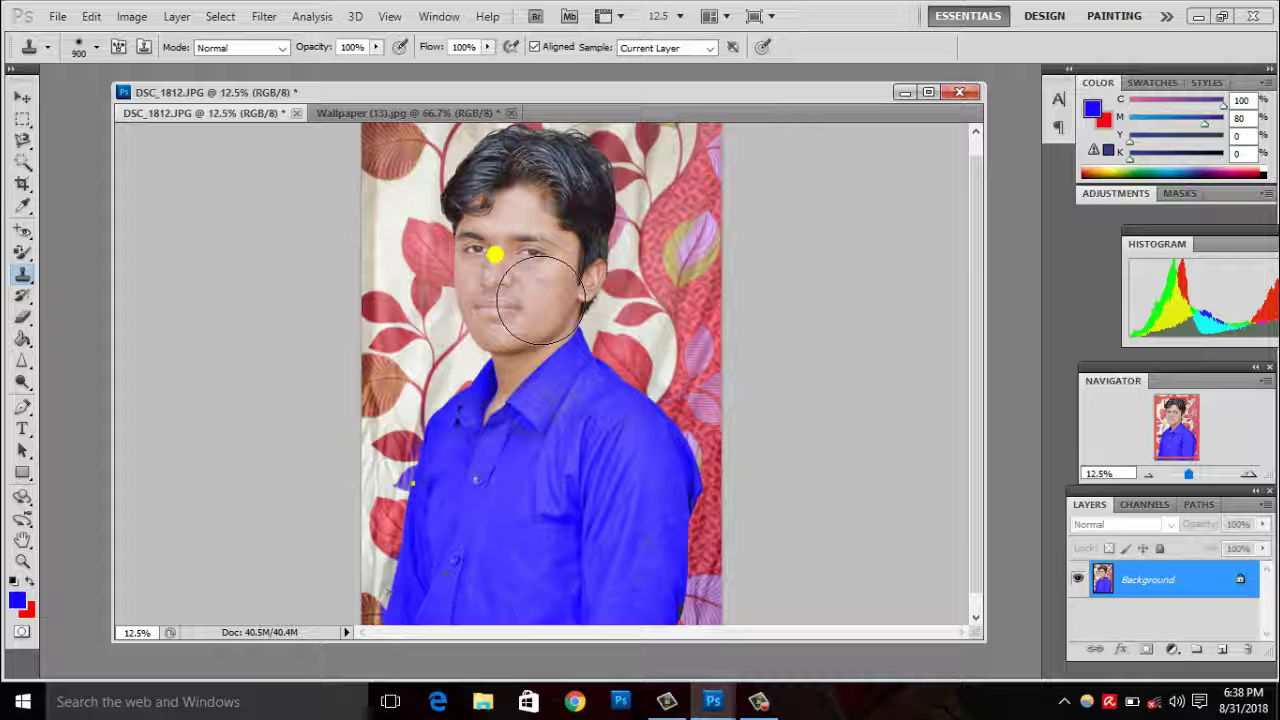
pyautogui.rightClick(508, 358)
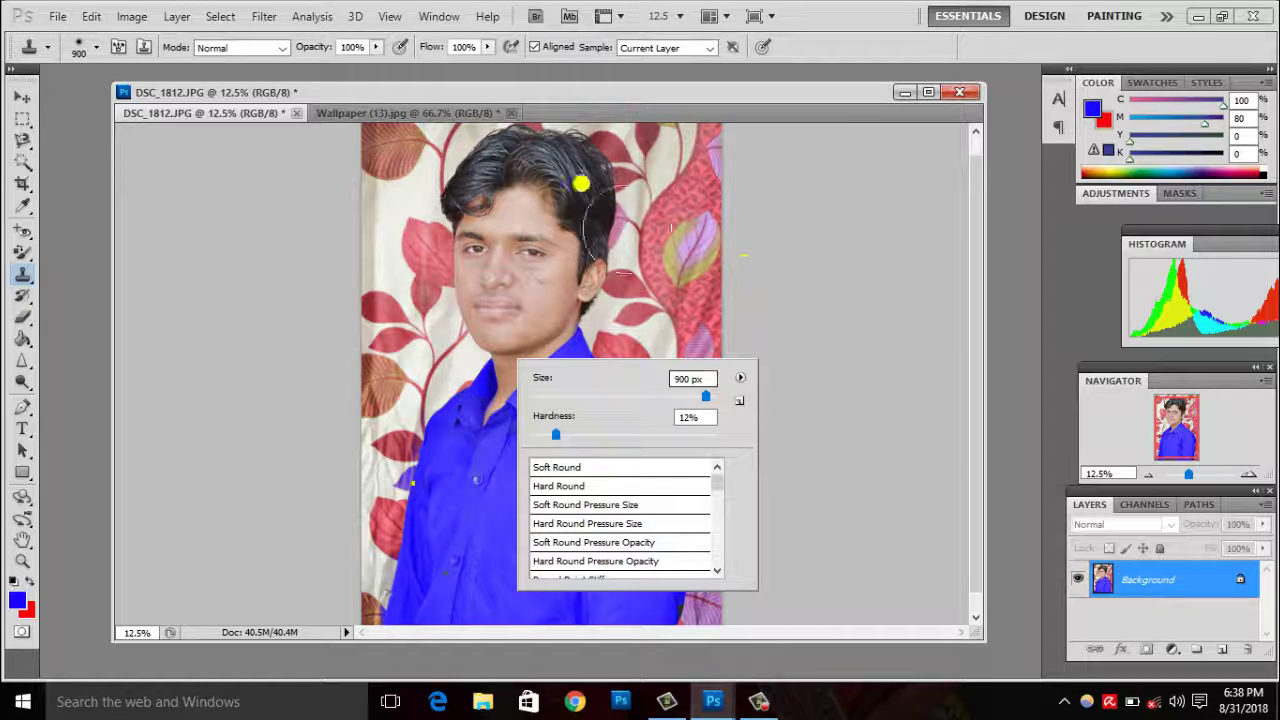
pyautogui.click(563, 229)
# - Clear the missing-source errors, Alt-click a clone source, and stamp over the man's face
pyautogui.click(630, 300)
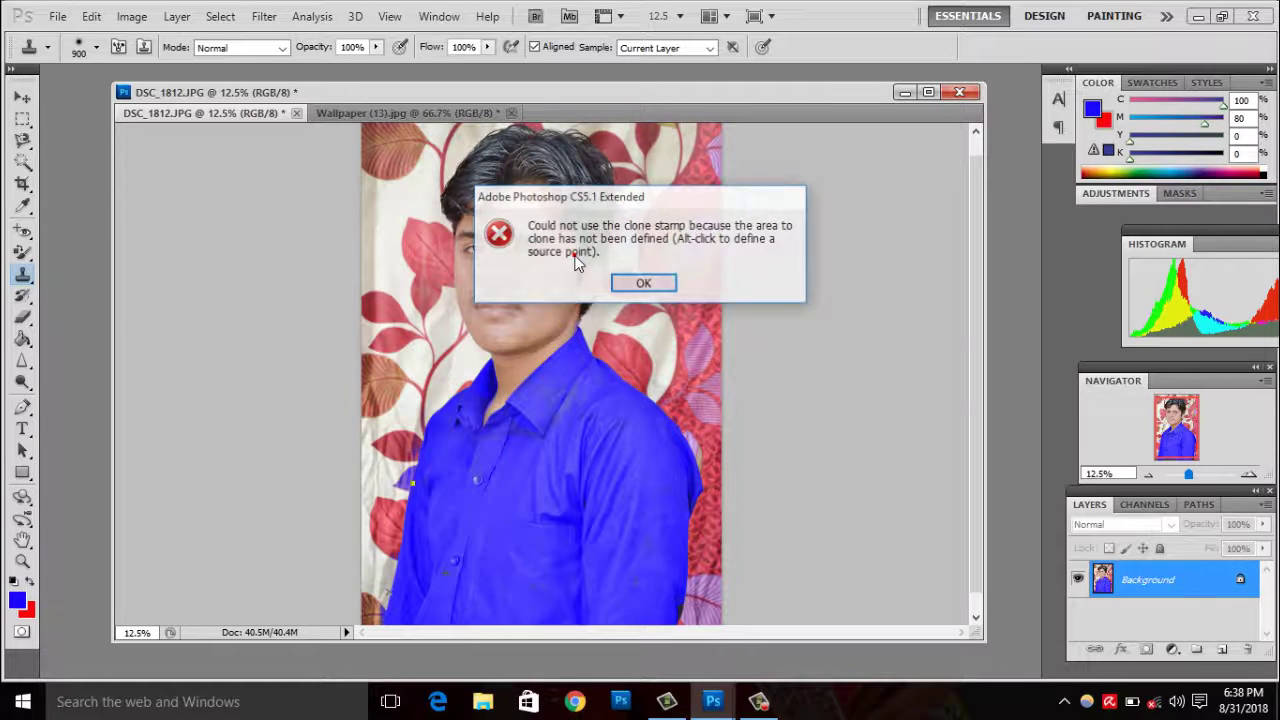
pyautogui.click(632, 287)
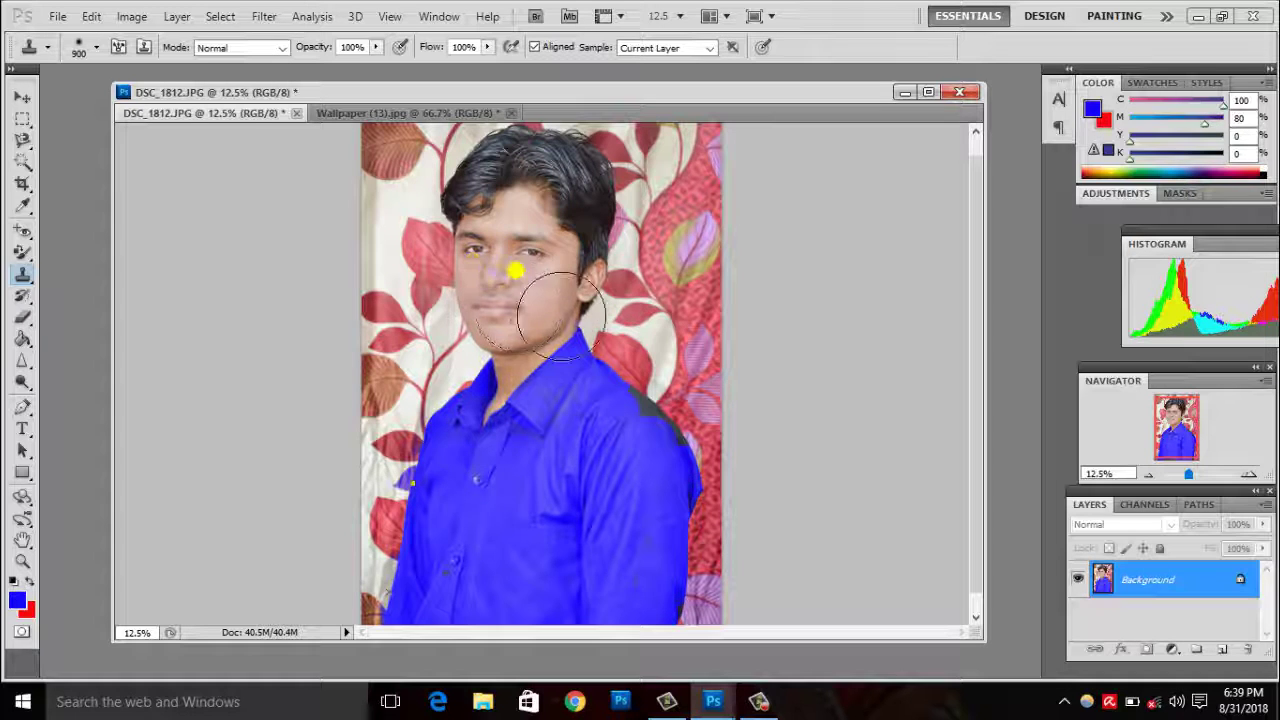
pyautogui.click(522, 271)
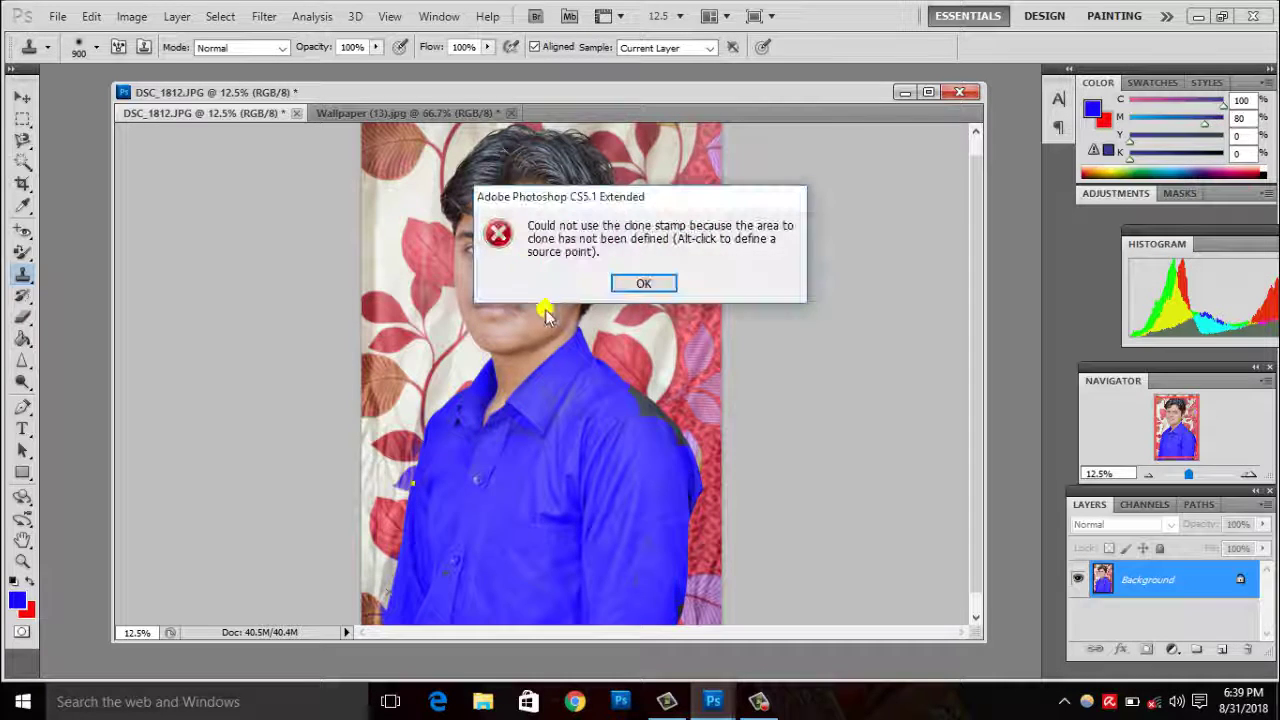
pyautogui.click(630, 283)
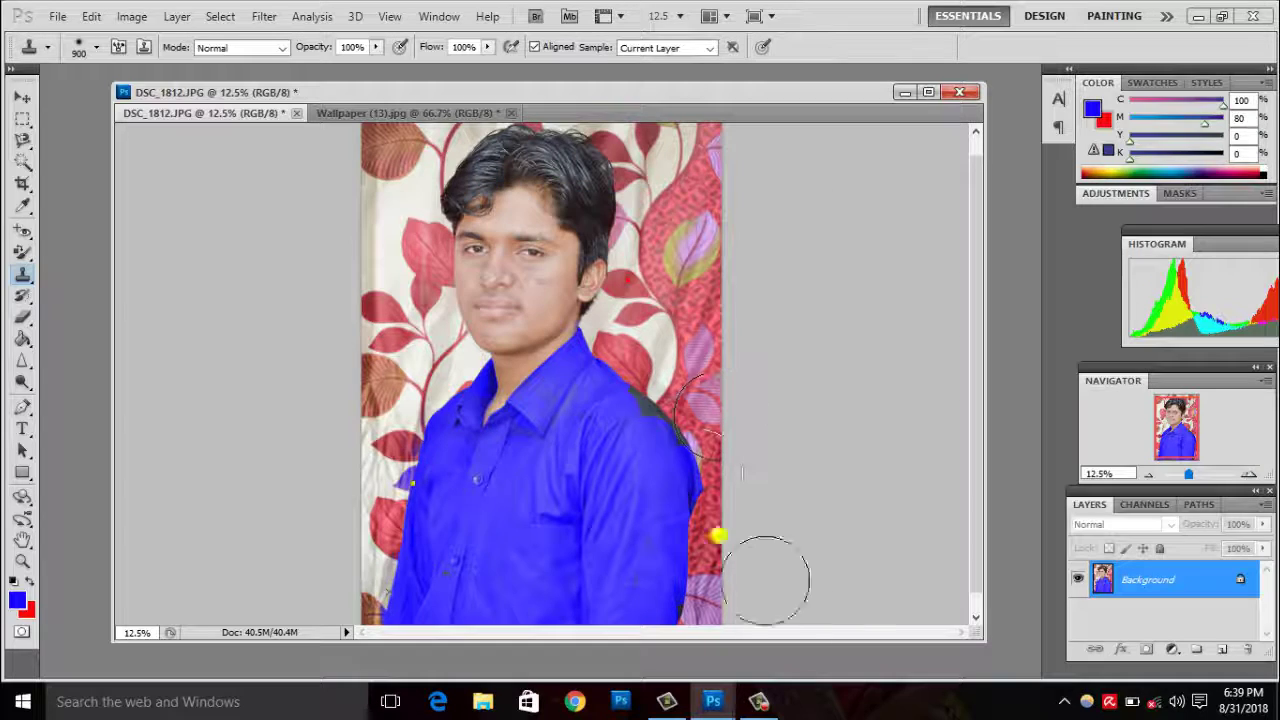
pyautogui.keyDown('alt'); pyautogui.click(706, 466); pyautogui.keyUp('alt')
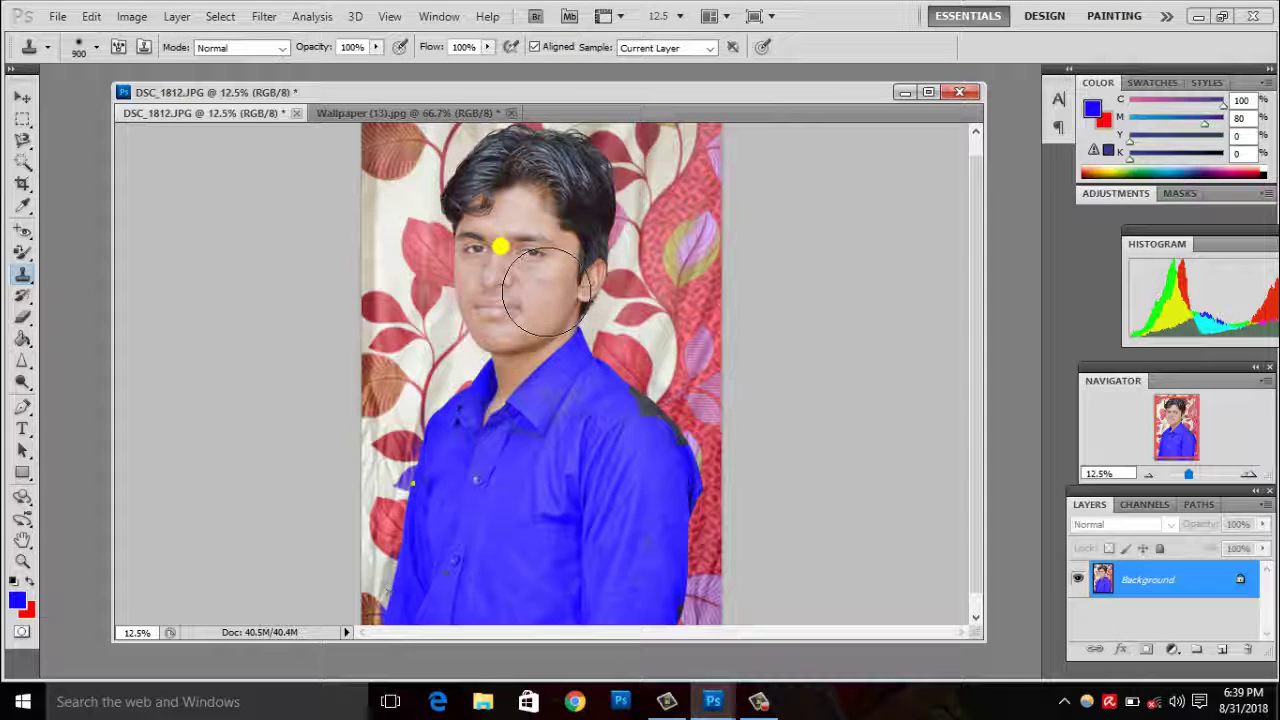
pyautogui.moveTo(500, 246)
pyautogui.mouseDown()
pyautogui.moveTo(519, 247)
pyautogui.moveTo(510, 218)
pyautogui.mouseUp()
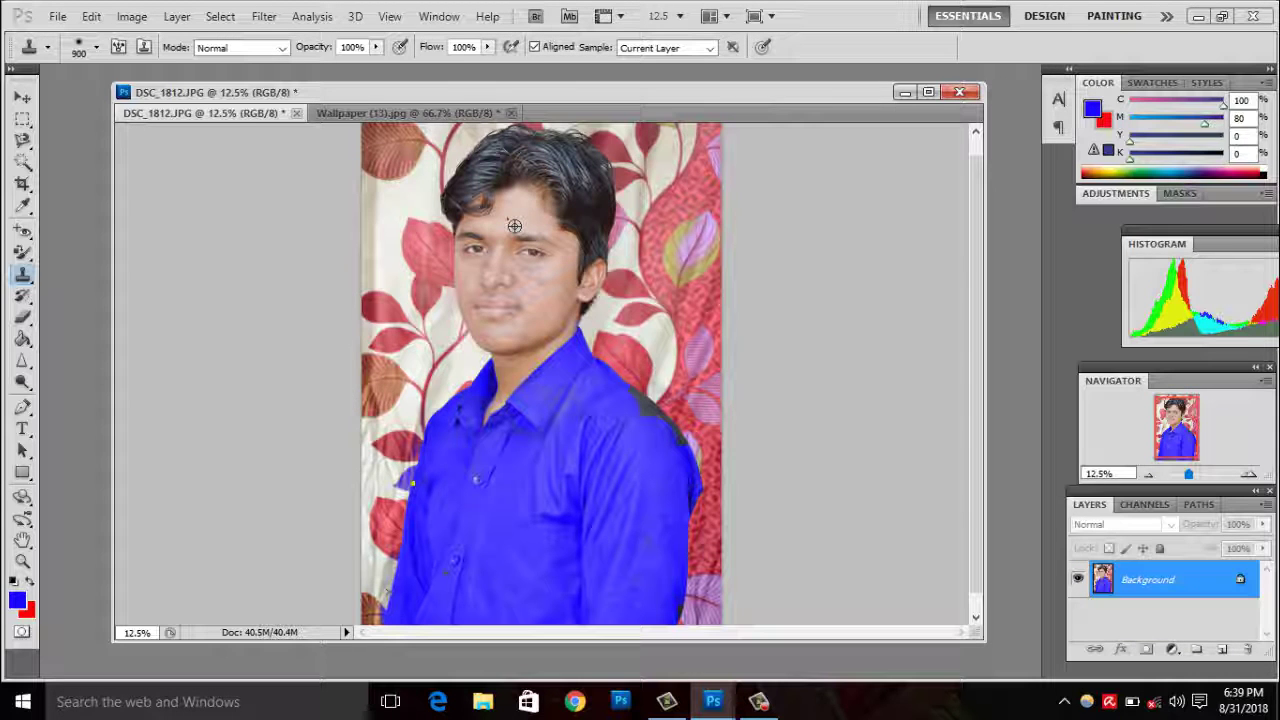
# - Clone from the forehead, paint a second face on the right, then undo it
pyautogui.keyDown('alt'); pyautogui.click(507, 218); pyautogui.keyUp('alt')
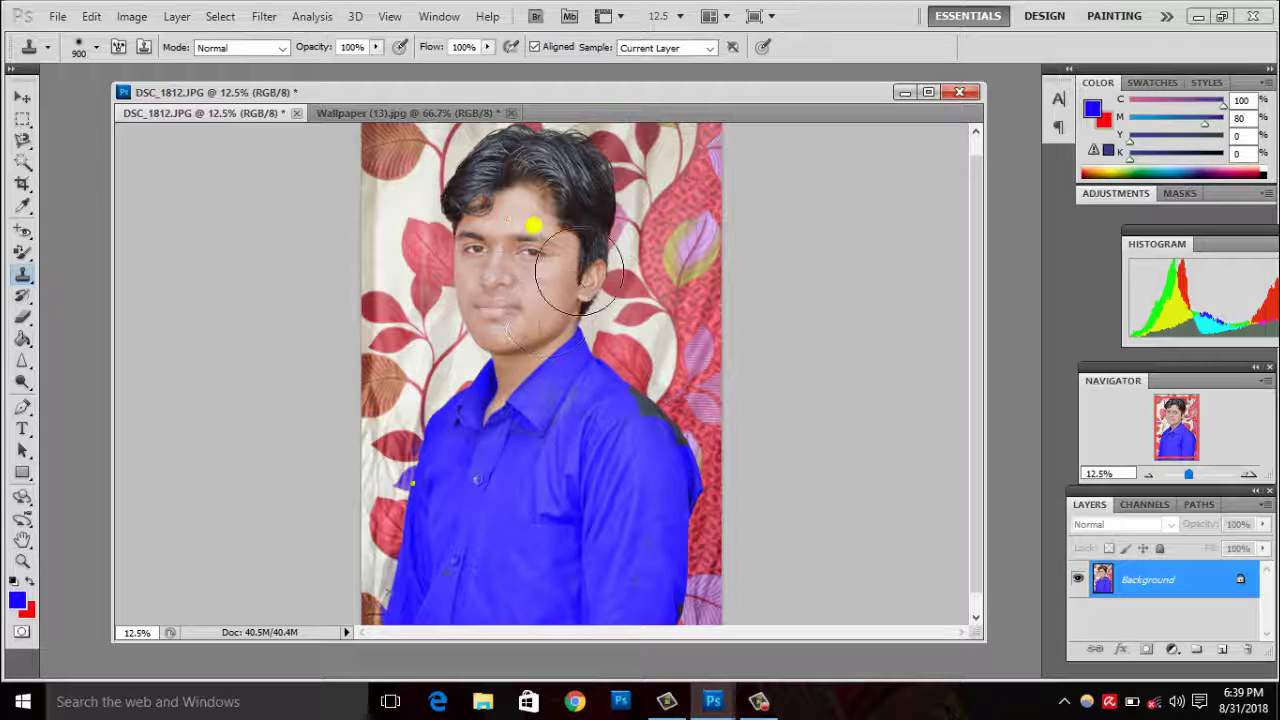
pyautogui.moveTo(578, 272)
pyautogui.mouseDown()
pyautogui.moveTo(582, 330)
pyautogui.moveTo(557, 286)
pyautogui.moveTo(530, 300)
pyautogui.moveTo(624, 291)
pyautogui.moveTo(533, 299)
pyautogui.mouseUp()
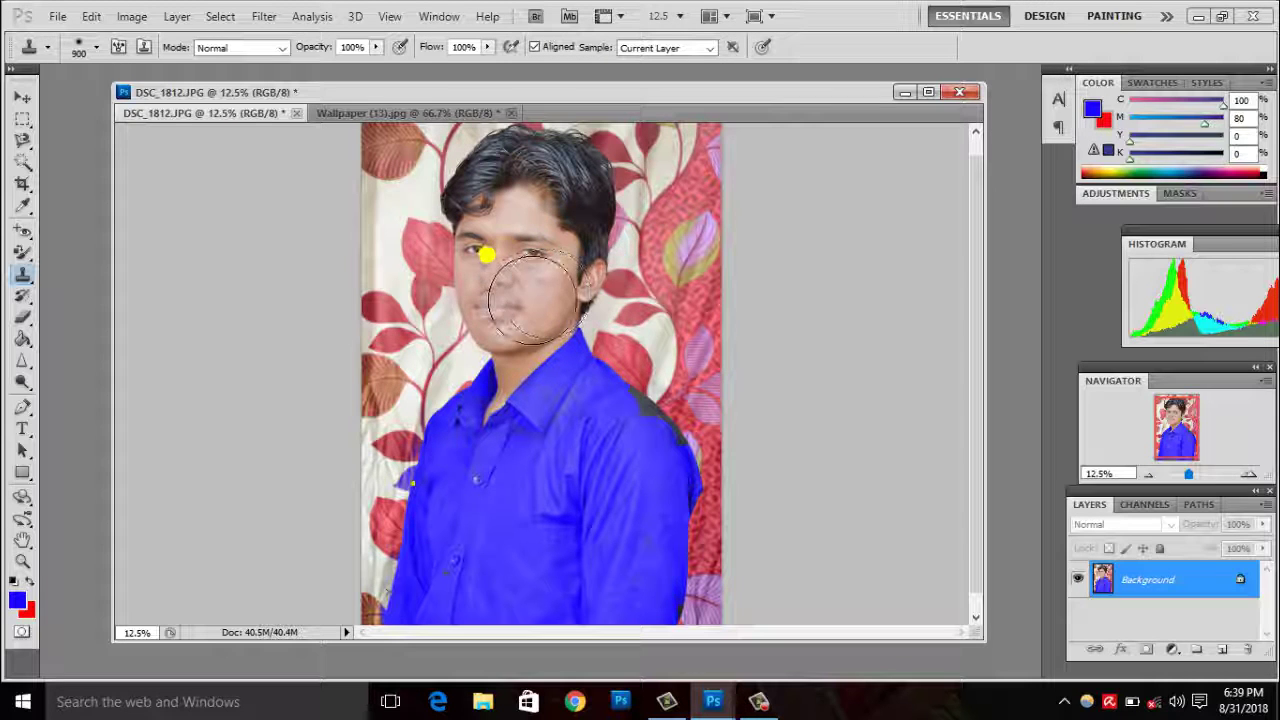
pyautogui.moveTo(493, 261); pyautogui.dragTo(508, 226)
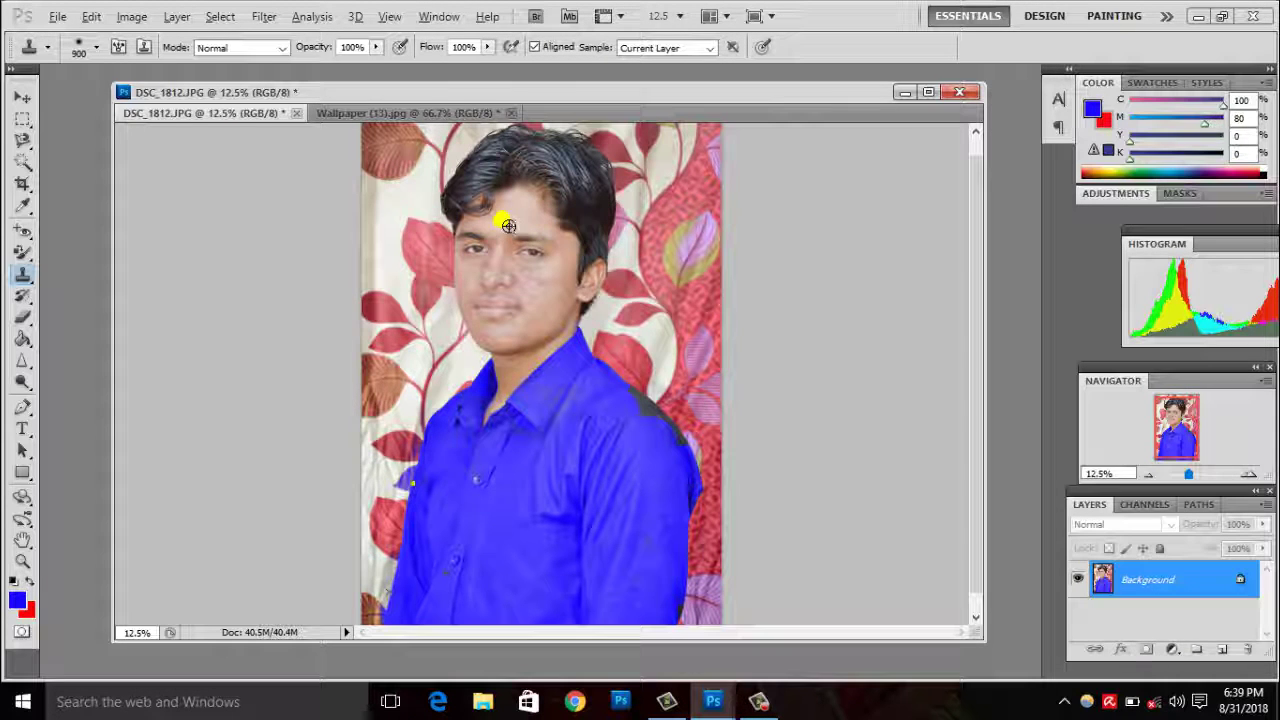
pyautogui.keyDown('alt'); pyautogui.click(508, 226); pyautogui.keyUp('alt')
pyautogui.moveTo(737, 267)
pyautogui.mouseDown()
pyautogui.moveTo(714, 253)
pyautogui.moveTo(713, 228)
pyautogui.moveTo(734, 306)
pyautogui.moveTo(731, 291)
pyautogui.moveTo(701, 328)
pyautogui.moveTo(737, 343)
pyautogui.moveTo(737, 243)
pyautogui.moveTo(743, 414)
pyautogui.moveTo(705, 390)
pyautogui.moveTo(737, 414)
pyautogui.moveTo(749, 457)
pyautogui.mouseUp()
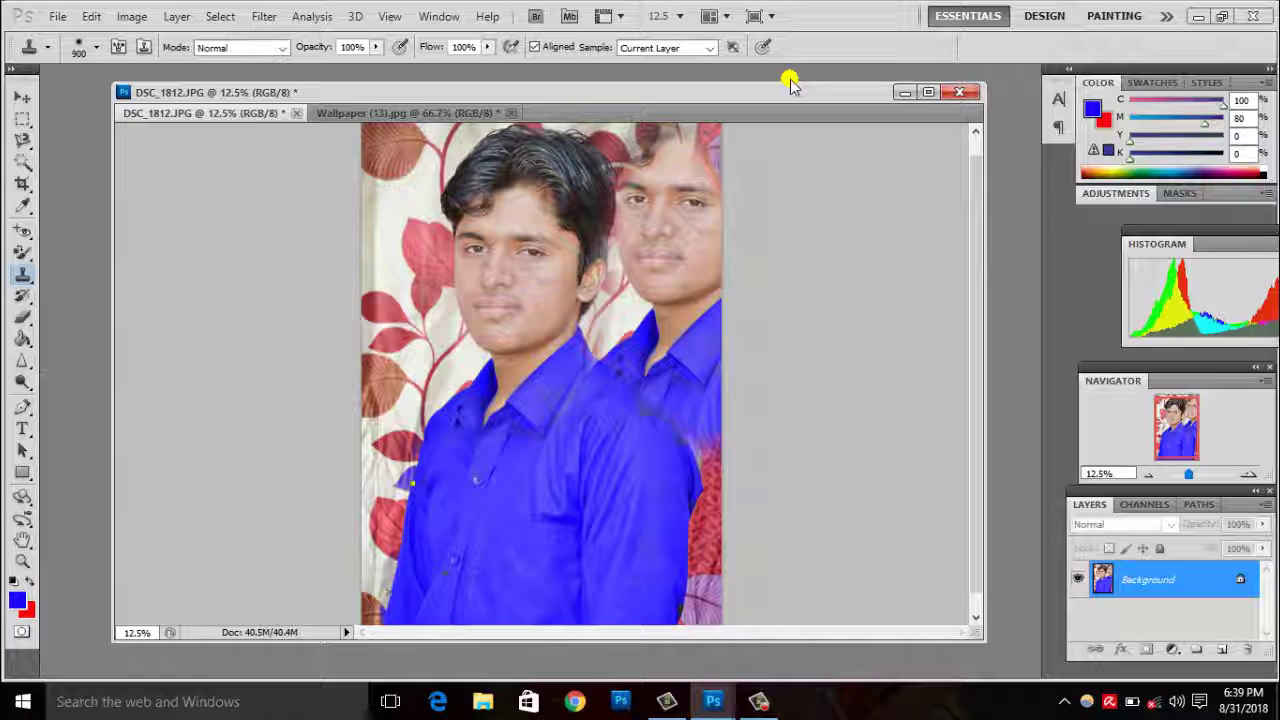
pyautogui.hotkey('ctrl', 'alt', 'z')
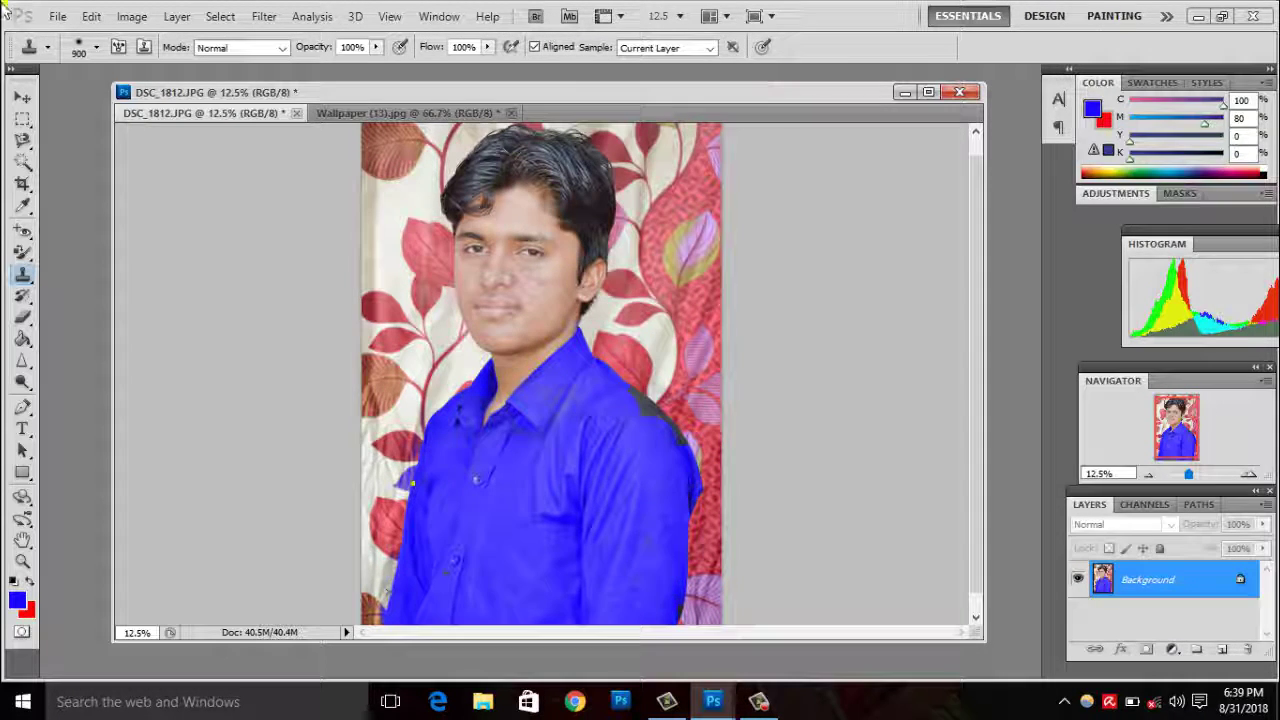
# - On the meadow wallpaper, test face clones with the brush reduced to 400, undoing each
pyautogui.click(347, 113)
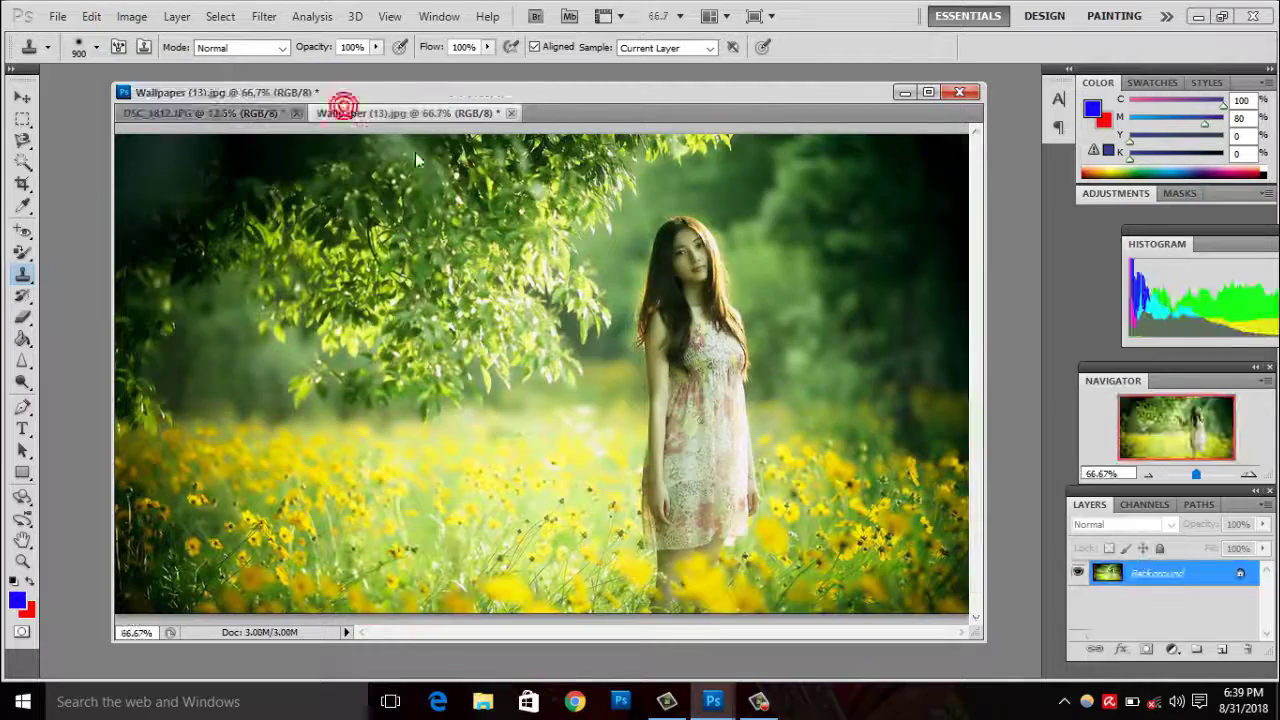
pyautogui.moveTo(630, 314)
pyautogui.mouseDown()
pyautogui.moveTo(668, 234)
pyautogui.moveTo(680, 309)
pyautogui.moveTo(398, 311)
pyautogui.mouseUp()
pyautogui.hotkey('ctrl', 'alt', 'z')
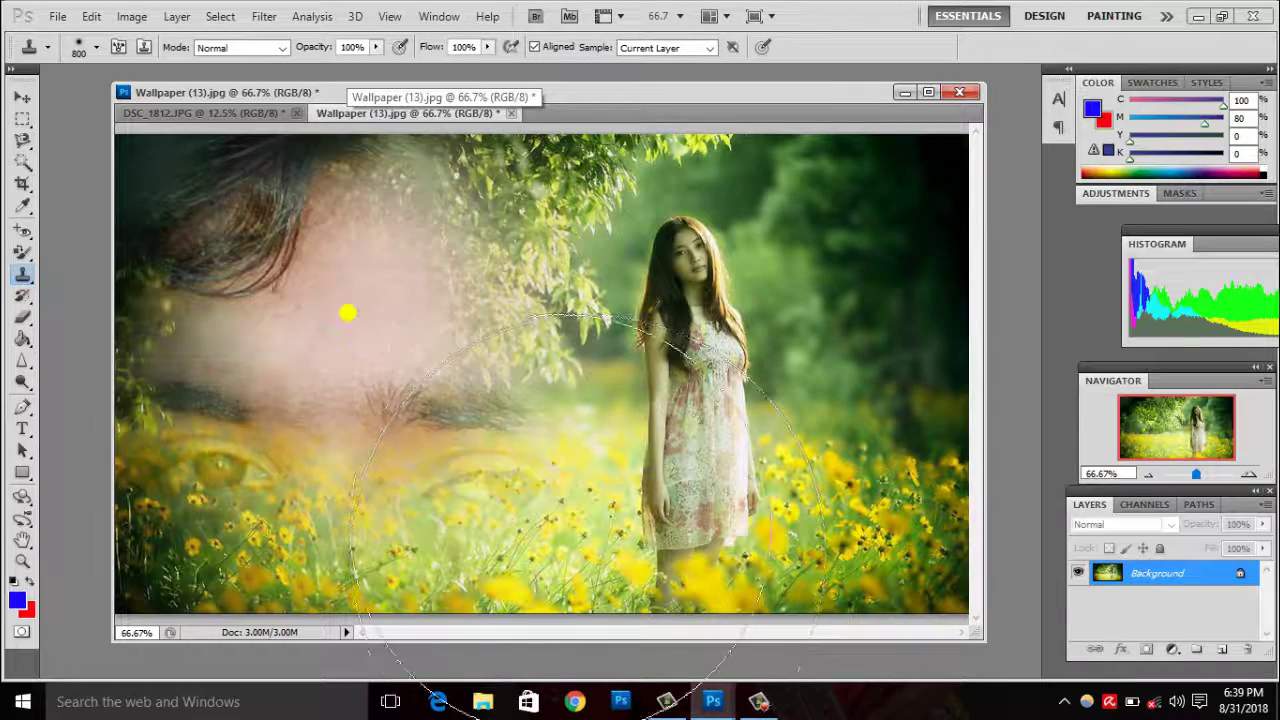
pyautogui.press('[')
pyautogui.press('[')
pyautogui.press('[')
pyautogui.press('[')
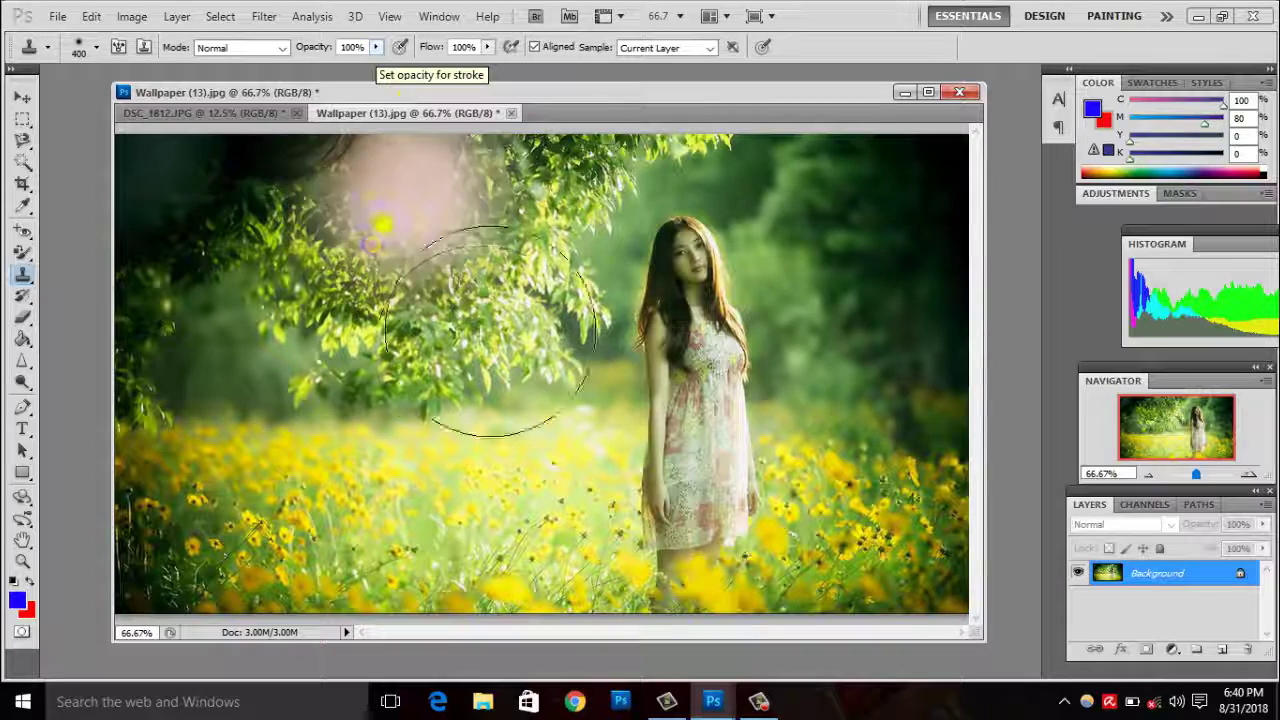
pyautogui.moveTo(415, 385)
pyautogui.mouseDown()
pyautogui.moveTo(400, 386)
pyautogui.moveTo(429, 434)
pyautogui.moveTo(517, 420)
pyautogui.moveTo(511, 405)
pyautogui.moveTo(489, 440)
pyautogui.moveTo(250, 500)
pyautogui.moveTo(320, 349)
pyautogui.moveTo(617, 317)
pyautogui.moveTo(614, 443)
pyautogui.mouseUp()
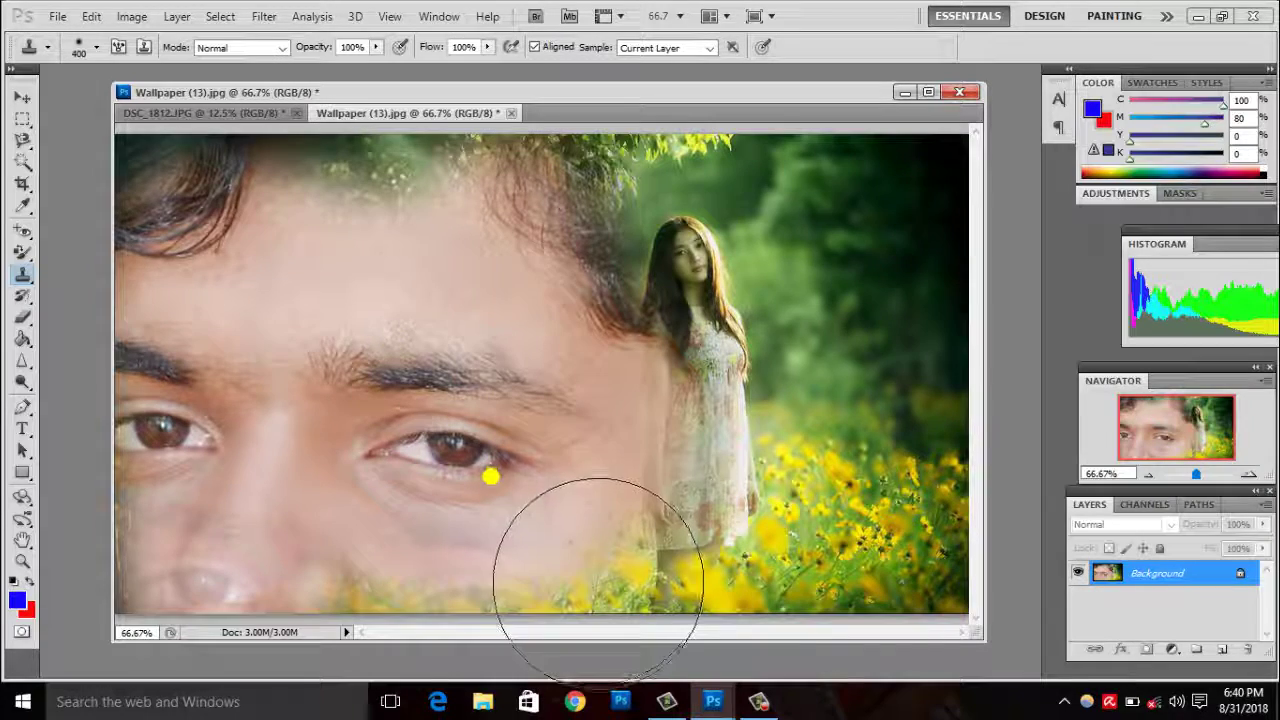
pyautogui.hotkey('ctrl', 'alt', 'z')
pyautogui.hotkey('ctrl', 'alt', 'z')
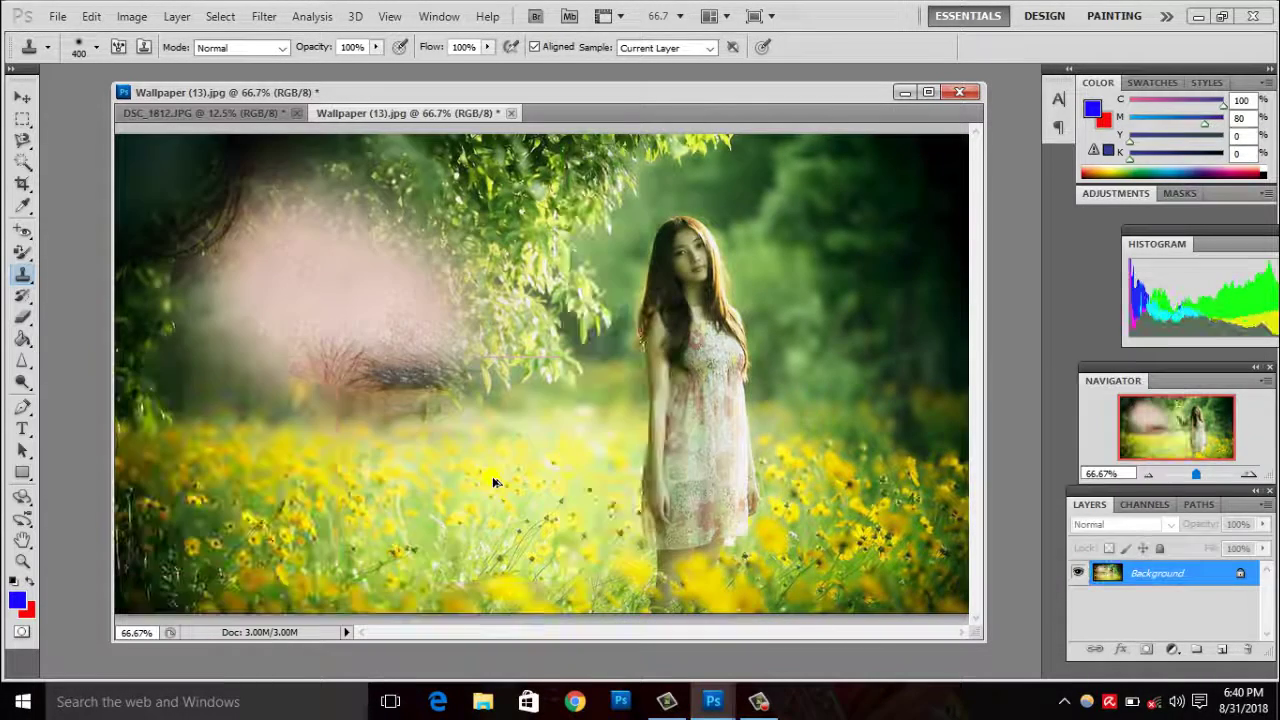
# - Stamp and undo small cloned dabs, shrinking the brush to 175
pyautogui.click(593, 577)
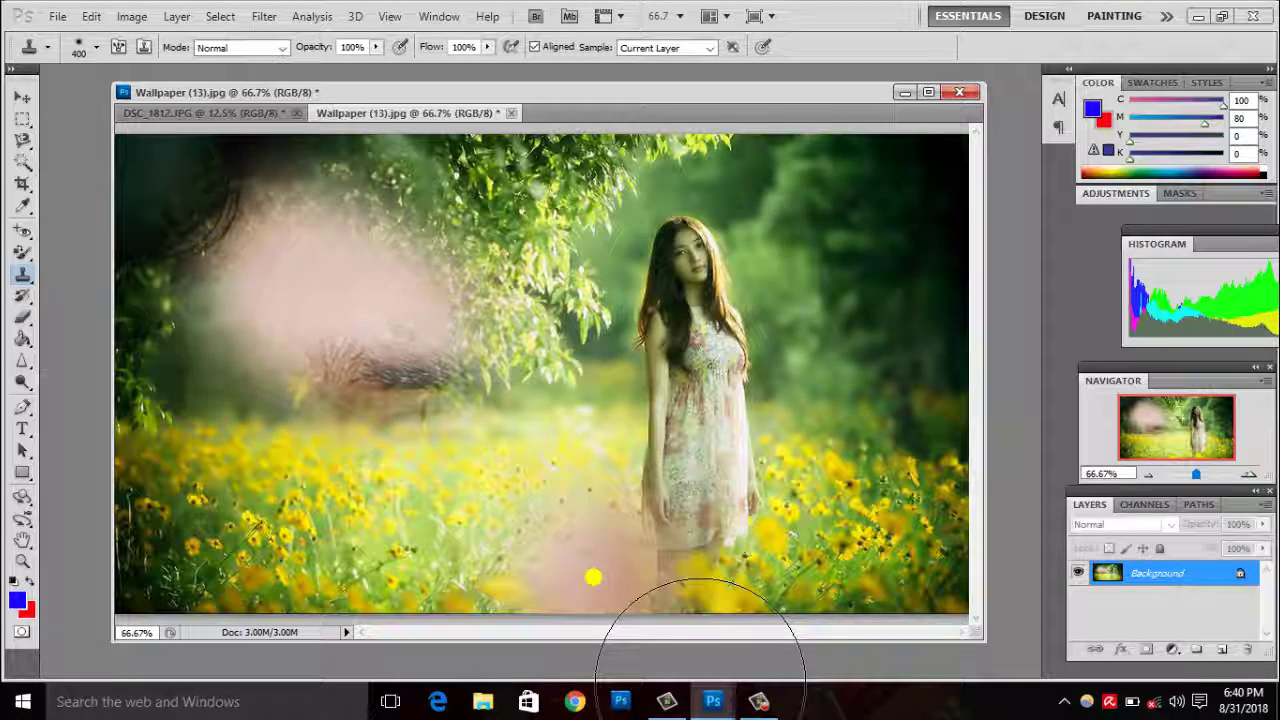
pyautogui.hotkey('ctrl', 'alt', 'z')
pyautogui.press('[')
pyautogui.press('[')
pyautogui.press('[')
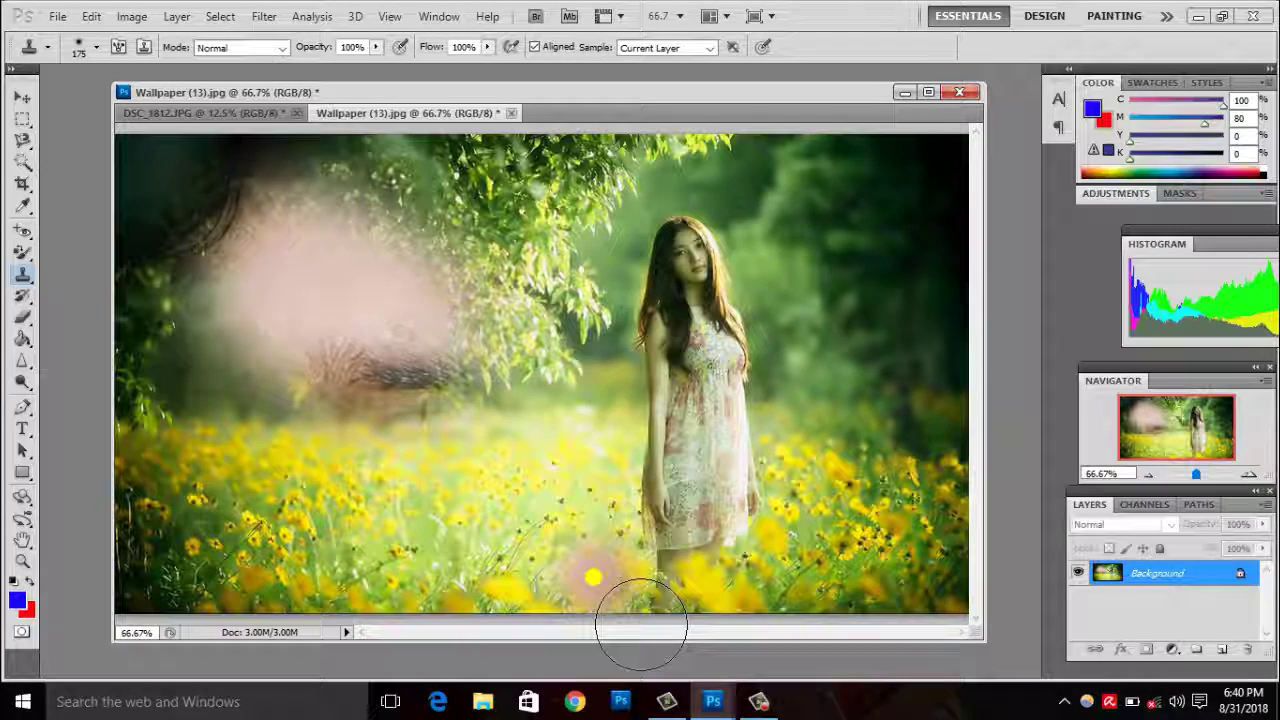
pyautogui.hotkey('ctrl', 'alt', 'z')
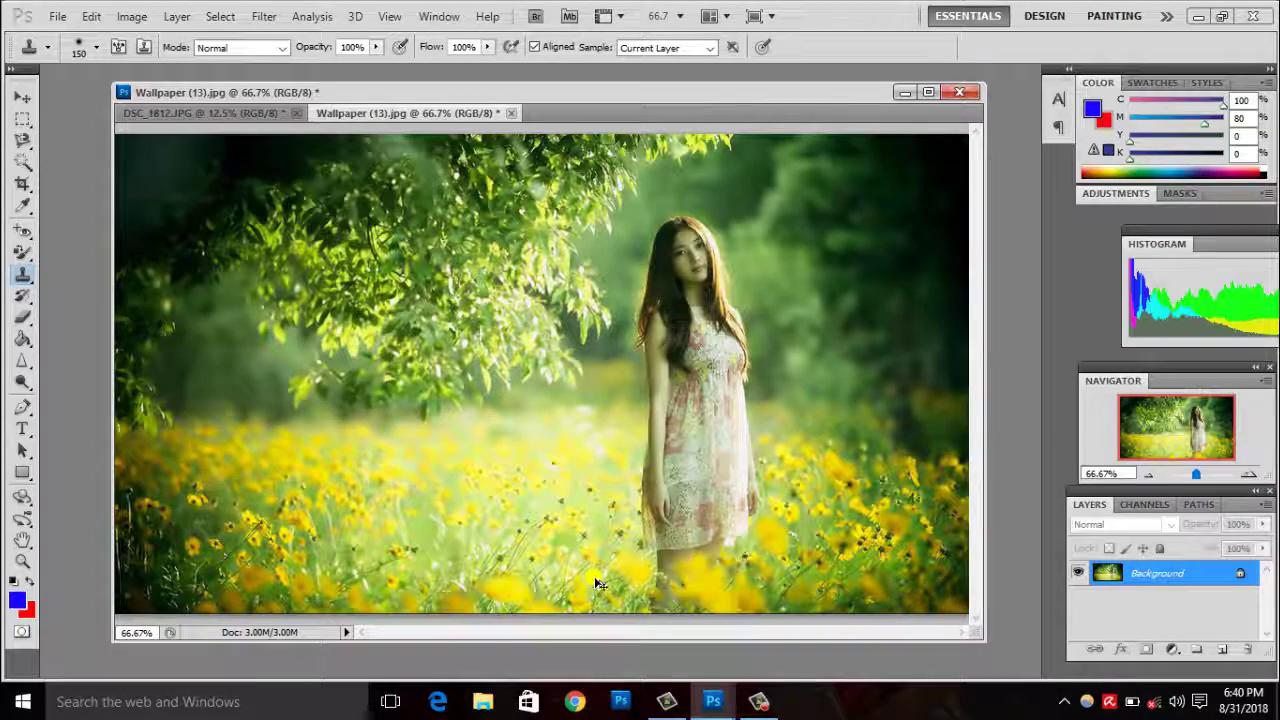
pyautogui.click(310, 213)
pyautogui.hotkey('ctrl', 'alt', 'z')
pyautogui.click(238, 232)
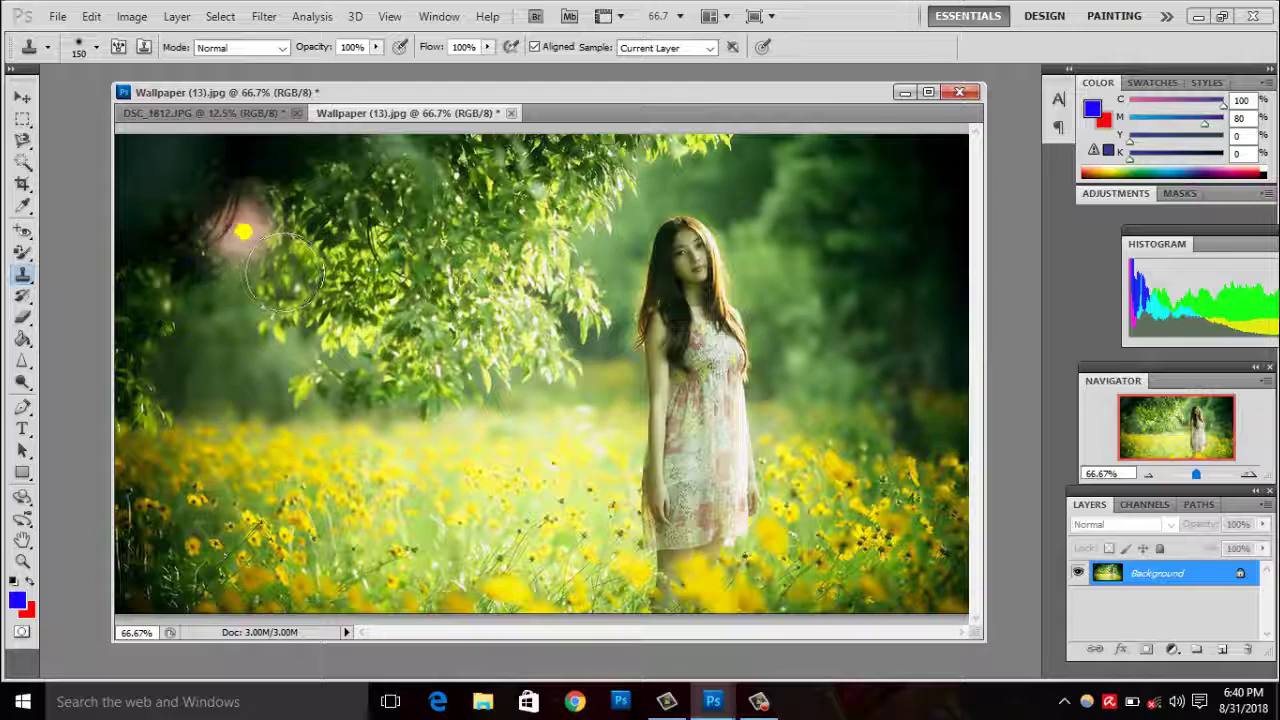
pyautogui.hotkey('ctrl', 'alt', 'z')
# - Paint the cloned face across the left foliage, then undo until the wallpaper is clean
pyautogui.moveTo(349, 251); pyautogui.dragTo(367, 370)
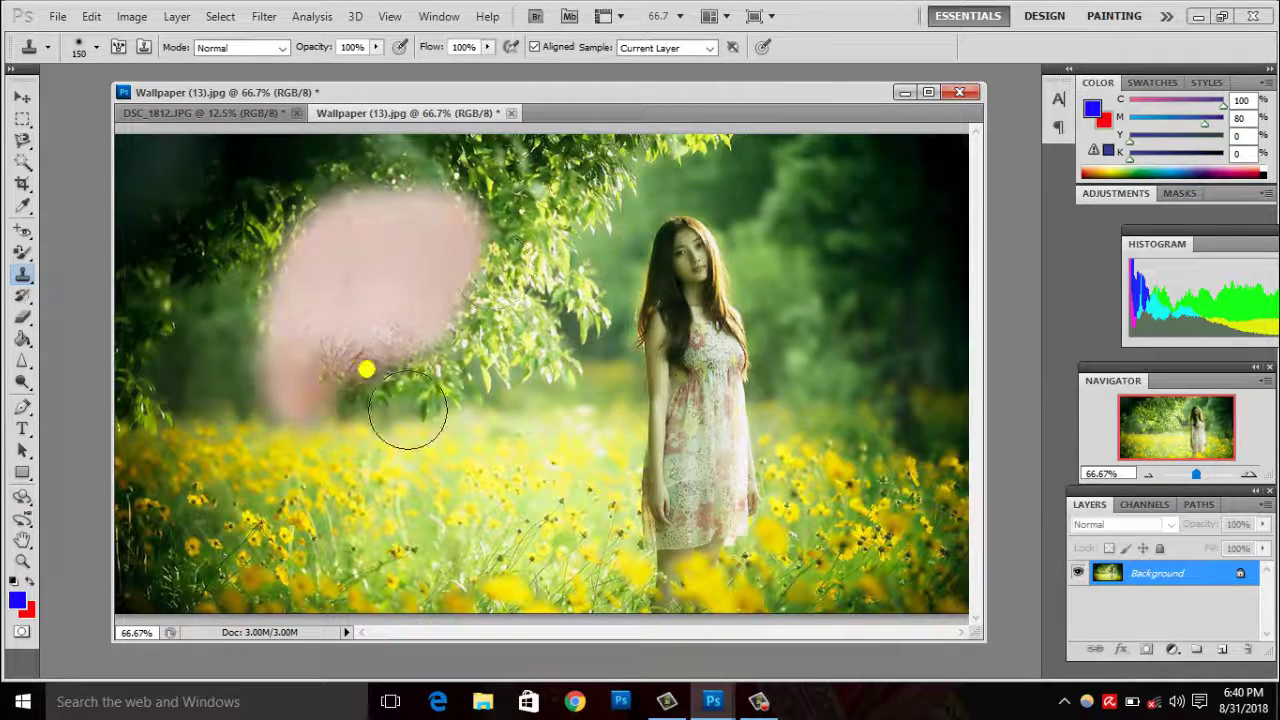
pyautogui.moveTo(408, 412)
pyautogui.mouseDown()
pyautogui.moveTo(344, 528)
pyautogui.moveTo(271, 294)
pyautogui.moveTo(243, 471)
pyautogui.mouseUp()
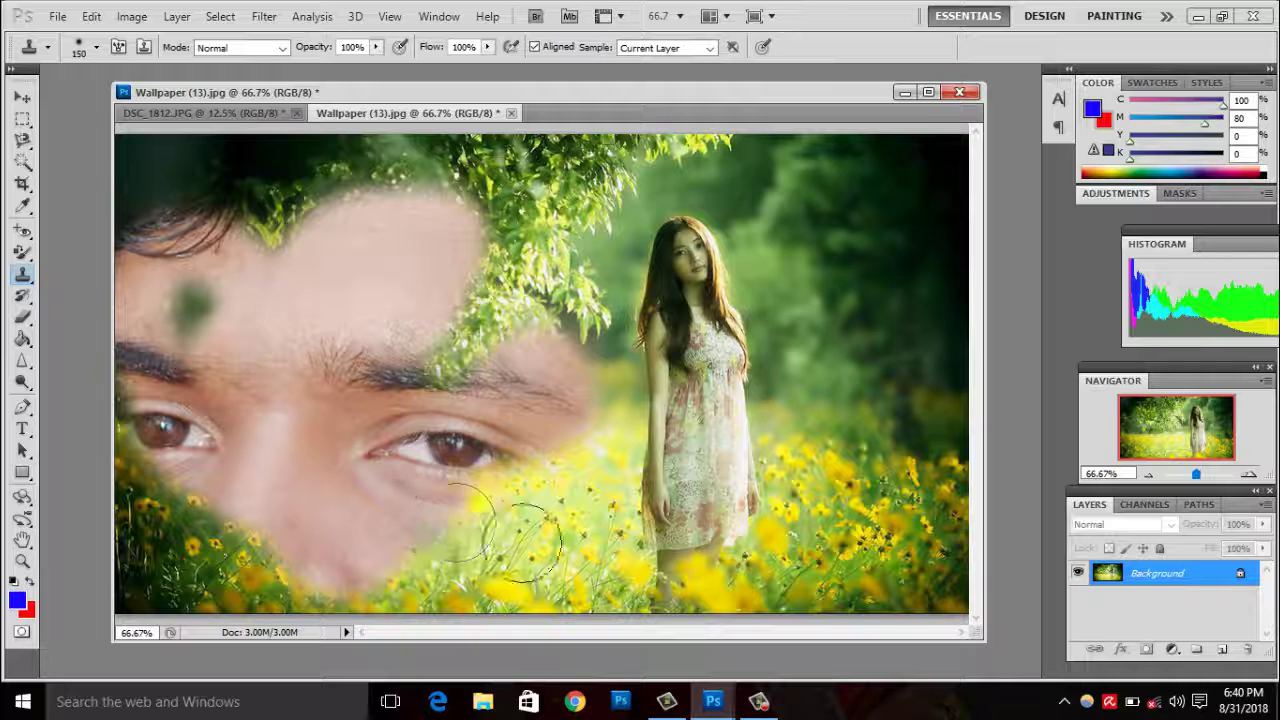
pyautogui.moveTo(521, 540)
pyautogui.mouseDown()
pyautogui.moveTo(600, 451)
pyautogui.moveTo(600, 320)
pyautogui.moveTo(543, 214)
pyautogui.moveTo(359, 209)
pyautogui.moveTo(263, 243)
pyautogui.moveTo(289, 274)
pyautogui.mouseUp()
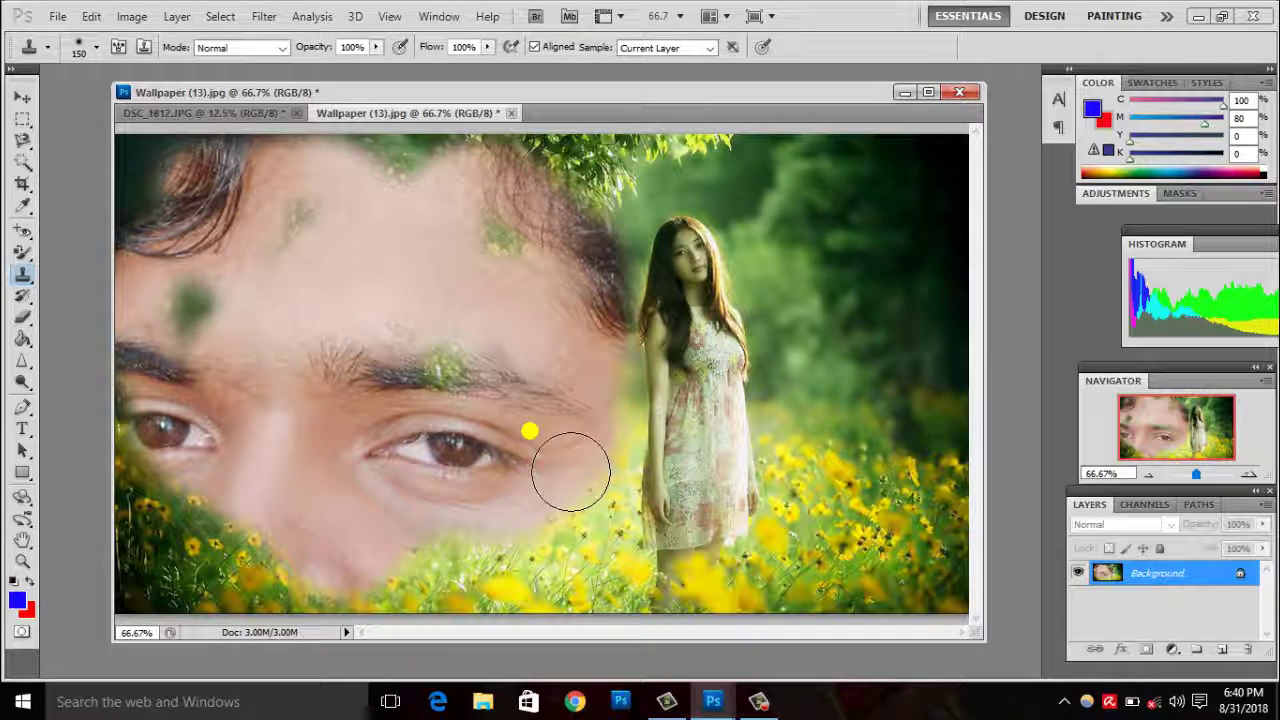
pyautogui.hotkey('ctrl', 'alt', 'z')
pyautogui.hotkey('ctrl', 'alt', 'z')
pyautogui.hotkey('ctrl', 'alt', 'z')
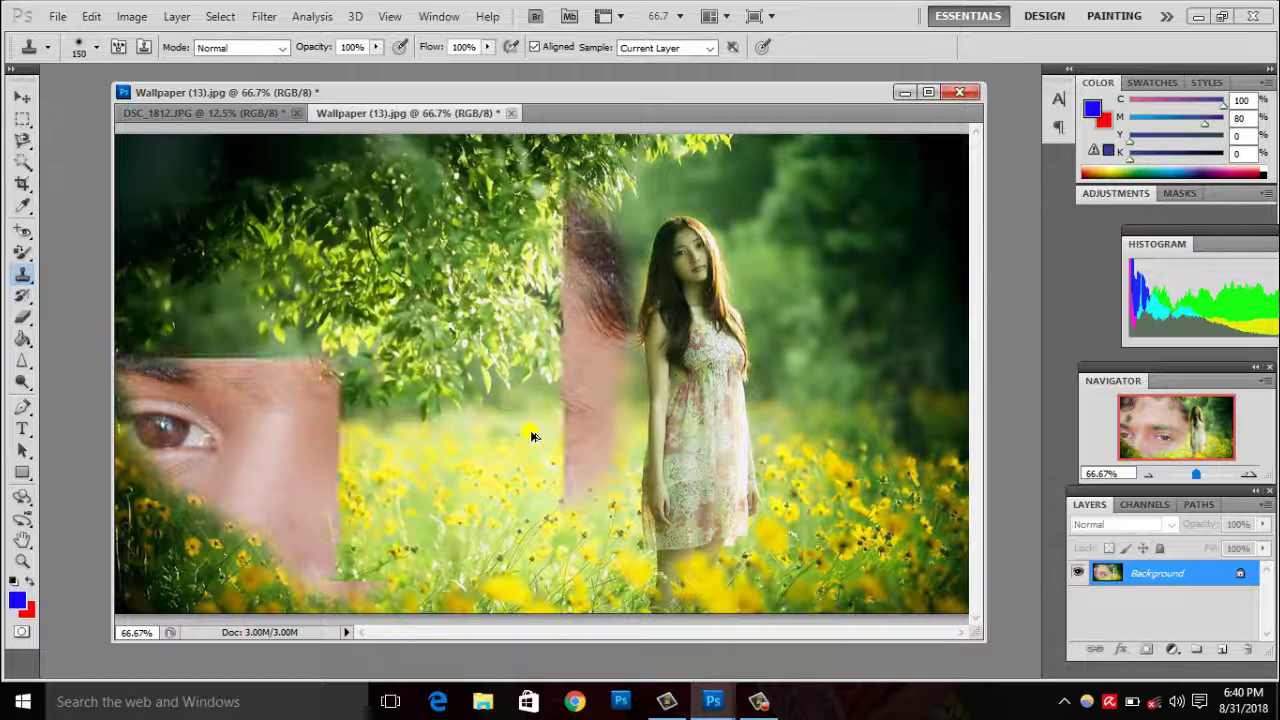
pyautogui.hotkey('ctrl', 'alt', 'z')
pyautogui.hotkey('ctrl', 'alt', 'z')
pyautogui.hotkey('ctrl', 'alt', 'z')
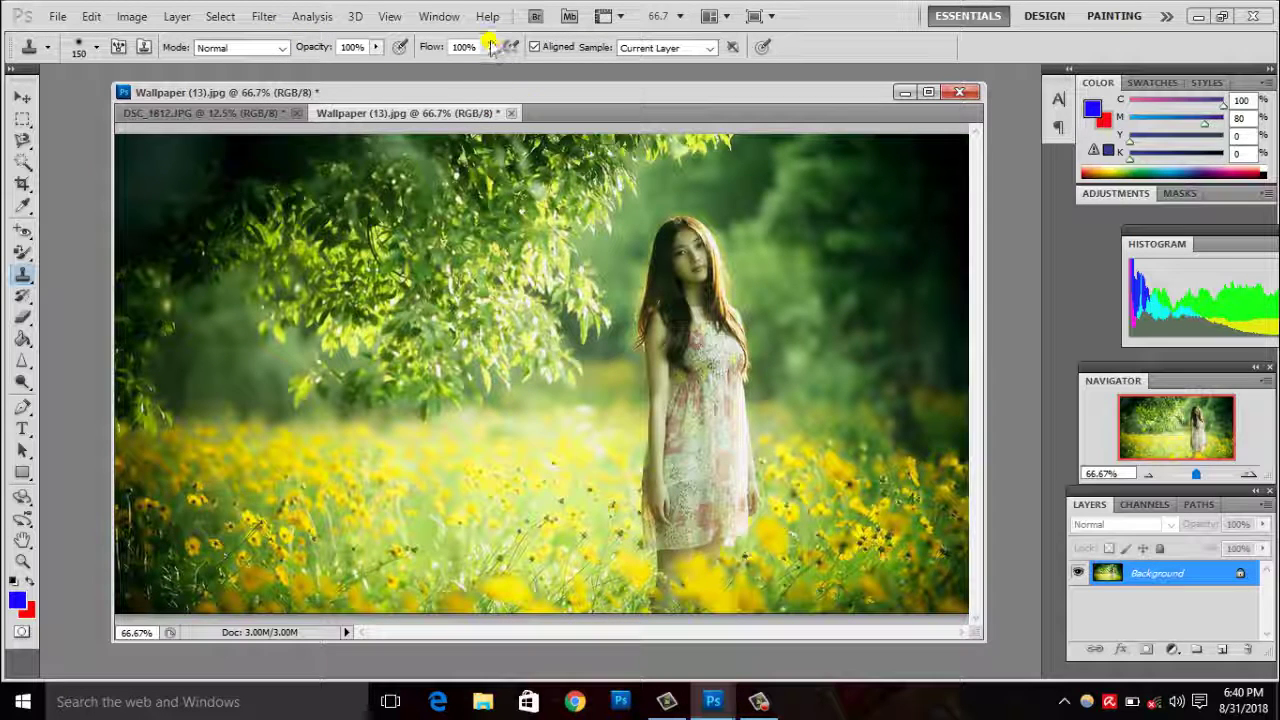
# - Set Clone Stamp opacity to 54%, paint a translucent face over the foliage, then undo it
pyautogui.click(490, 47)
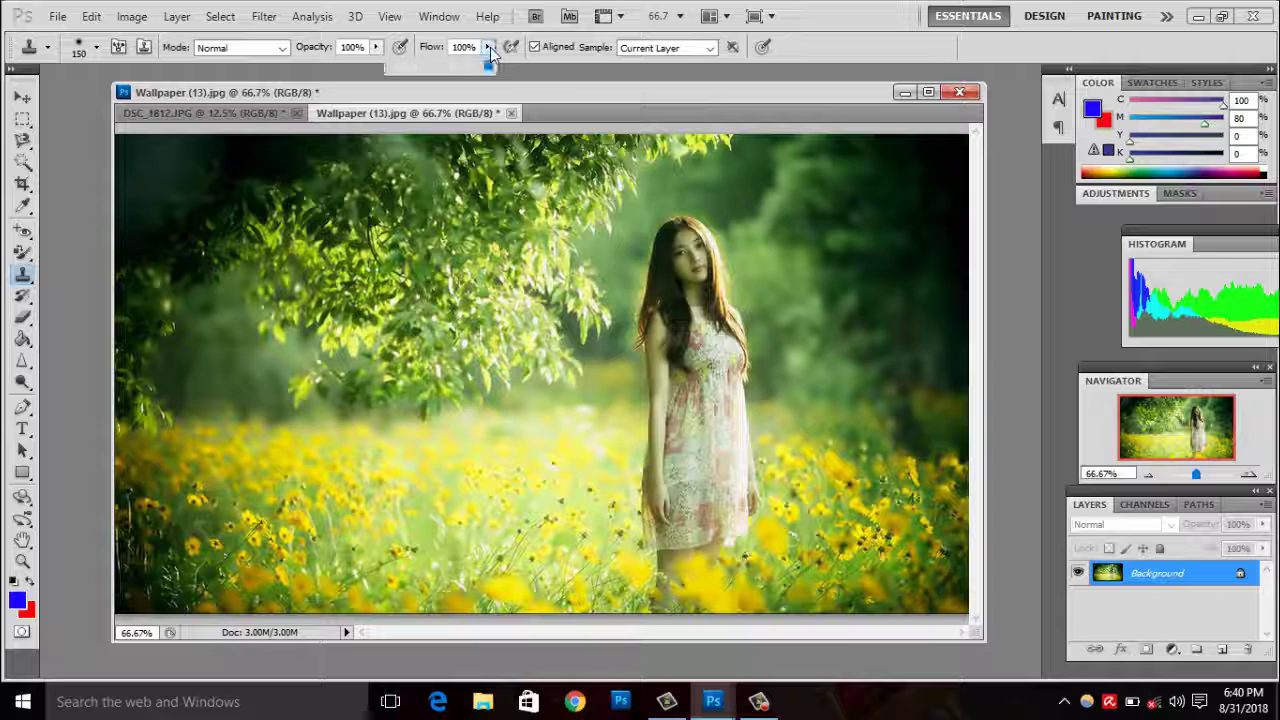
pyautogui.click(375, 48)
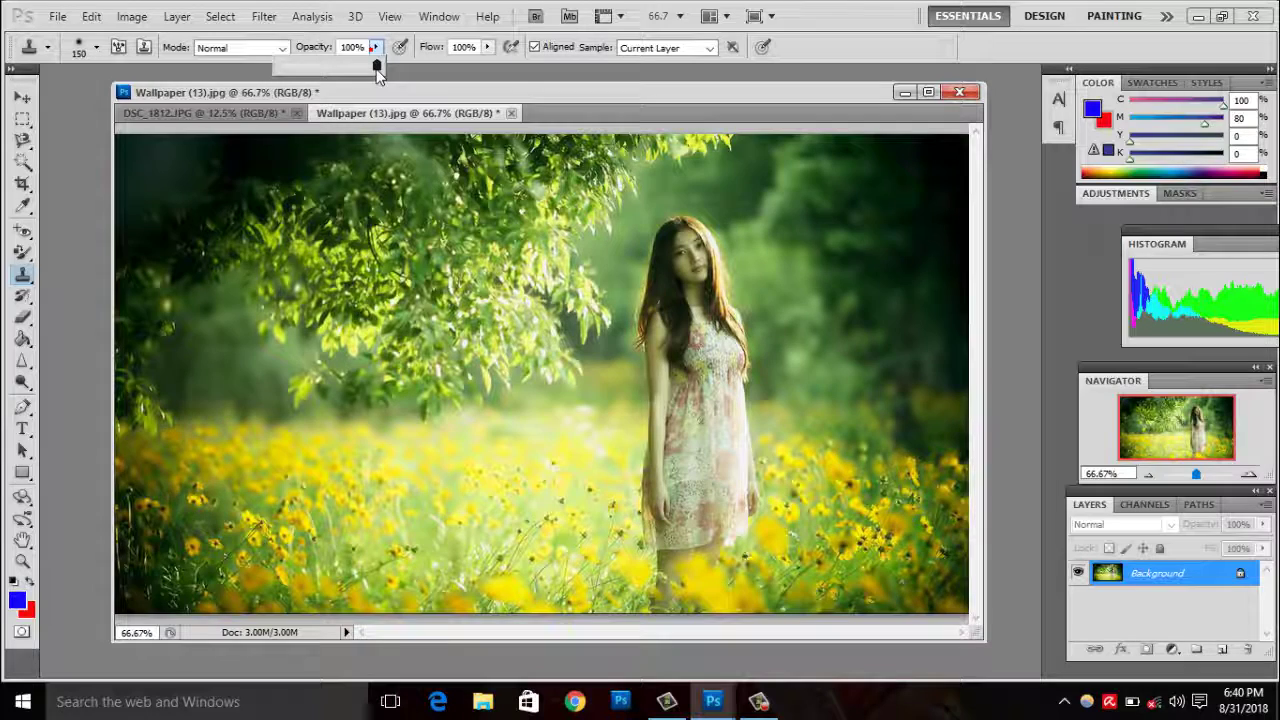
pyautogui.moveTo(376, 66); pyautogui.dragTo(330, 66)
pyautogui.moveTo(400, 380)
pyautogui.mouseDown()
pyautogui.moveTo(327, 363)
pyautogui.moveTo(300, 508)
pyautogui.moveTo(557, 508)
pyautogui.moveTo(471, 600)
pyautogui.moveTo(101, 332)
pyautogui.moveTo(295, 552)
pyautogui.moveTo(409, 400)
pyautogui.moveTo(229, 314)
pyautogui.moveTo(170, 352)
pyautogui.moveTo(700, 500)
pyautogui.moveTo(251, 500)
pyautogui.moveTo(462, 530)
pyautogui.mouseUp()
pyautogui.moveTo(370, 565); pyautogui.dragTo(370, 582)
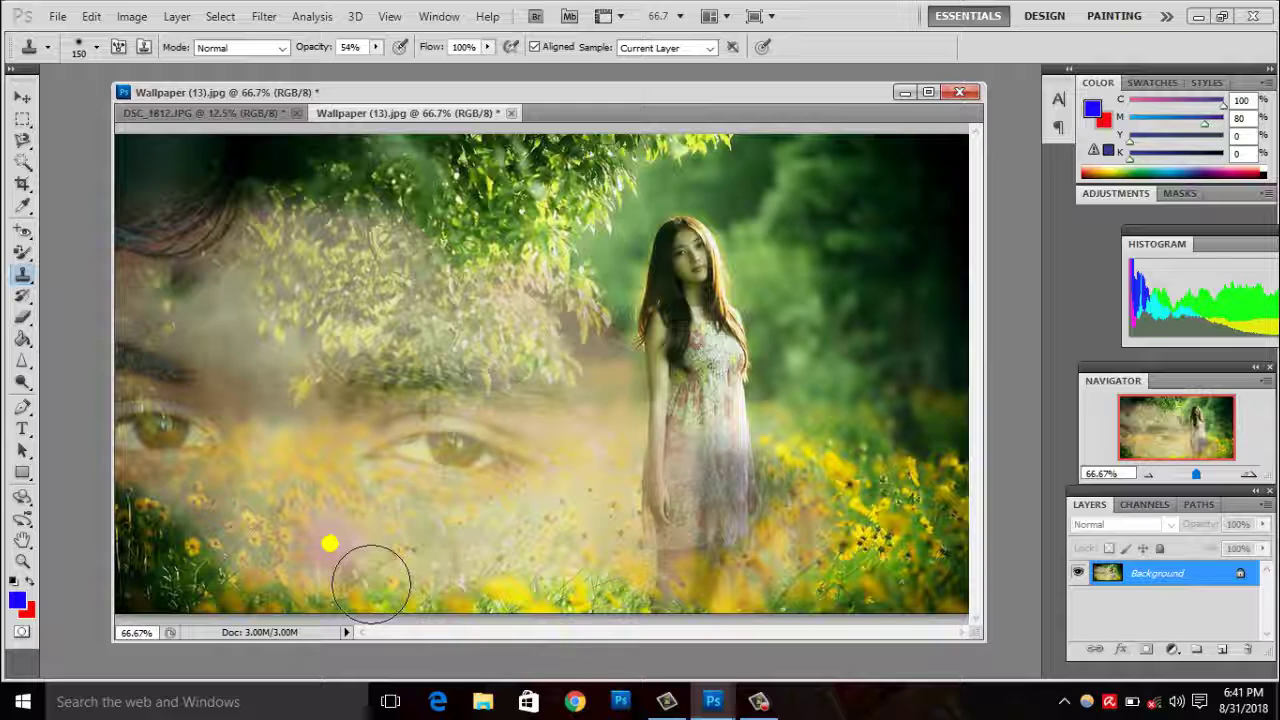
pyautogui.press('F12')
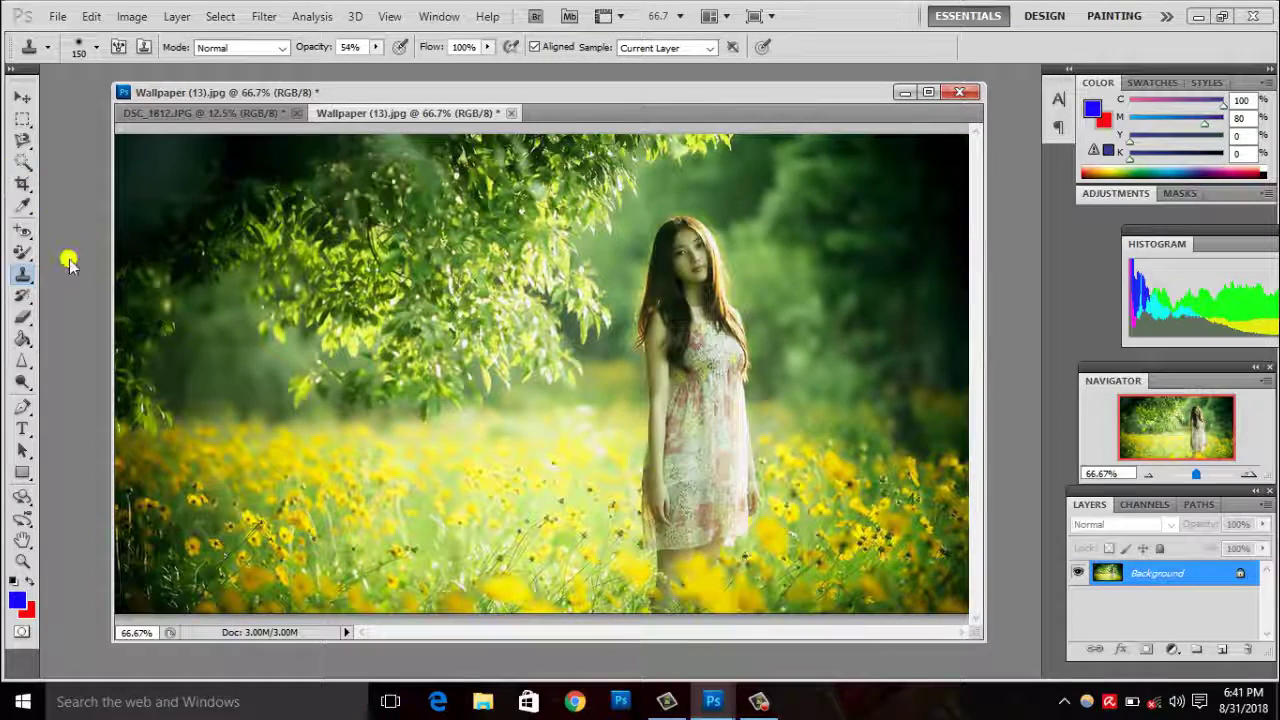
# - Sample the girl and paint her translucent copy over the left foliage and flowers
pyautogui.click(24, 272)
pyautogui.click(85, 266)
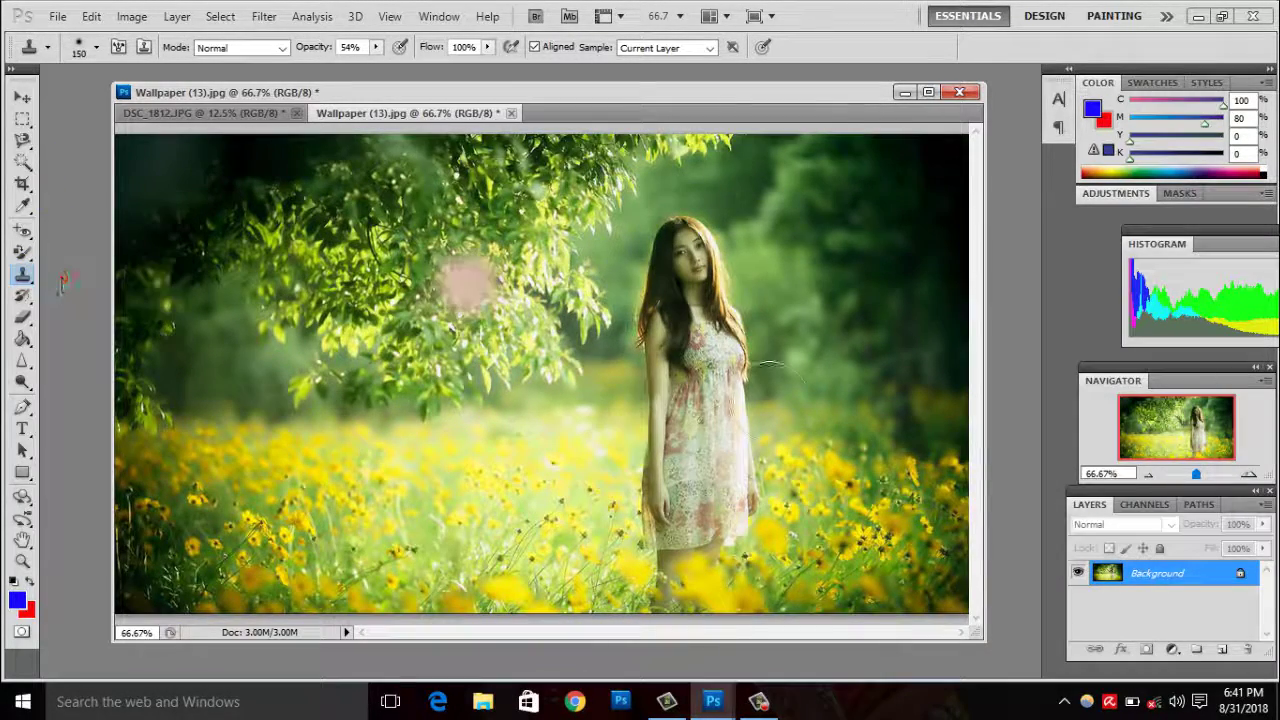
pyautogui.click(768, 400)
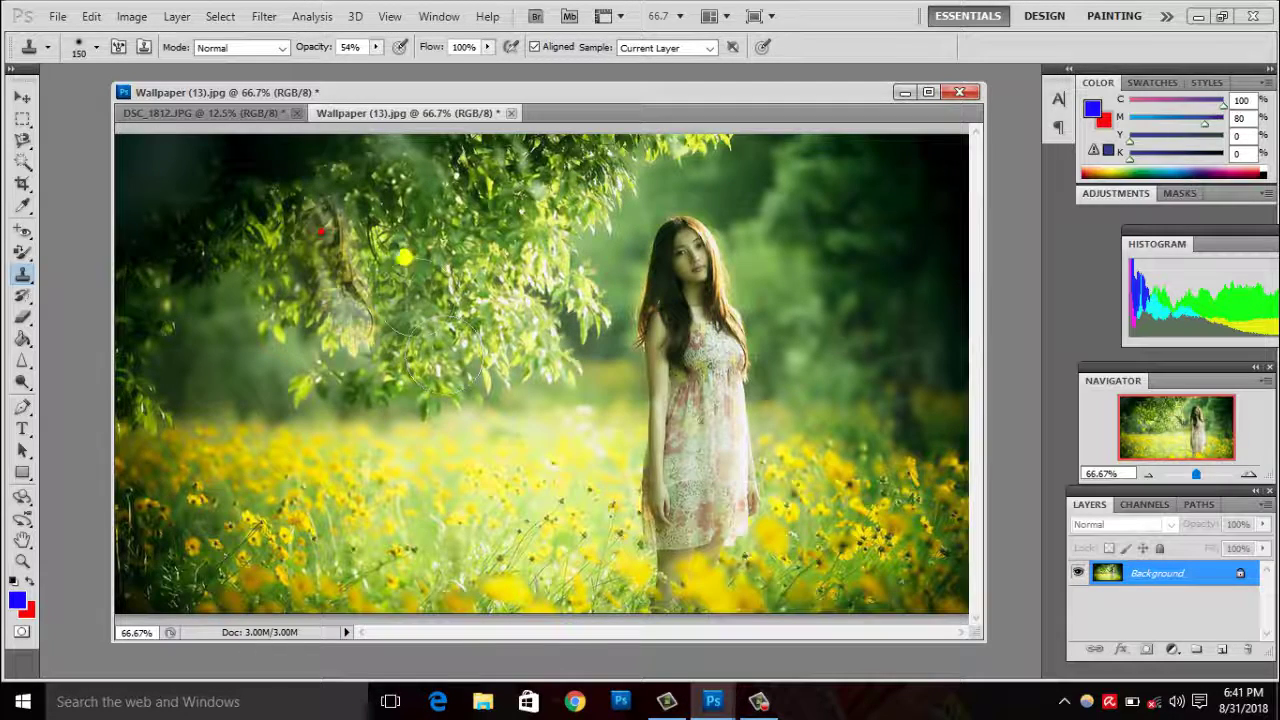
pyautogui.moveTo(403, 258)
pyautogui.mouseDown()
pyautogui.moveTo(294, 271)
pyautogui.moveTo(329, 371)
pyautogui.moveTo(277, 435)
pyautogui.mouseUp()
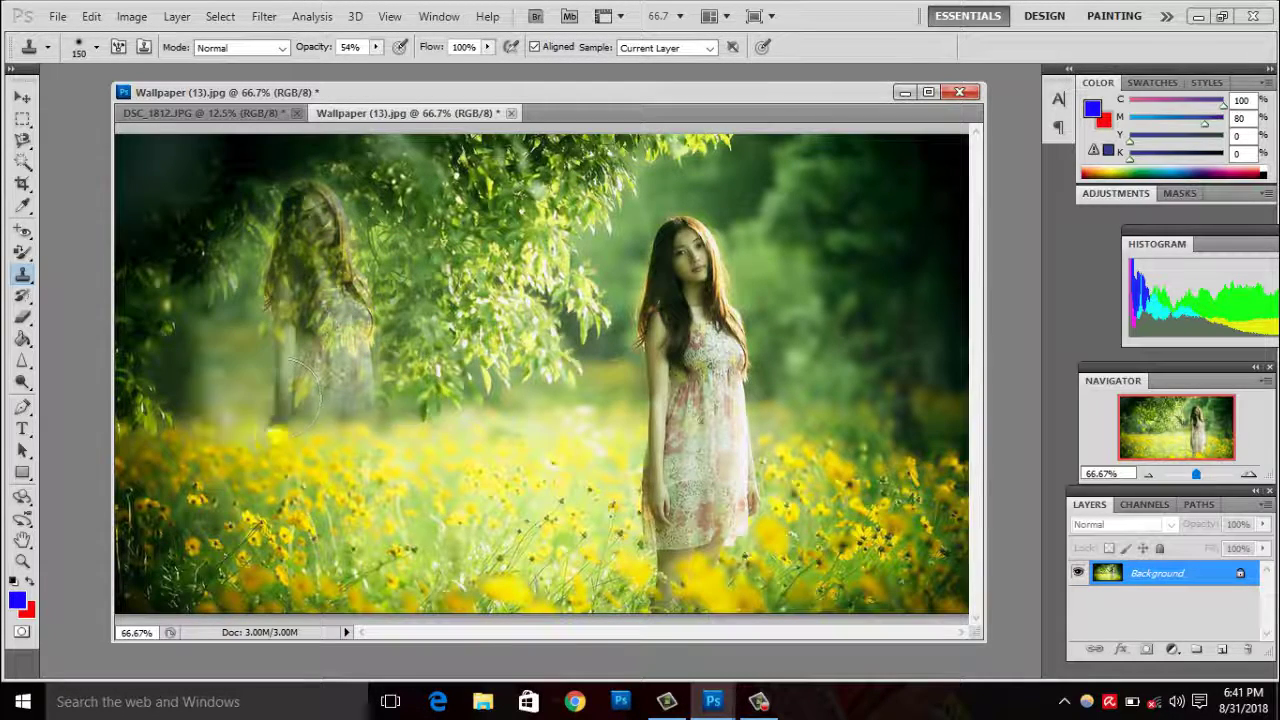
pyautogui.moveTo(301, 393); pyautogui.dragTo(270, 530)
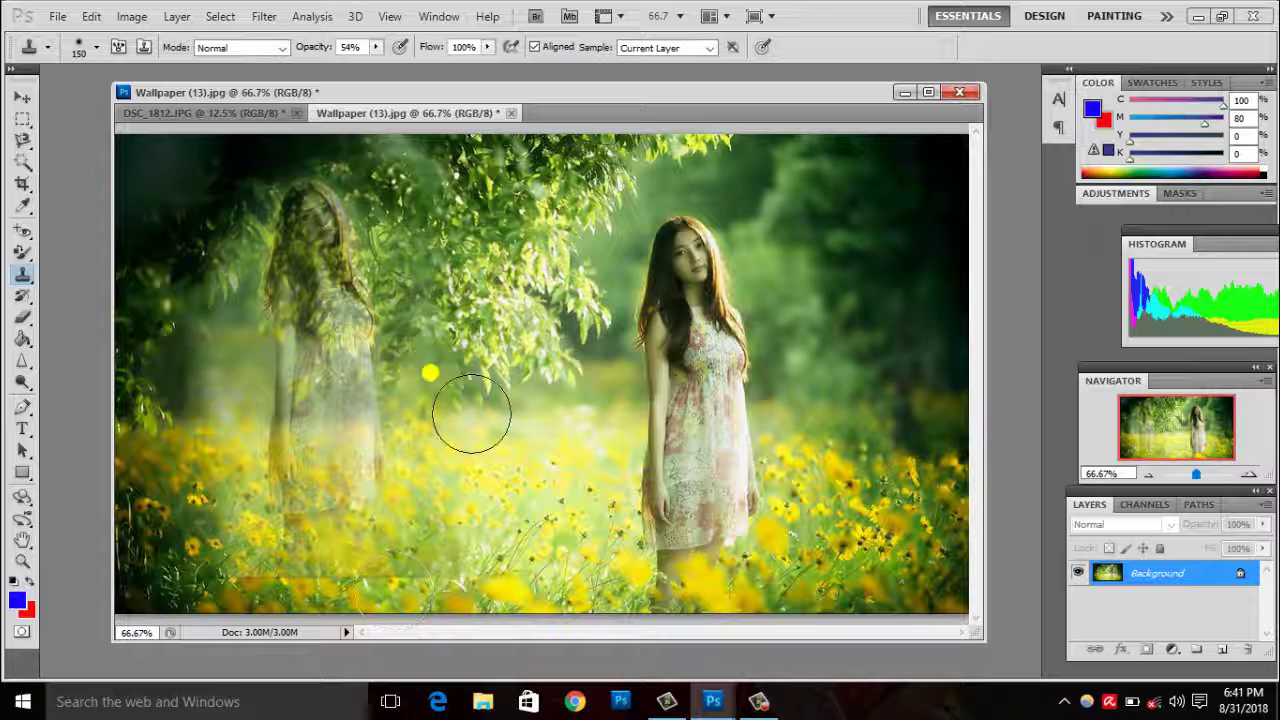
# - Clone foliage over the middle and upper centre, undoing the dark central strip
pyautogui.moveTo(471, 413)
pyautogui.mouseDown()
pyautogui.moveTo(500, 414)
pyautogui.moveTo(470, 320)
pyautogui.moveTo(500, 250)
pyautogui.moveTo(555, 410)
pyautogui.moveTo(470, 330)
pyautogui.moveTo(530, 270)
pyautogui.moveTo(452, 538)
pyautogui.mouseUp()
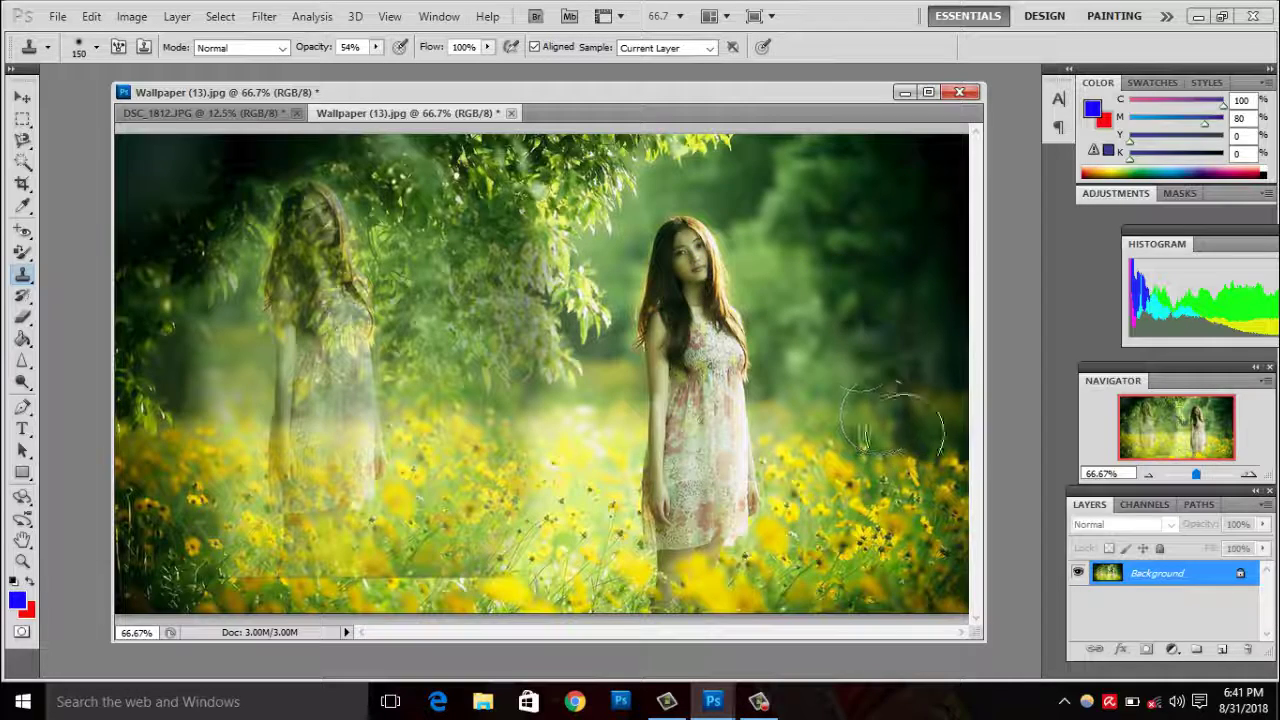
pyautogui.moveTo(600, 271)
pyautogui.mouseDown()
pyautogui.moveTo(549, 200)
pyautogui.moveTo(575, 200)
pyautogui.moveTo(520, 470)
pyautogui.moveTo(531, 608)
pyautogui.mouseUp()
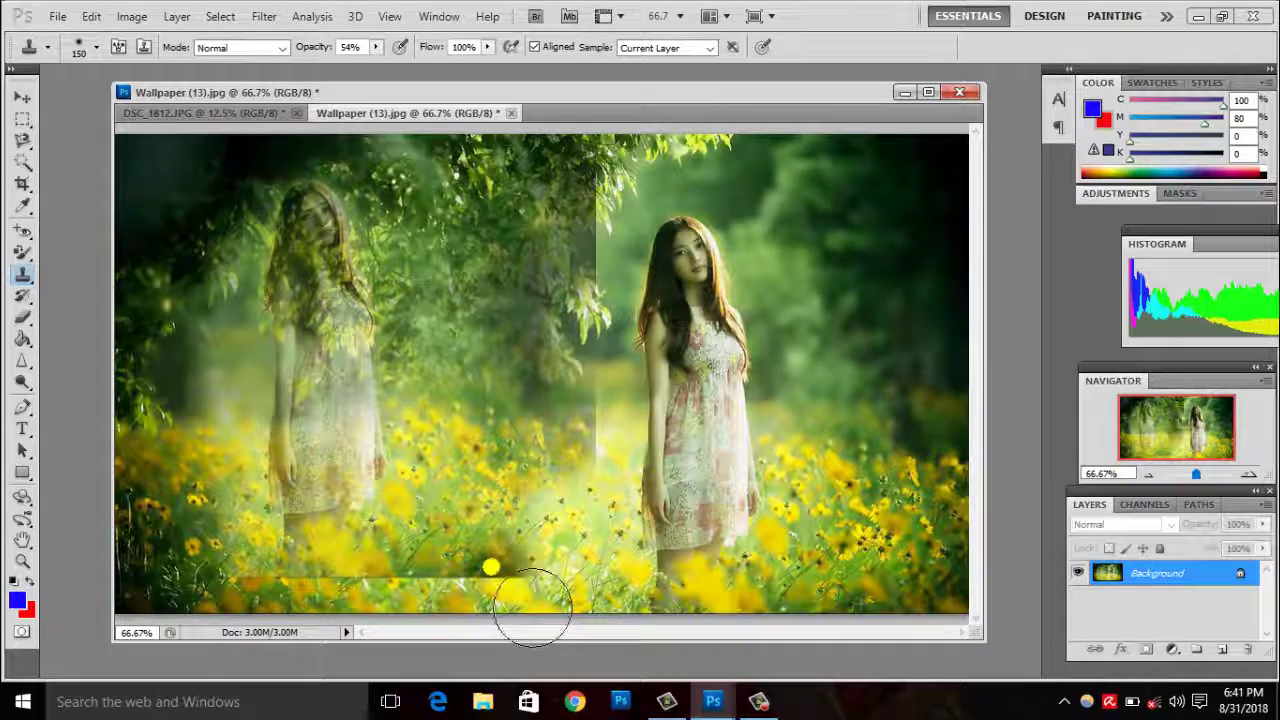
pyautogui.hotkey('ctrl', 'alt', 'z')
pyautogui.hotkey('ctrl', 'alt', 'z')
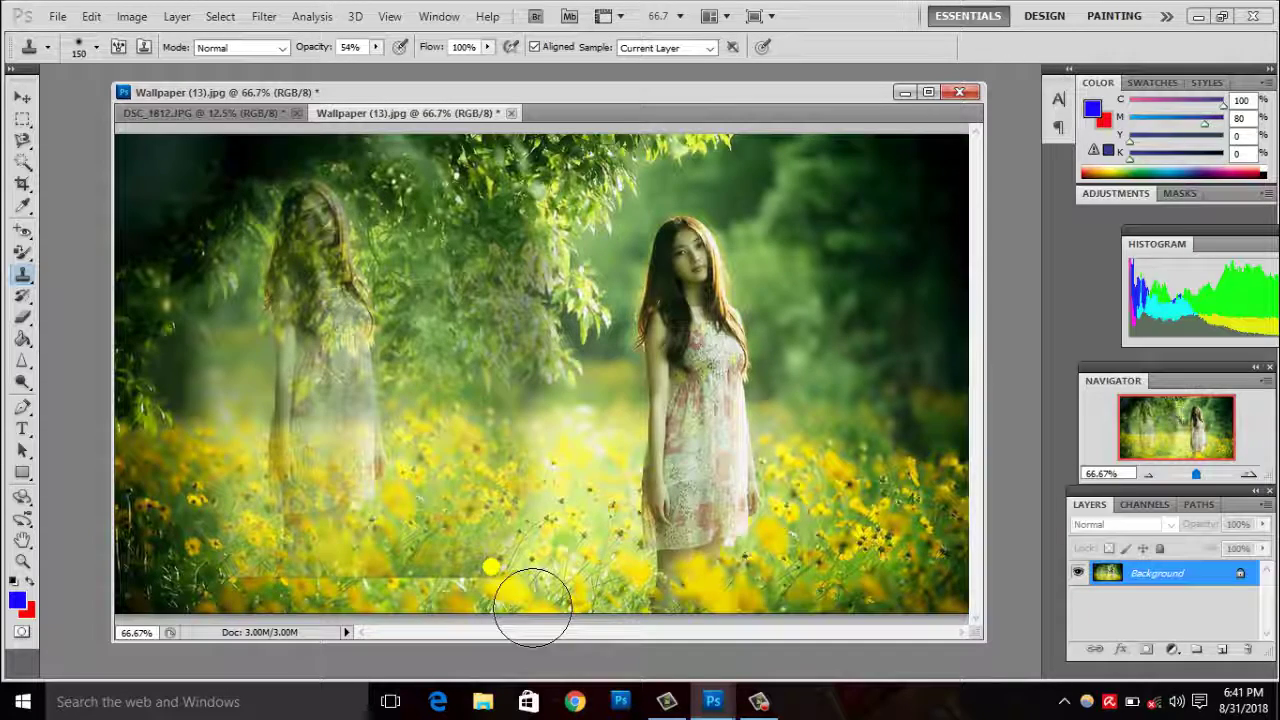
# - Raise clone opacity to 94%, paint over the ghost girl, then undo the left-side clones
pyautogui.click(377, 47)
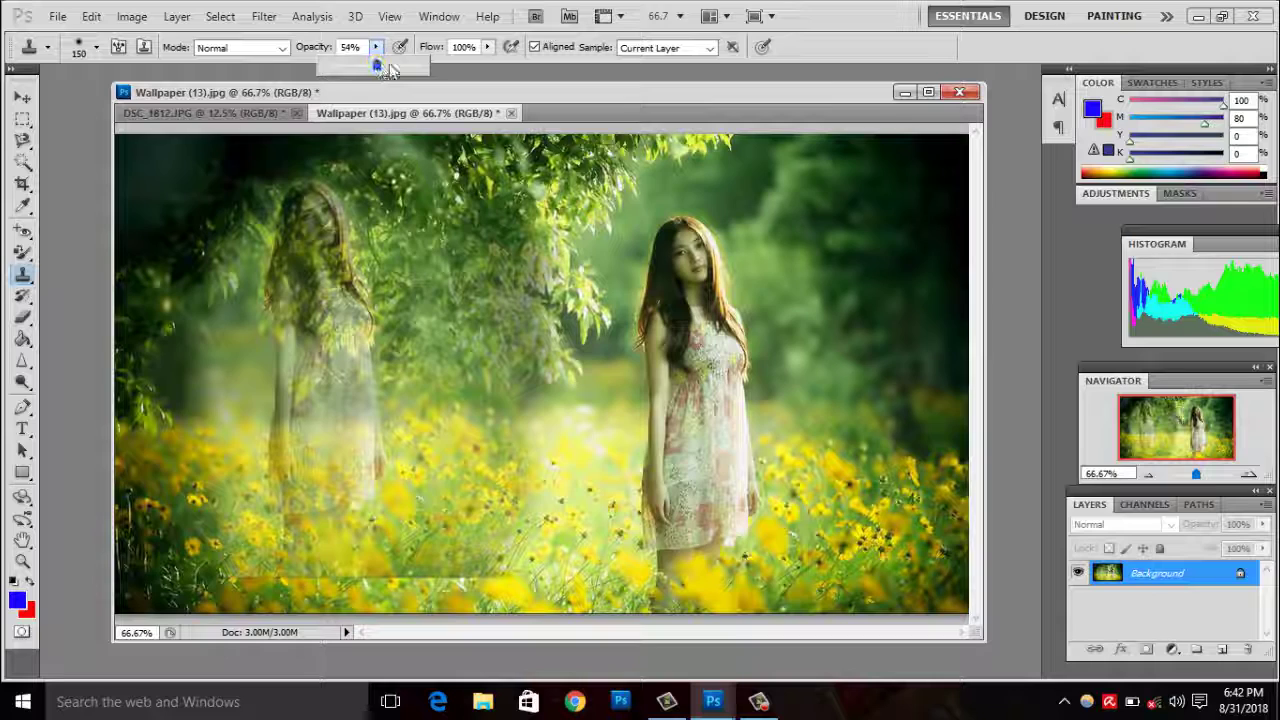
pyautogui.moveTo(416, 72); pyautogui.dragTo(423, 72)
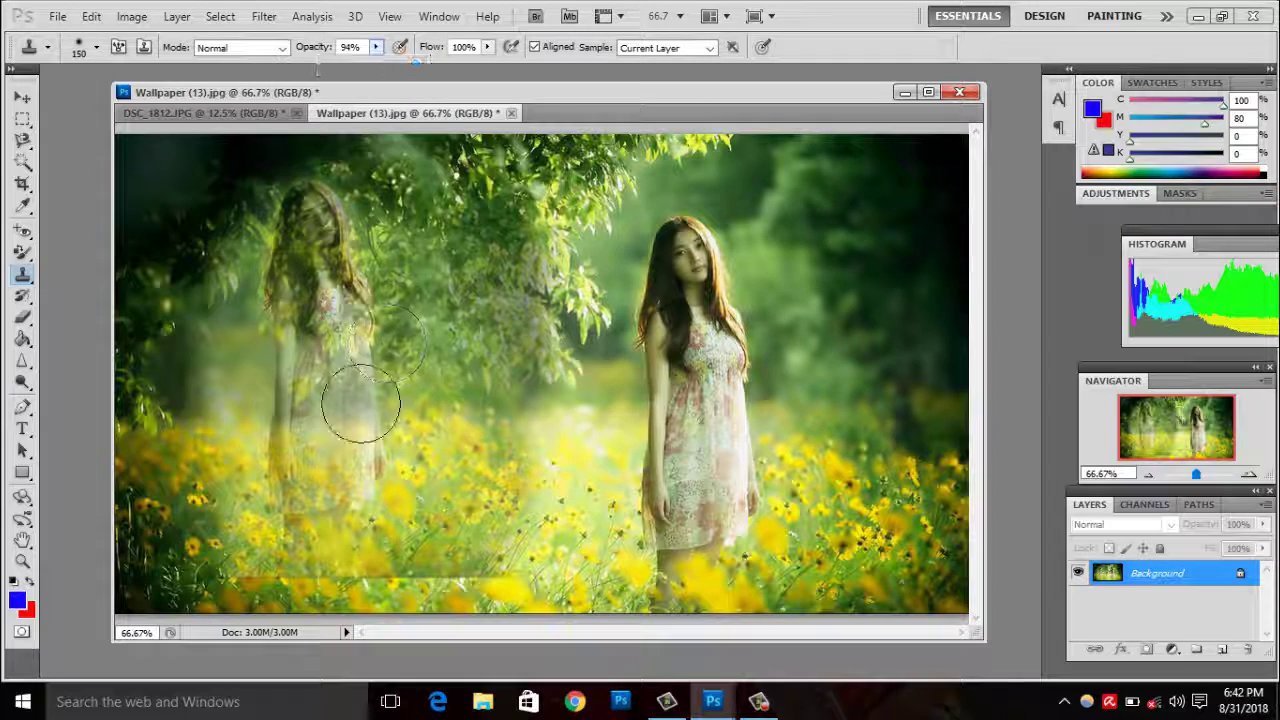
pyautogui.moveTo(330, 340)
pyautogui.mouseDown()
pyautogui.moveTo(297, 211)
pyautogui.moveTo(370, 240)
pyautogui.moveTo(350, 368)
pyautogui.mouseUp()
pyautogui.moveTo(395, 408)
pyautogui.mouseDown()
pyautogui.moveTo(350, 540)
pyautogui.moveTo(200, 420)
pyautogui.moveTo(180, 450)
pyautogui.moveTo(280, 215)
pyautogui.moveTo(457, 314)
pyautogui.moveTo(337, 337)
pyautogui.moveTo(229, 471)
pyautogui.moveTo(304, 300)
pyautogui.moveTo(580, 214)
pyautogui.moveTo(629, 586)
pyautogui.moveTo(560, 600)
pyautogui.mouseUp()
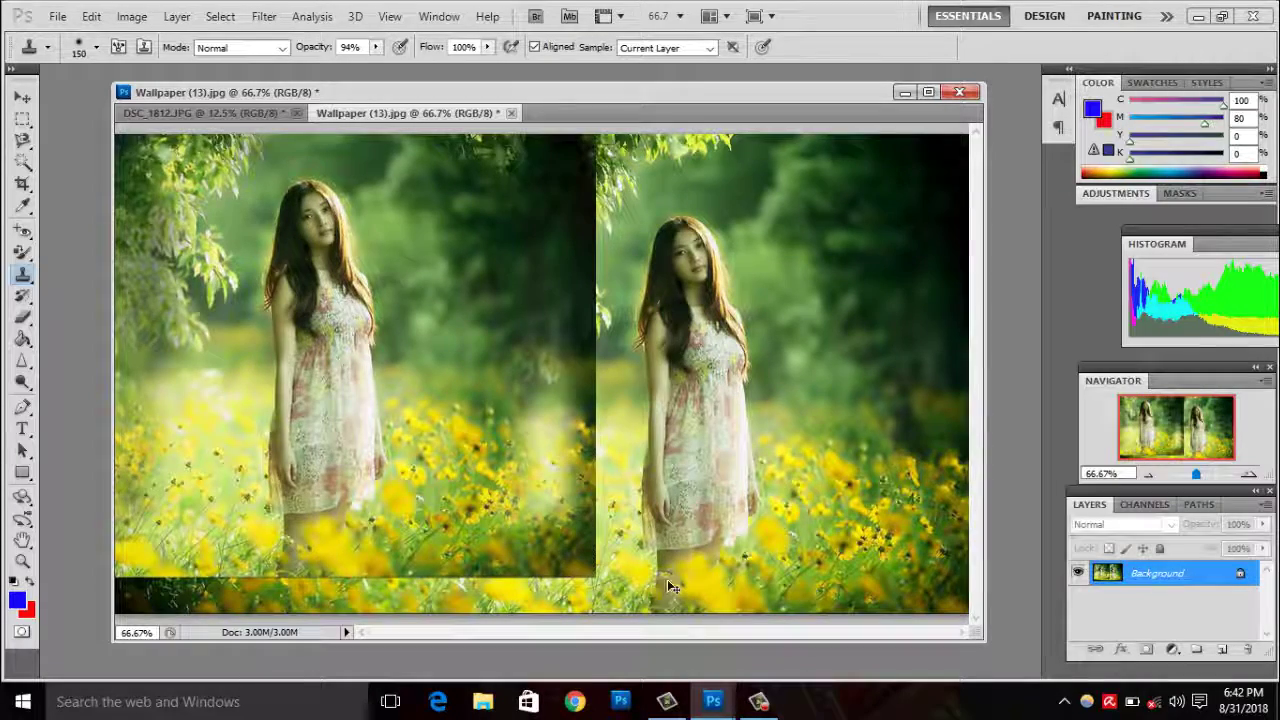
pyautogui.hotkey('ctrl', 'z')
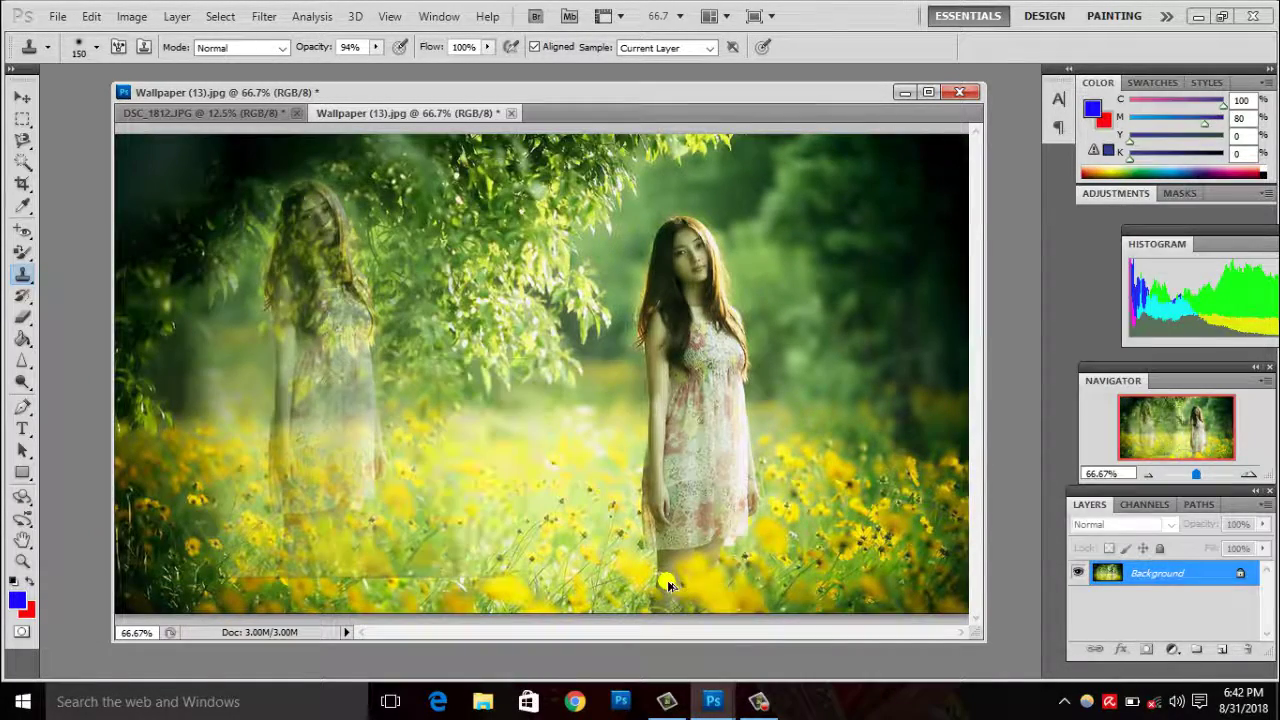
pyautogui.hotkey('ctrl', 'z')
# - Undo a foliage patch, re-sample the girl, and stamp her head top-right
pyautogui.moveTo(329, 171)
pyautogui.mouseDown()
pyautogui.moveTo(298, 327)
pyautogui.moveTo(303, 211)
pyautogui.moveTo(376, 236)
pyautogui.mouseUp()
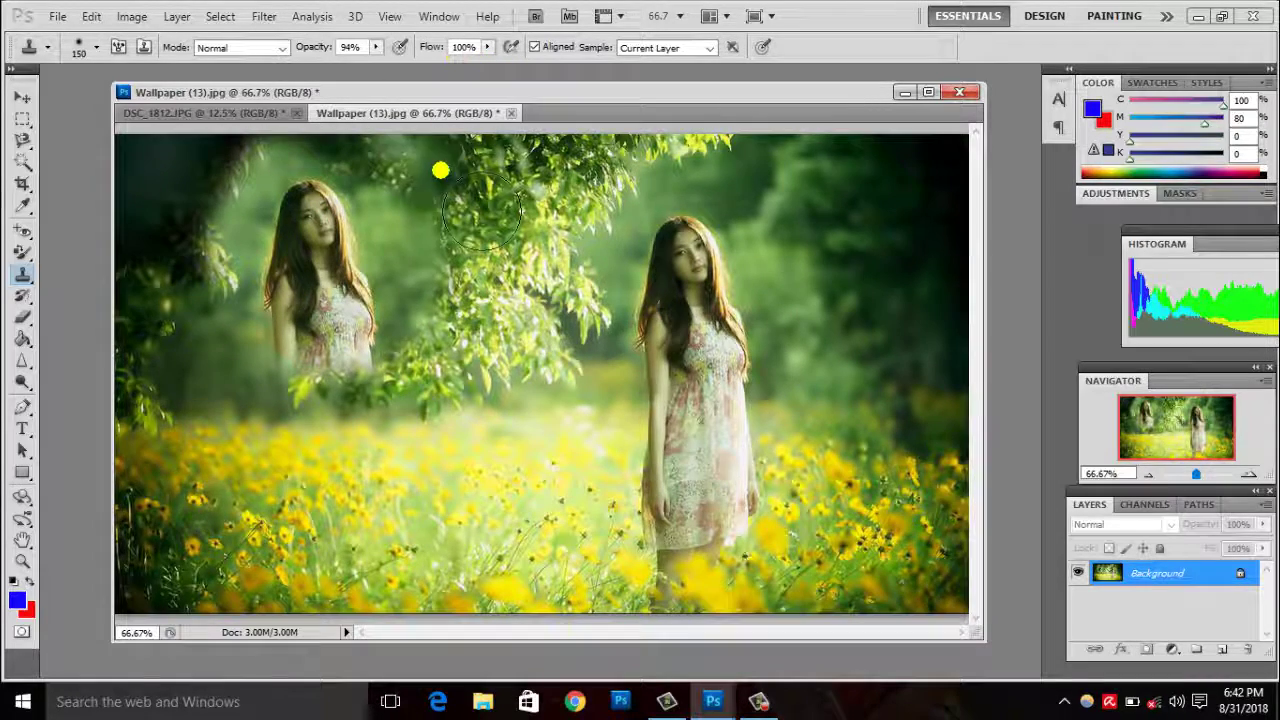
pyautogui.keyDown('alt'); pyautogui.click(812, 202); pyautogui.keyUp('alt')
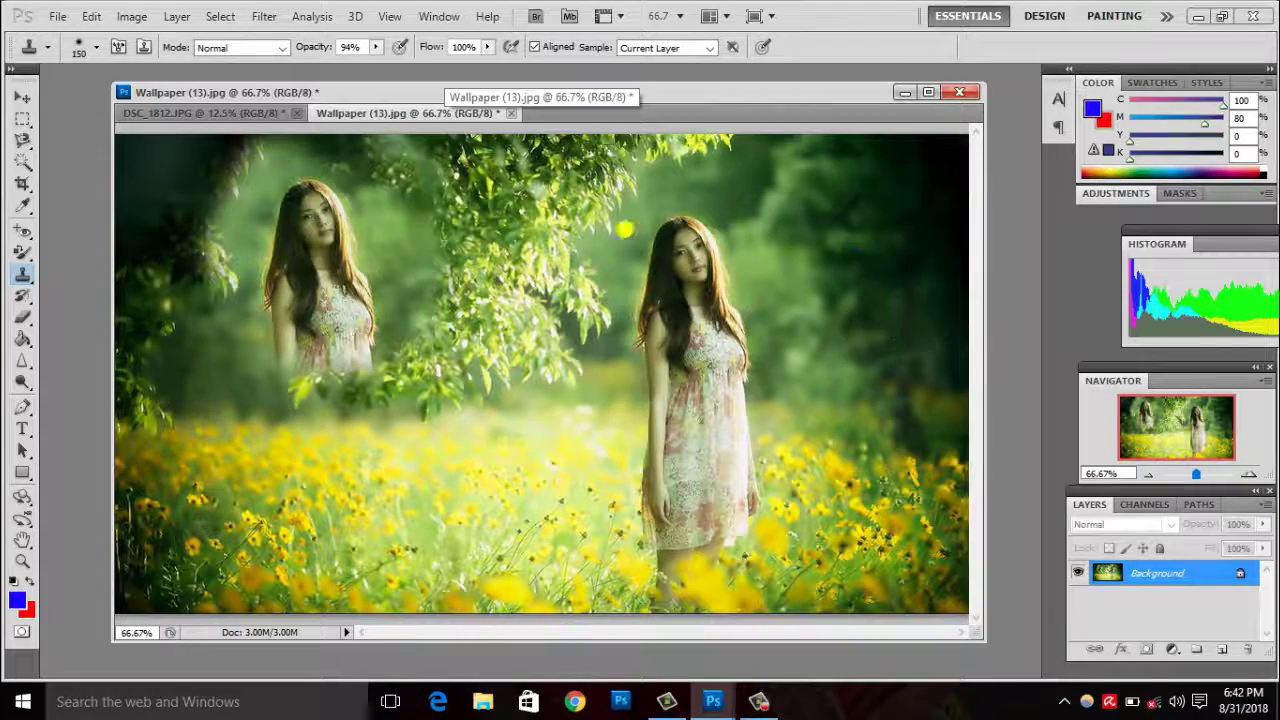
pyautogui.hotkey('ctrl', 'z')
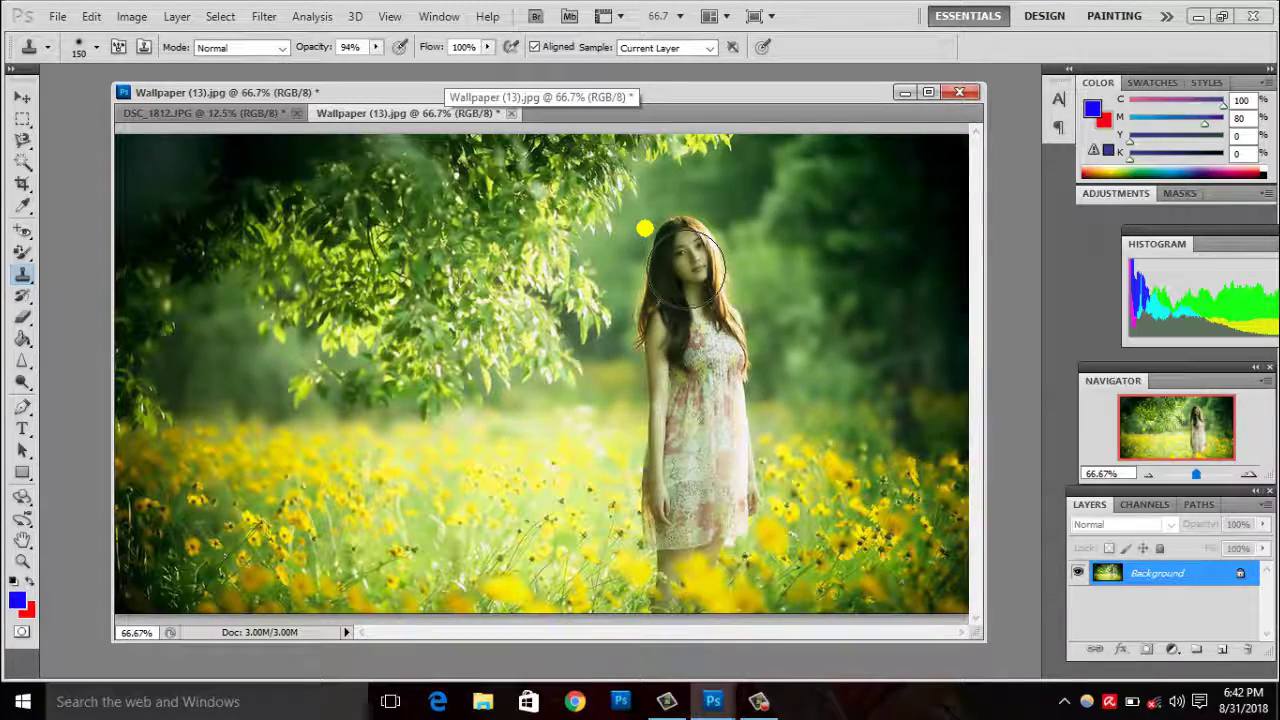
pyautogui.moveTo(880, 250); pyautogui.dragTo(934, 300)
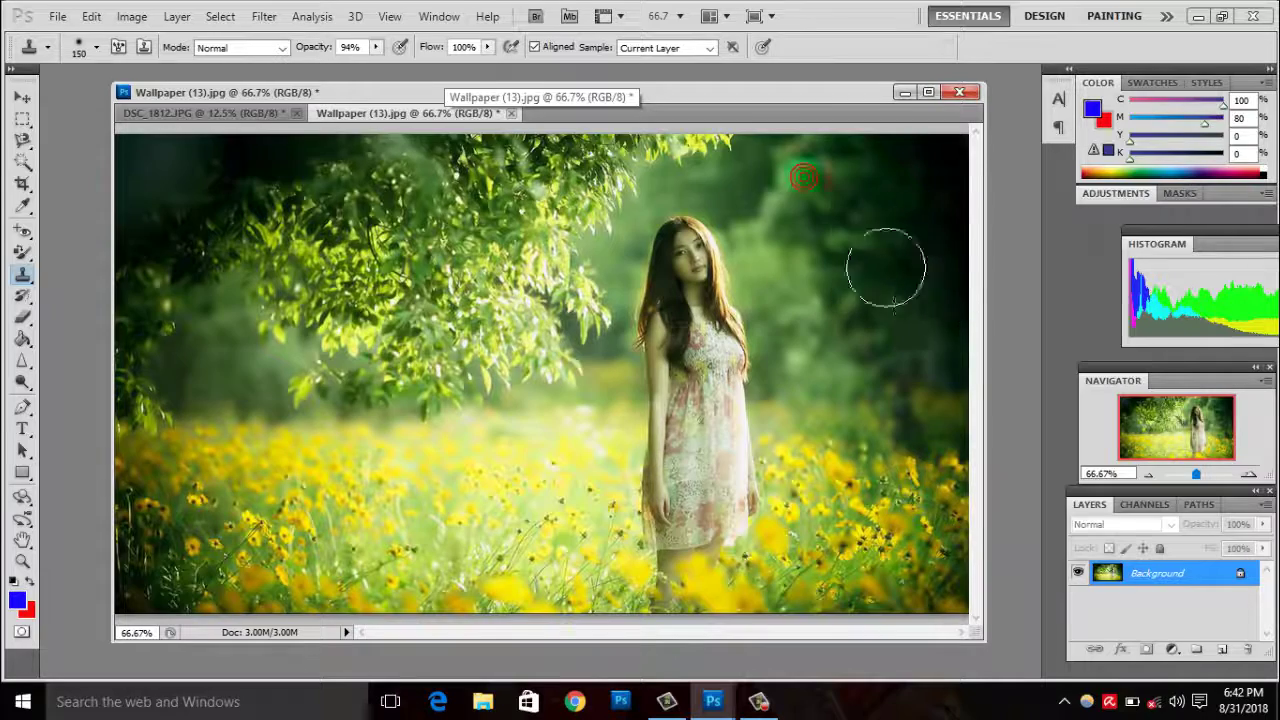
pyautogui.moveTo(735, 320); pyautogui.dragTo(763, 318)
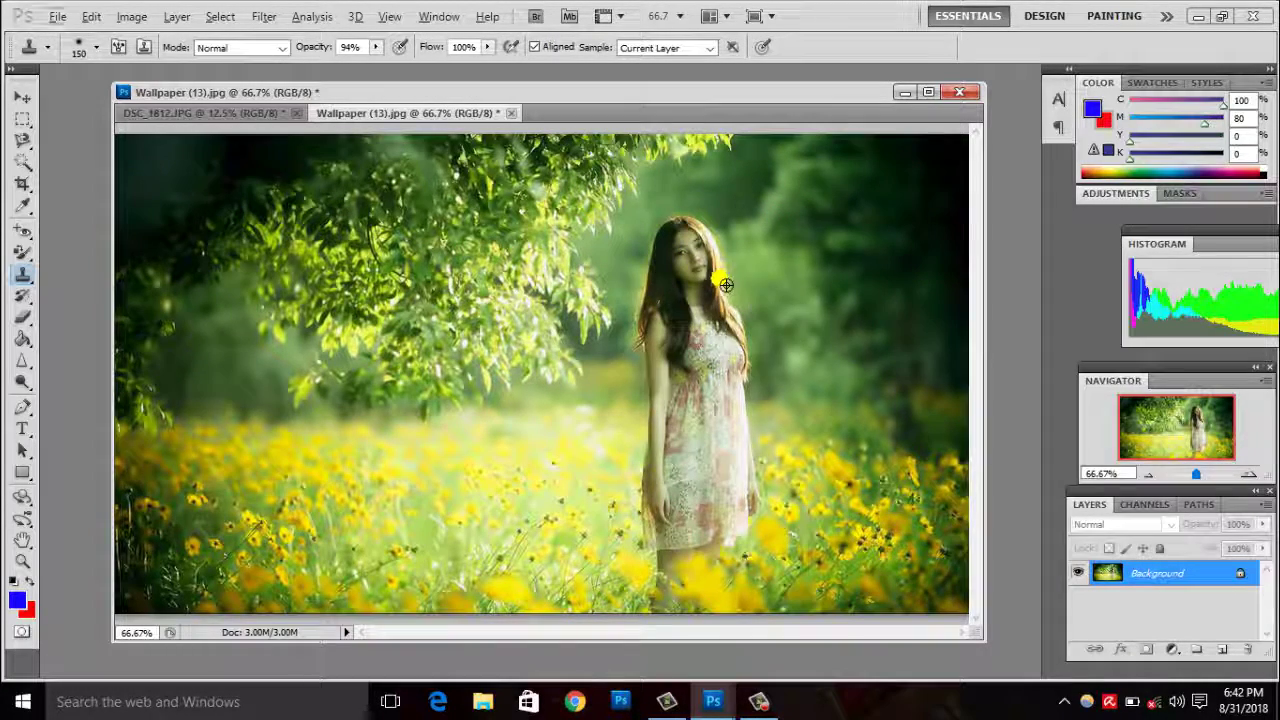
pyautogui.moveTo(908, 188); pyautogui.dragTo(938, 230)
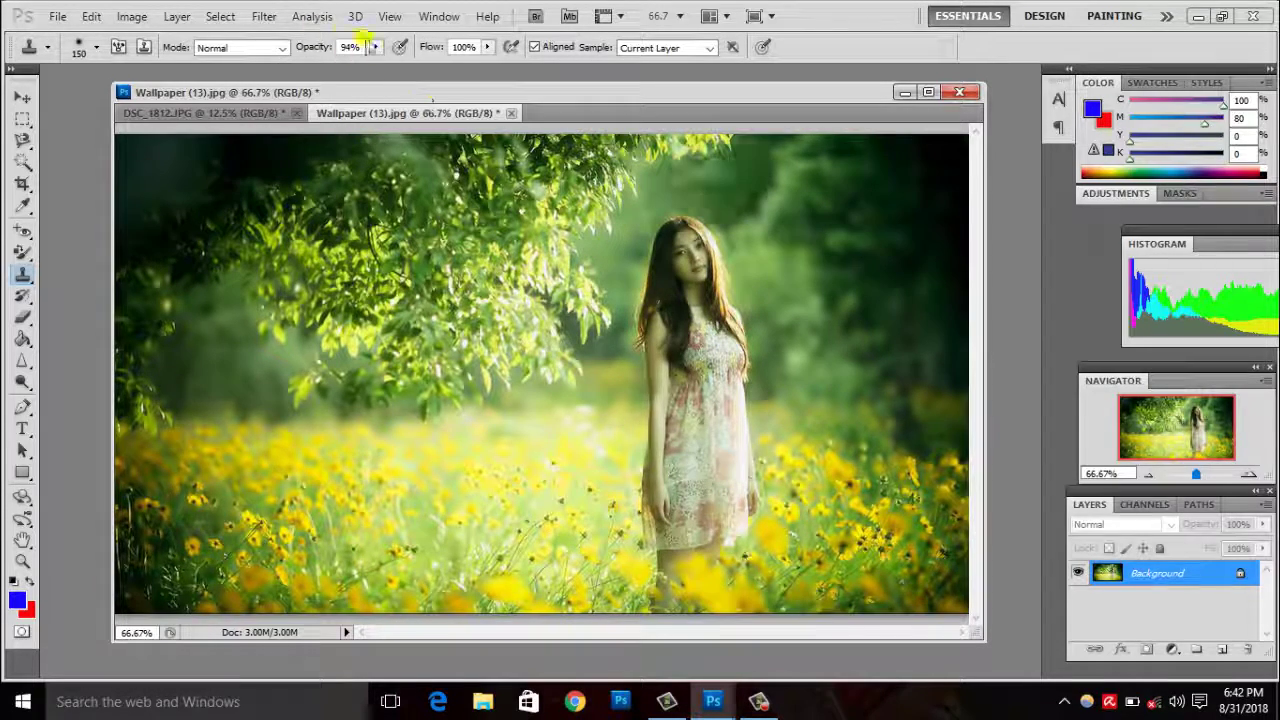
# - At 63% opacity, stamp a faint ghost girl into the top-right foliage
pyautogui.click(376, 47)
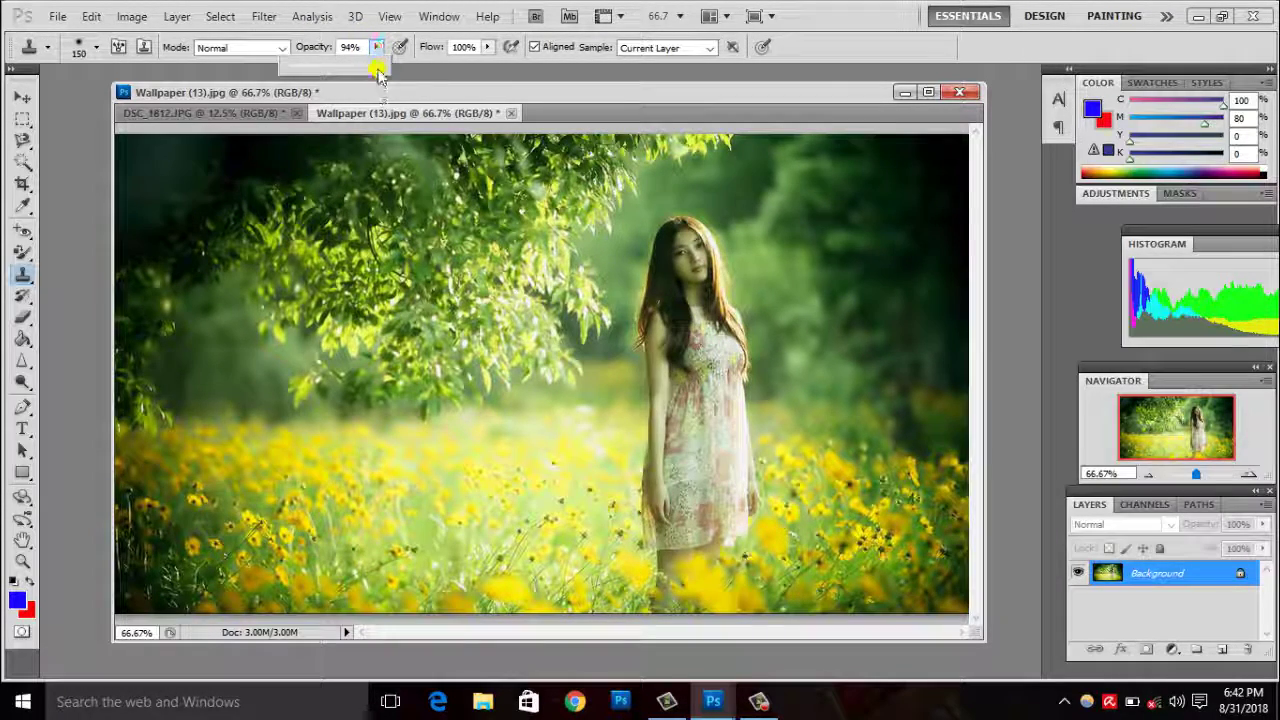
pyautogui.moveTo(348, 65); pyautogui.dragTo(343, 65)
pyautogui.moveTo(886, 194)
pyautogui.mouseDown()
pyautogui.moveTo(896, 306)
pyautogui.moveTo(878, 360)
pyautogui.mouseUp()
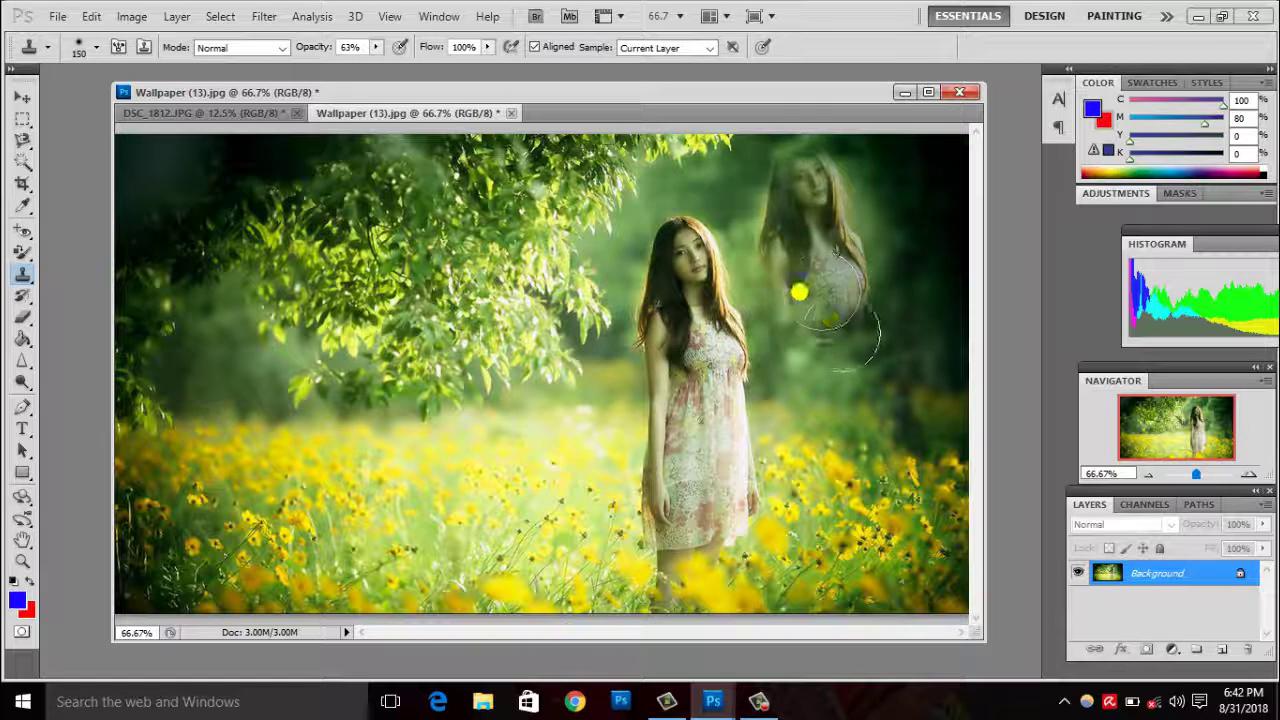
pyautogui.moveTo(877, 347)
pyautogui.mouseDown()
pyautogui.moveTo(909, 223)
pyautogui.moveTo(852, 217)
pyautogui.moveTo(966, 222)
pyautogui.moveTo(930, 195)
pyautogui.mouseUp()
pyautogui.moveTo(470, 375)
pyautogui.mouseDown()
pyautogui.moveTo(494, 437)
pyautogui.moveTo(500, 357)
pyautogui.moveTo(386, 423)
pyautogui.moveTo(465, 250)
pyautogui.moveTo(279, 386)
pyautogui.moveTo(348, 406)
pyautogui.moveTo(290, 400)
pyautogui.moveTo(500, 371)
pyautogui.moveTo(491, 426)
pyautogui.mouseUp()
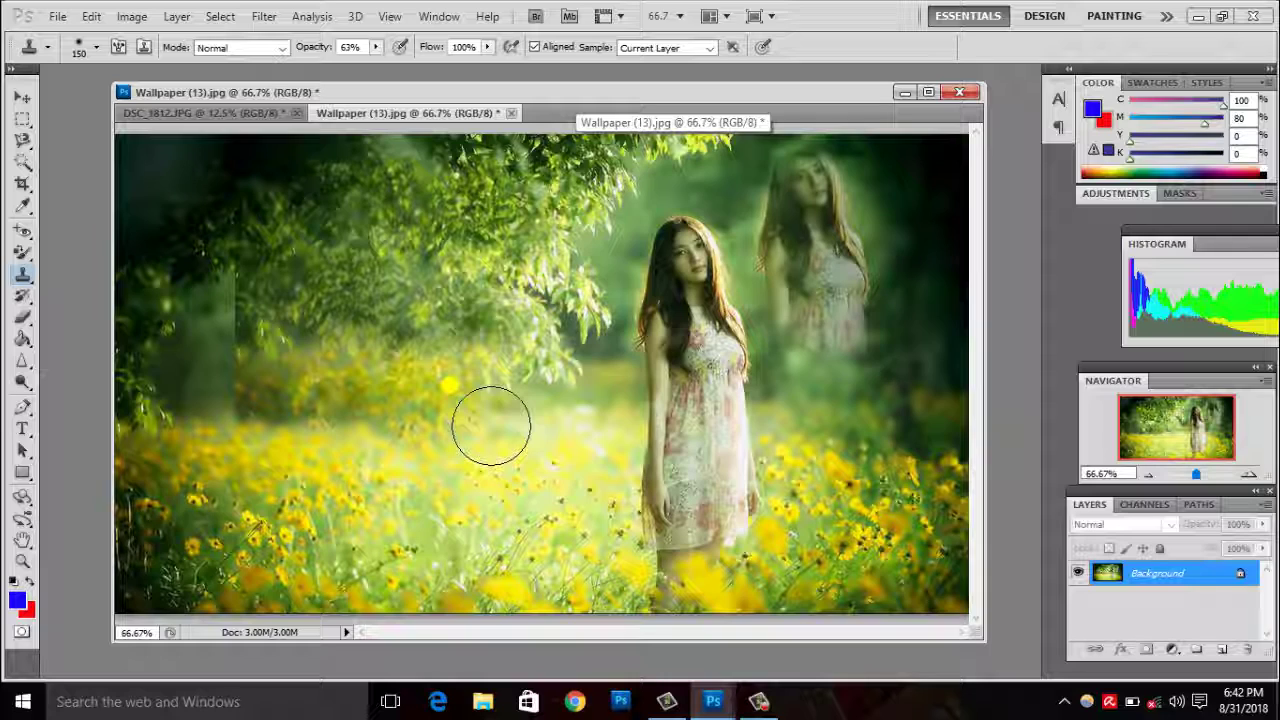
# - Undo the middle-meadow cloning and bring up the Open dialog
pyautogui.hotkey('ctrl', 'z')
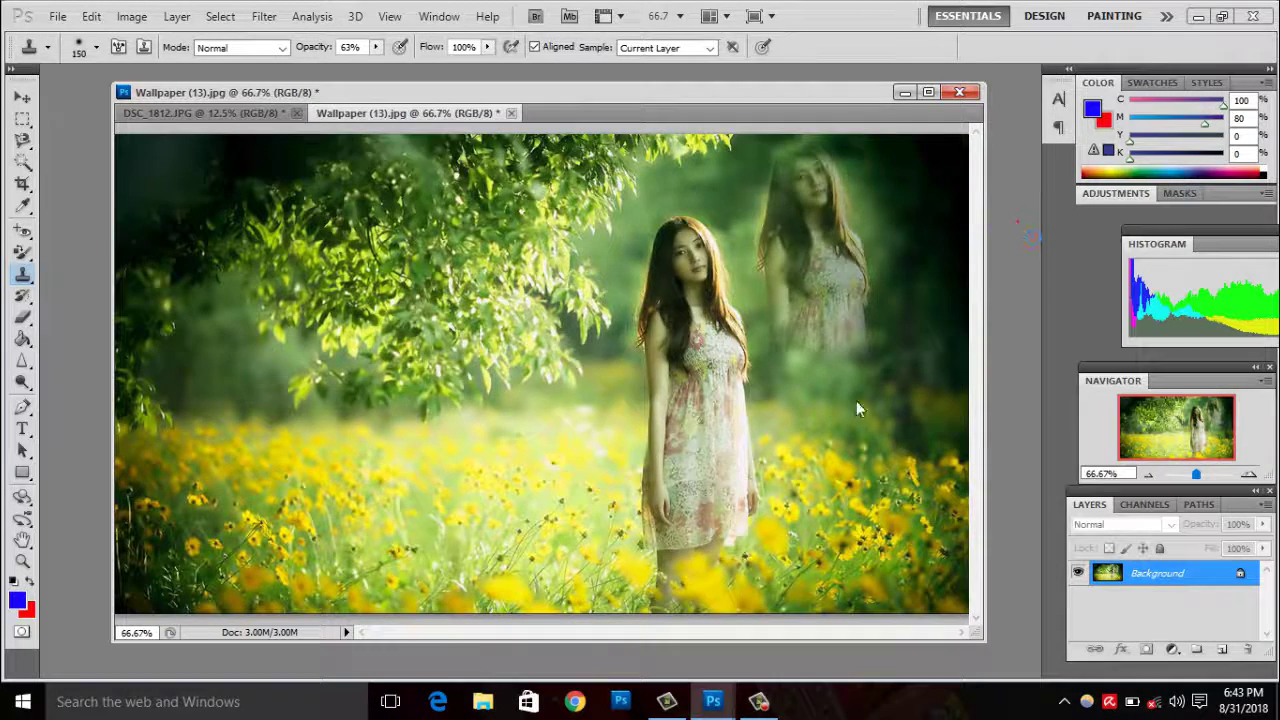
pyautogui.hotkey('ctrl', 'o')
pyautogui.moveTo(880, 130); pyautogui.dragTo(866, 272)
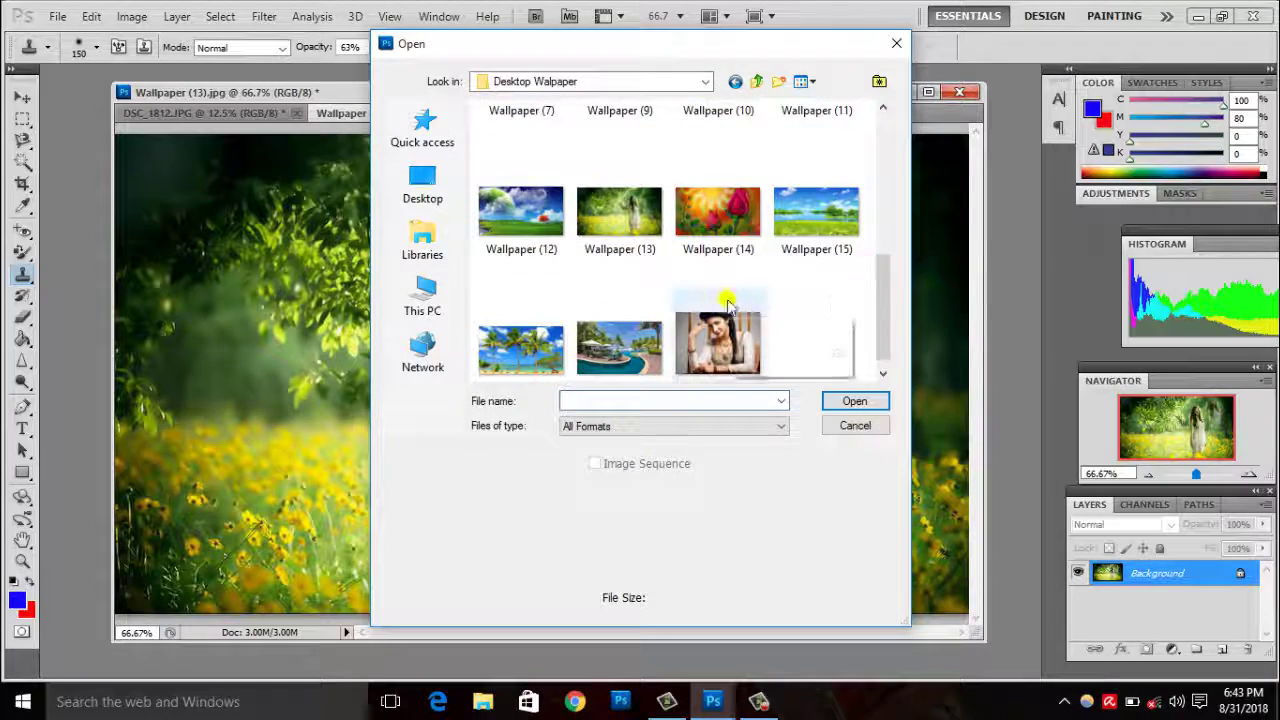
# - Open Wallpaper (18), sample its necklace, and test-clone it into the meadow, then undo
pyautogui.press('Escape')
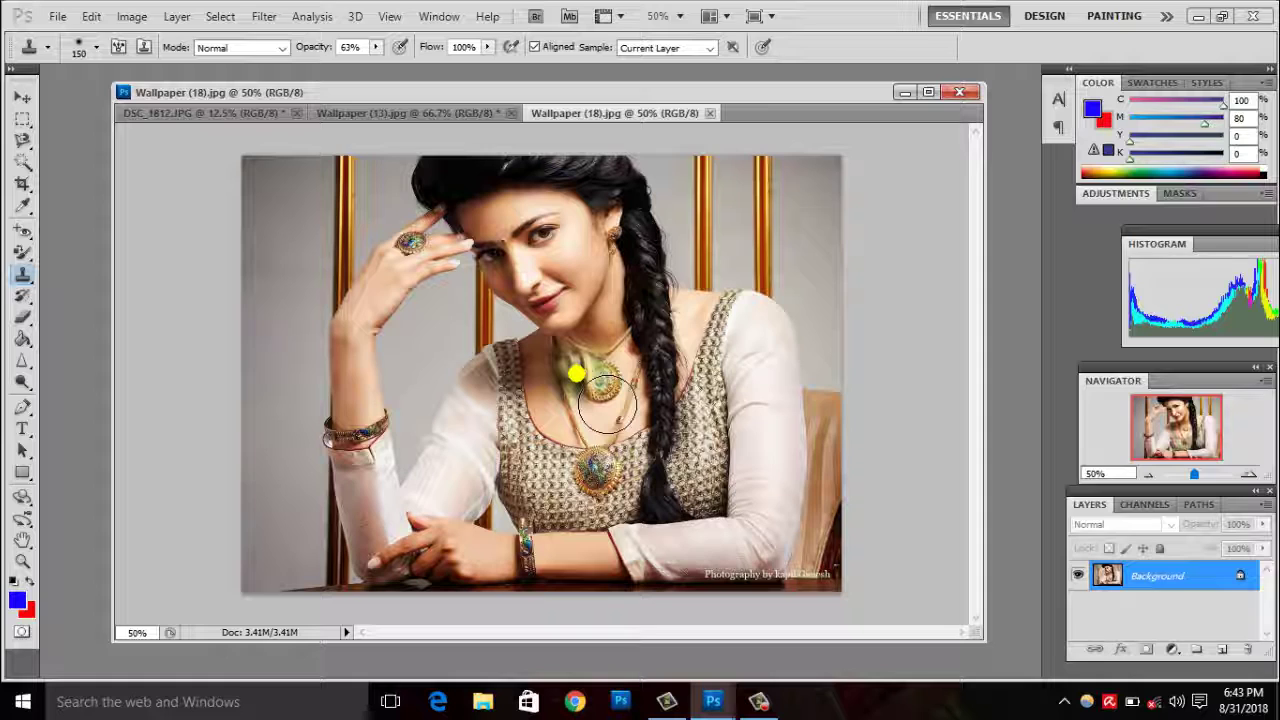
pyautogui.moveTo(606, 404); pyautogui.dragTo(601, 380)
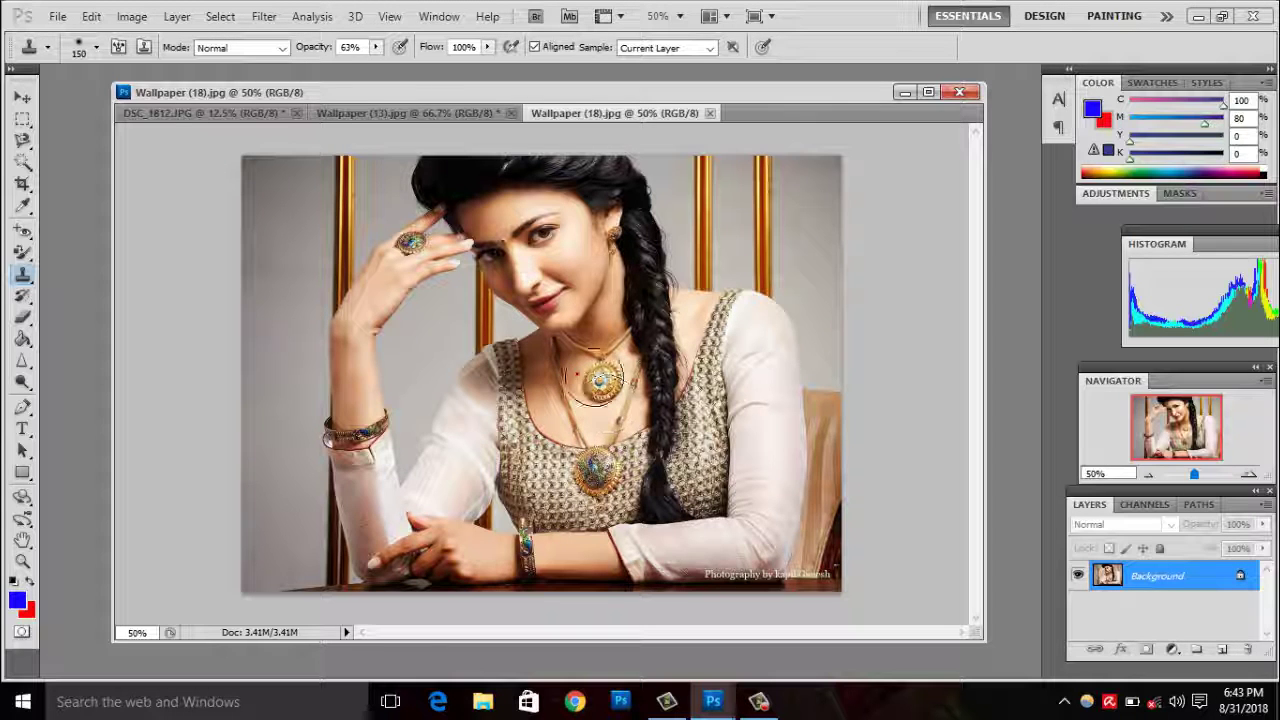
pyautogui.click(386, 110)
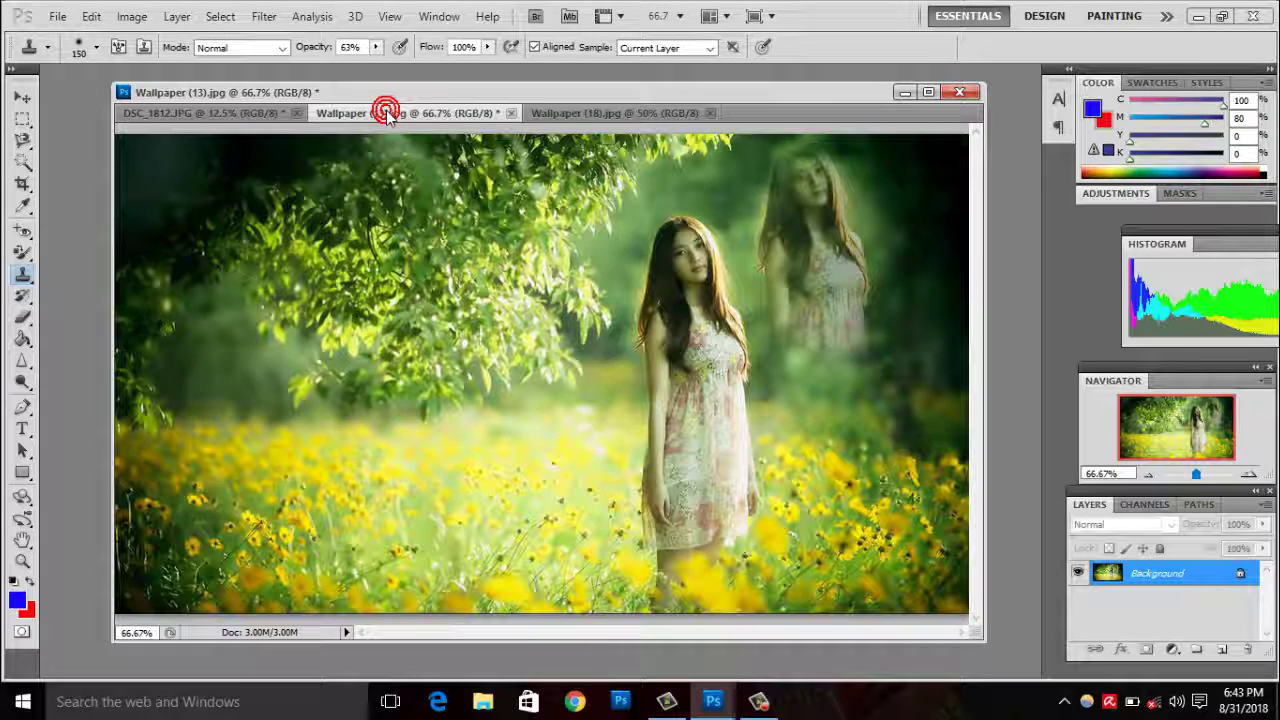
pyautogui.moveTo(190, 175); pyautogui.dragTo(290, 235)
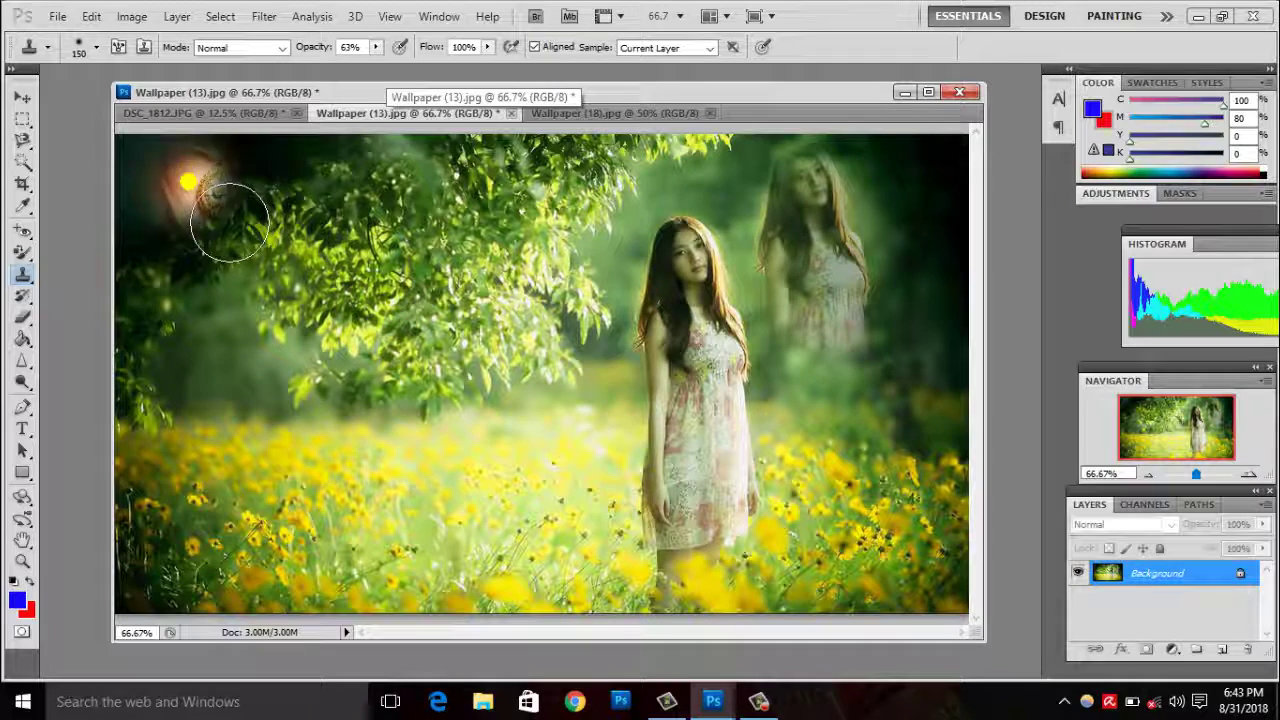
pyautogui.moveTo(385, 290)
pyautogui.mouseDown()
pyautogui.moveTo(229, 229)
pyautogui.moveTo(361, 368)
pyautogui.mouseUp()
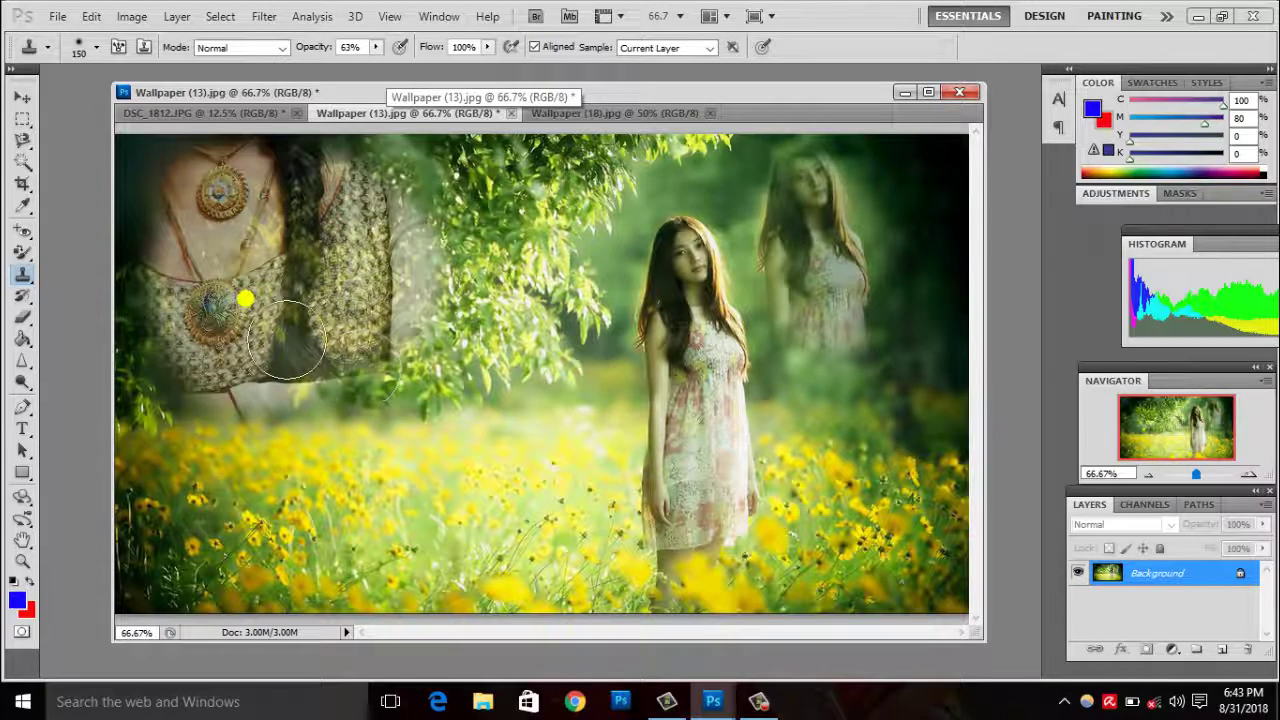
pyautogui.hotkey('ctrl', 'alt', 'z')
pyautogui.hotkey('ctrl', 'alt', 'z')
pyautogui.hotkey('ctrl', 'alt', 'z')
# - Shrink the brush to 100 and test more necklace clones on the left foliage, undoing them
pyautogui.moveTo(243, 312); pyautogui.dragTo(255, 328)
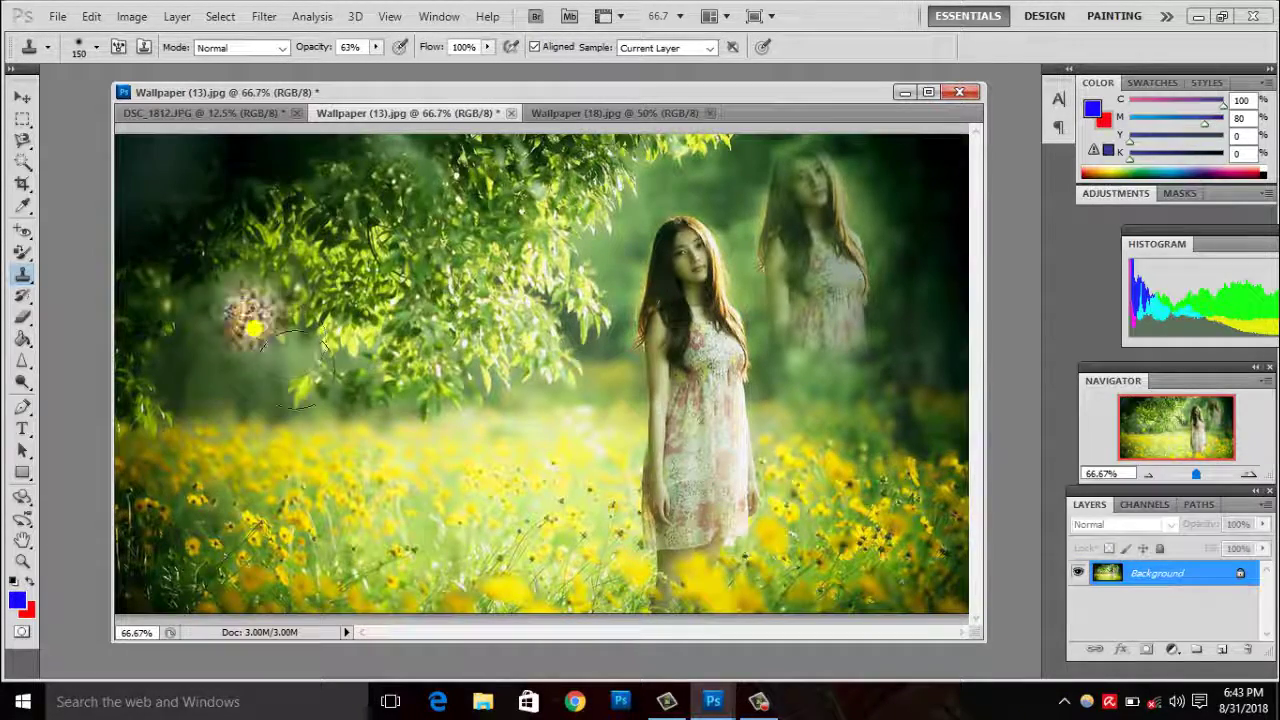
pyautogui.moveTo(297, 368); pyautogui.dragTo(304, 375)
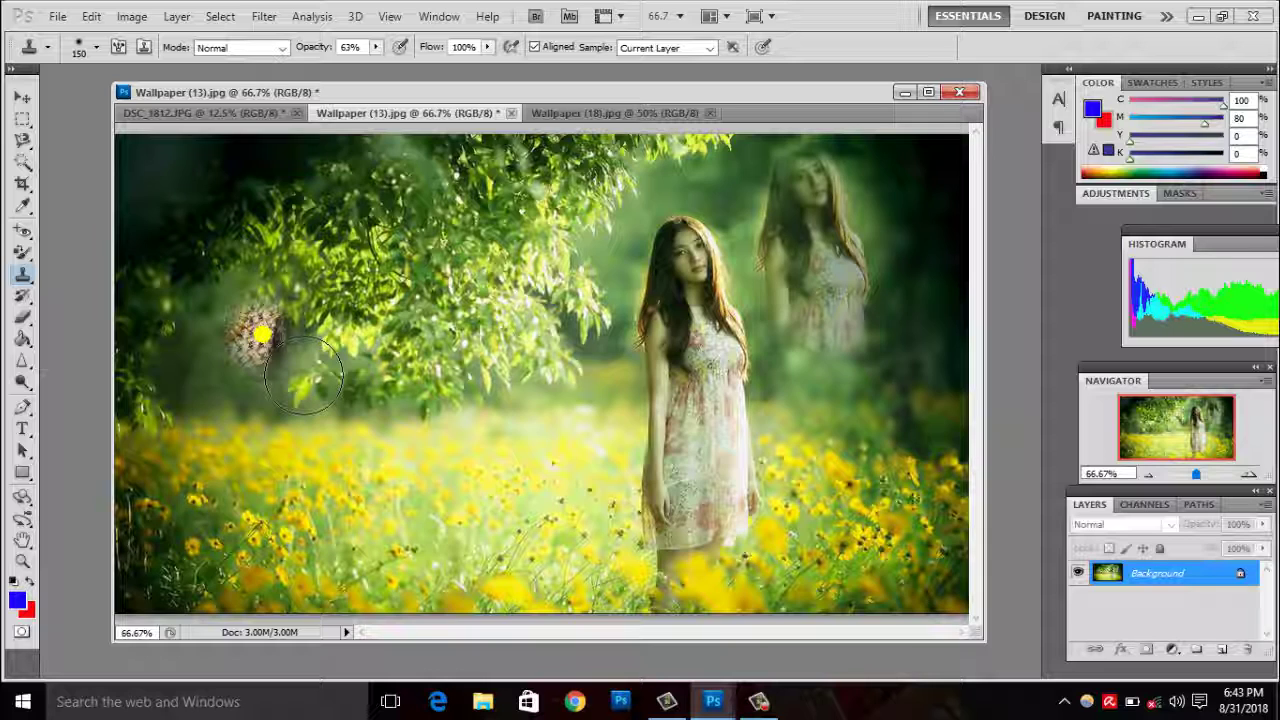
pyautogui.hotkey('ctrl', 'alt', 'z')
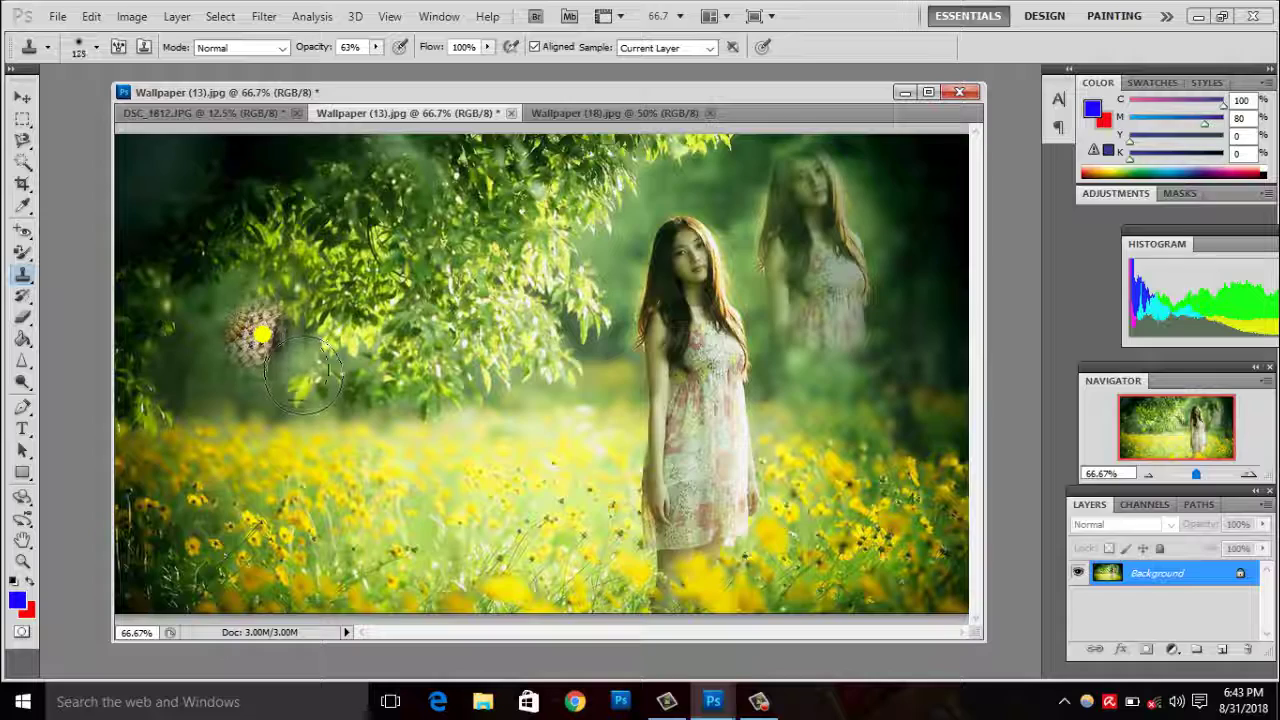
pyautogui.press('[')
pyautogui.press('[')
pyautogui.moveTo(290, 367)
pyautogui.mouseDown()
pyautogui.moveTo(278, 258)
pyautogui.moveTo(163, 177)
pyautogui.moveTo(250, 290)
pyautogui.moveTo(296, 263)
pyautogui.mouseUp()
pyautogui.hotkey('ctrl', 'alt', 'z')
pyautogui.hotkey('ctrl', 'alt', 'z')
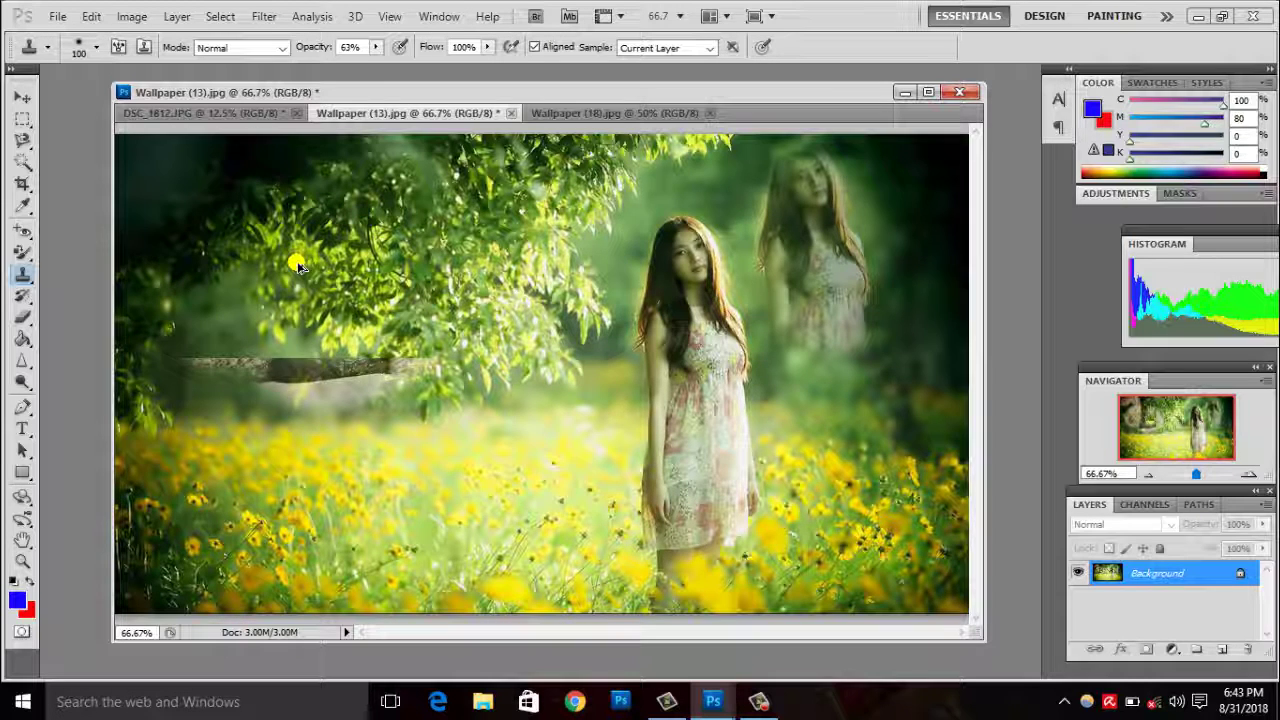
pyautogui.hotkey('ctrl', 'alt', 'z')
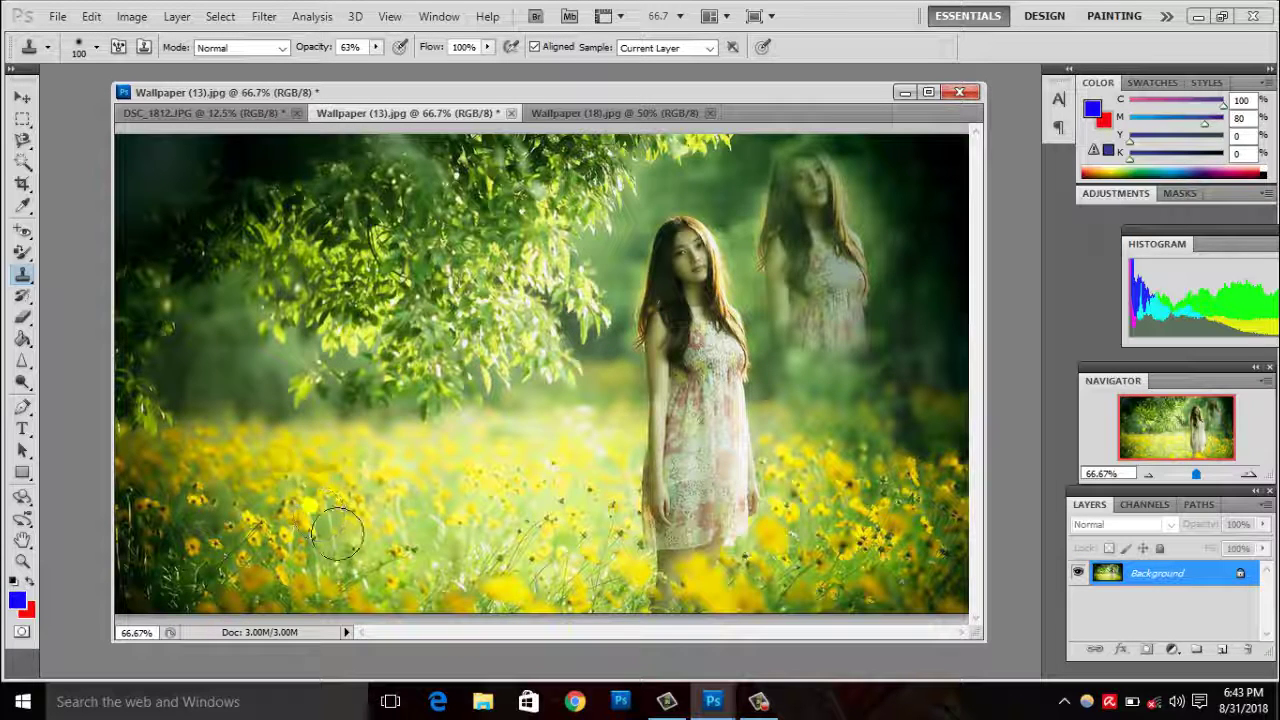
# - Clear the layer-locked error, paint necklace and bodice into the left side, then undo the patch
pyautogui.moveTo(229, 457)
pyautogui.mouseDown()
pyautogui.moveTo(372, 513)
pyautogui.moveTo(240, 400)
pyautogui.moveTo(214, 186)
pyautogui.moveTo(206, 349)
pyautogui.moveTo(283, 255)
pyautogui.moveTo(393, 385)
pyautogui.moveTo(300, 318)
pyautogui.mouseUp()
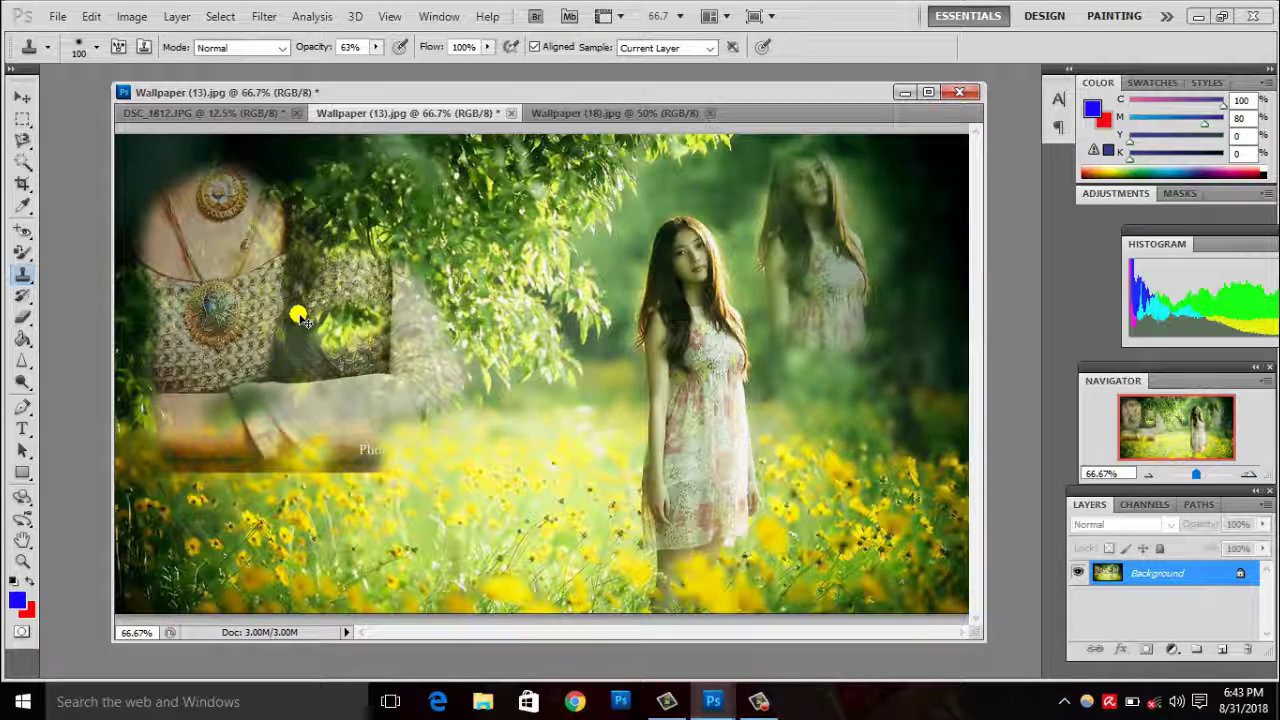
pyautogui.click(360, 455)
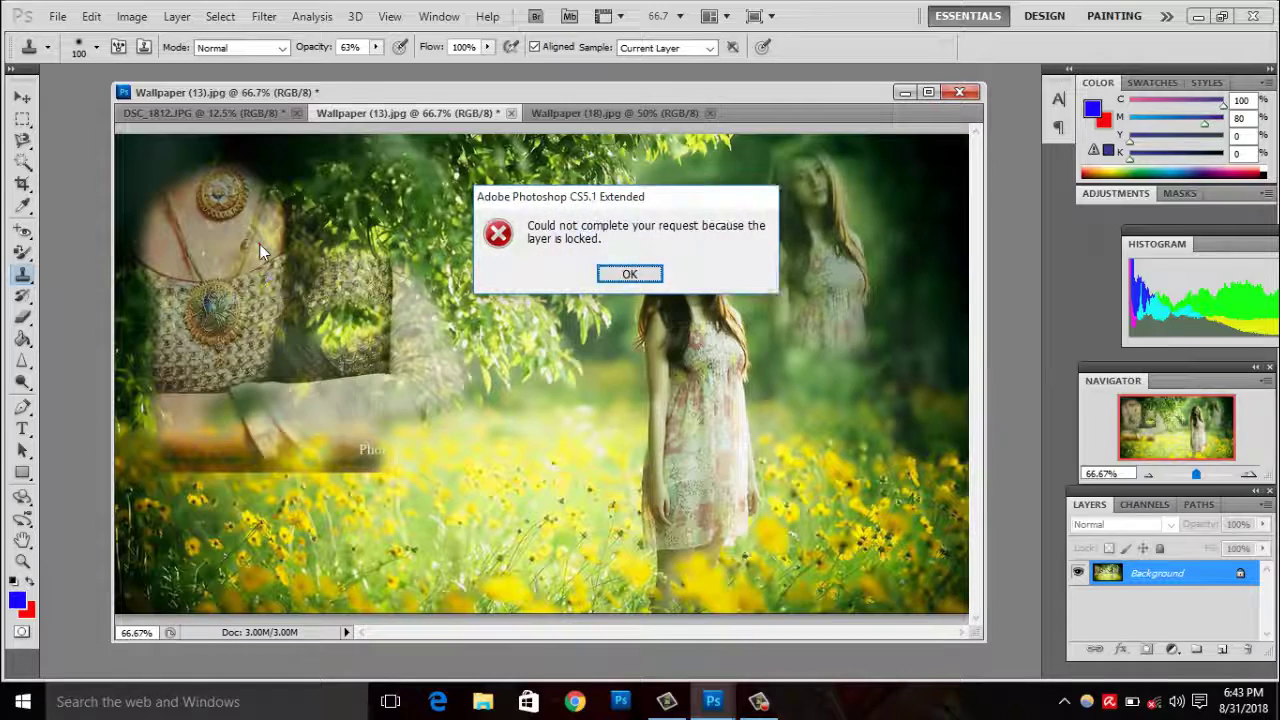
pyautogui.click(630, 274)
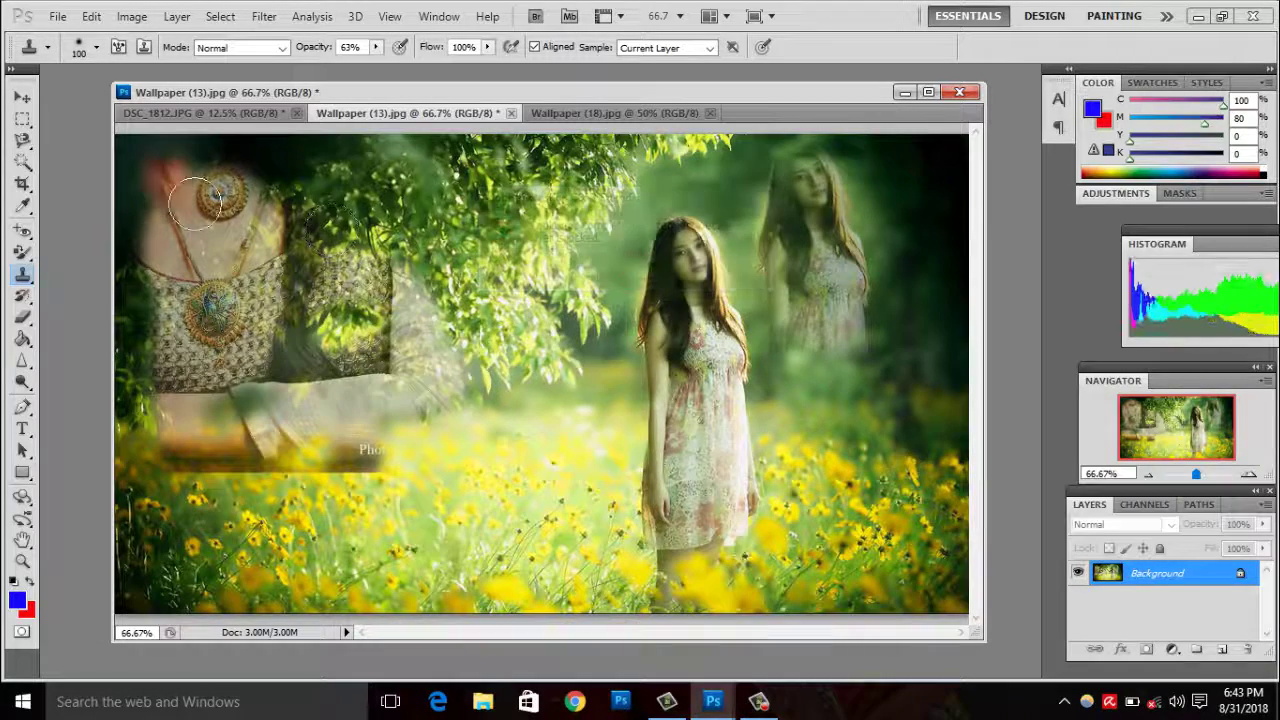
pyautogui.moveTo(167, 243)
pyautogui.mouseDown()
pyautogui.moveTo(241, 347)
pyautogui.moveTo(330, 410)
pyautogui.mouseUp()
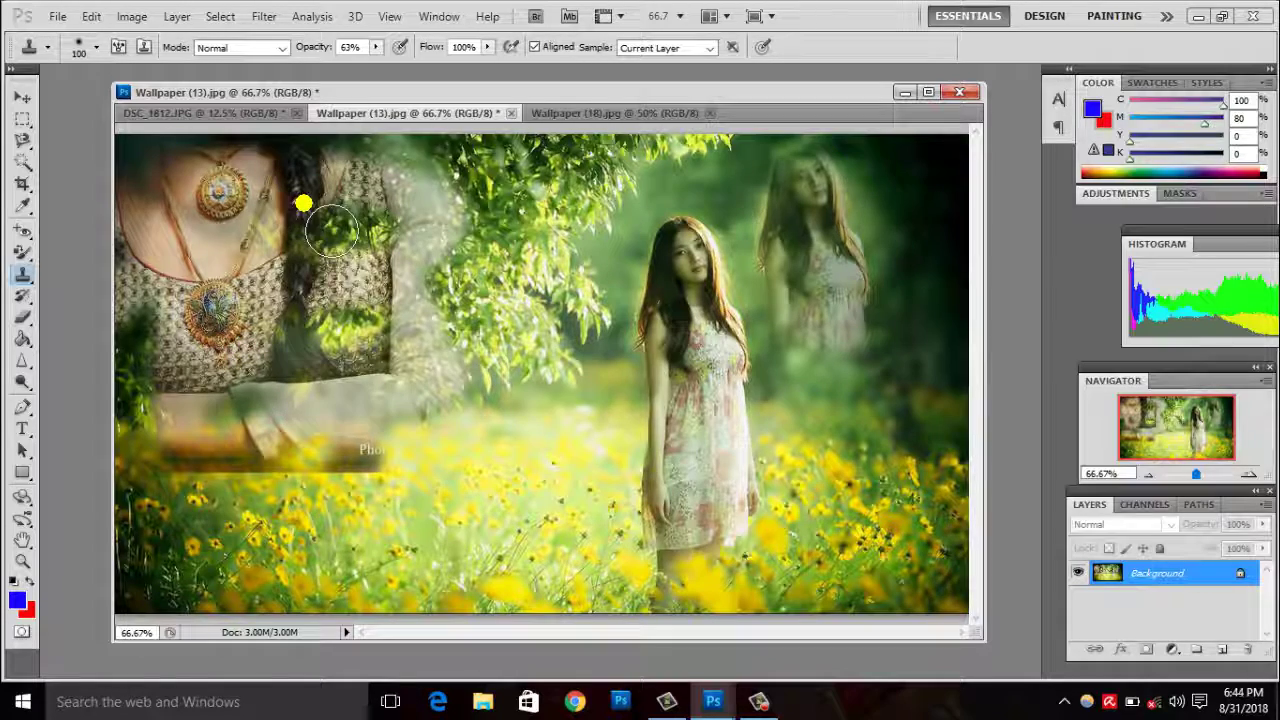
pyautogui.moveTo(303, 203); pyautogui.dragTo(460, 540)
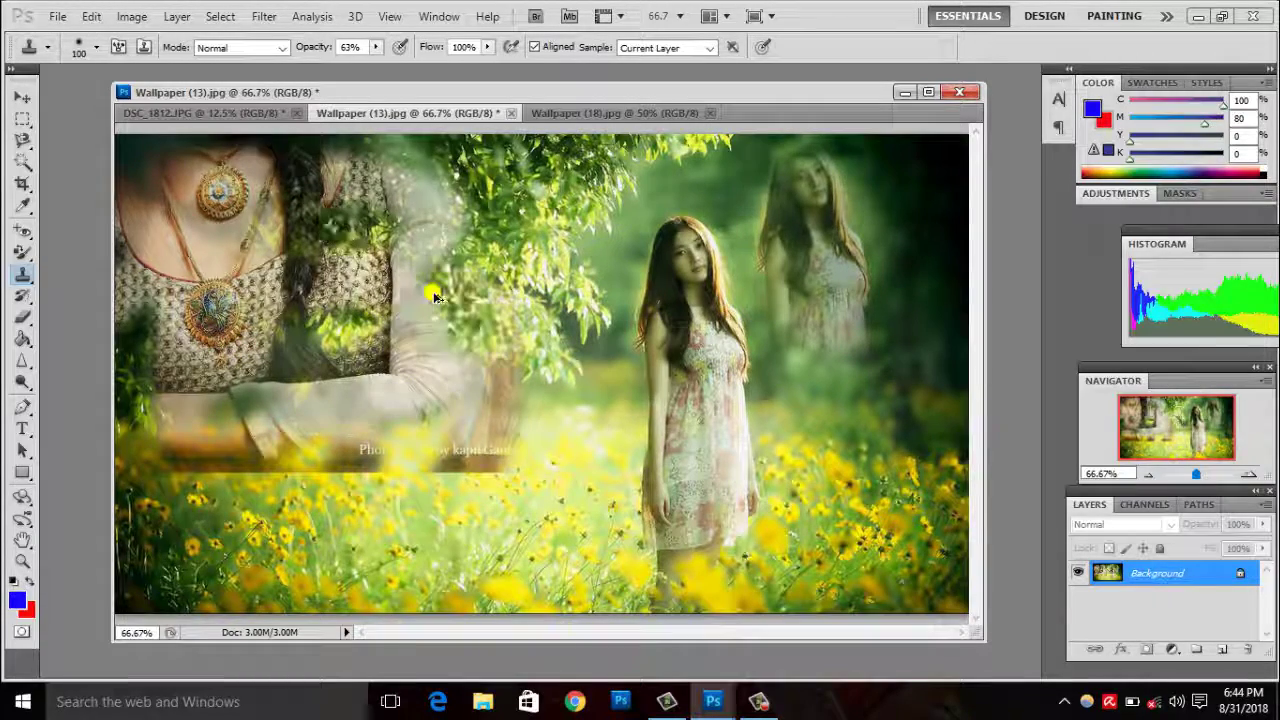
pyautogui.moveTo(434, 286); pyautogui.dragTo(433, 295)
pyautogui.hotkey('ctrl', 'alt', 'z')
pyautogui.hotkey('ctrl', 'alt', 'z')
pyautogui.hotkey('ctrl', 'alt', 'z')
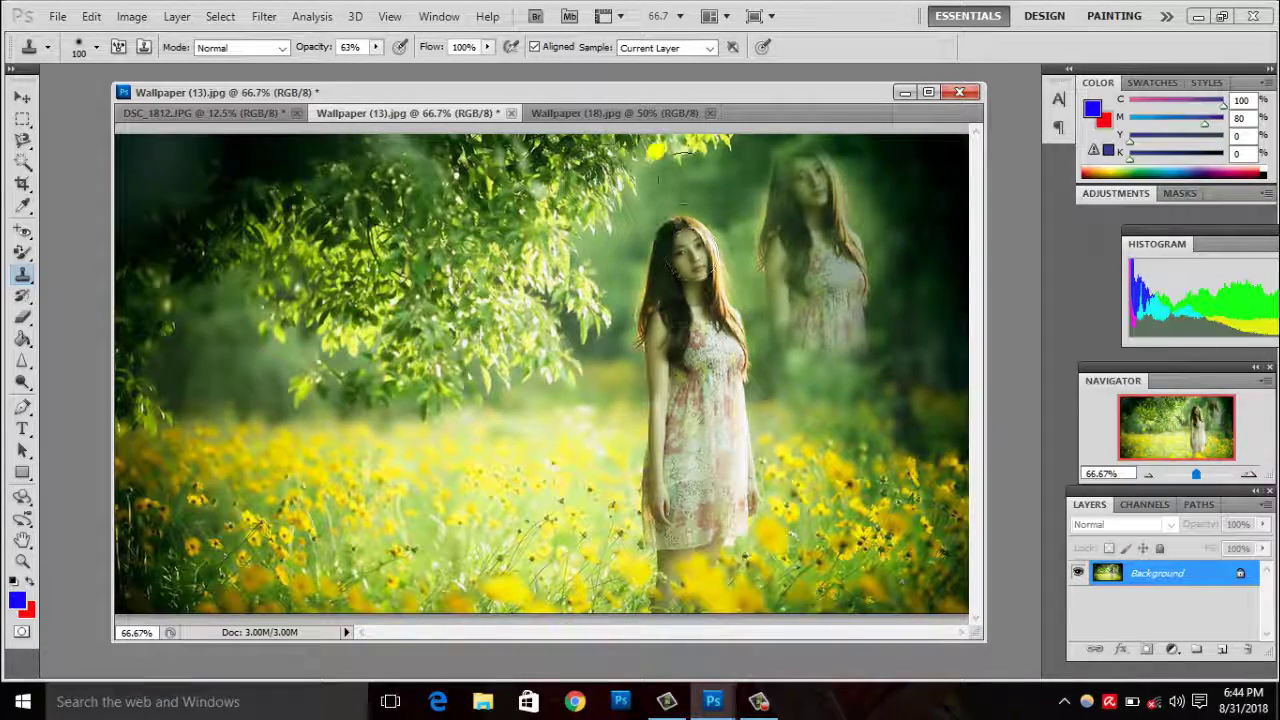
# - Sample the portrait near its eye and paint its face, hair and blouse at 63% over the meadow's left half
pyautogui.click(631, 112)
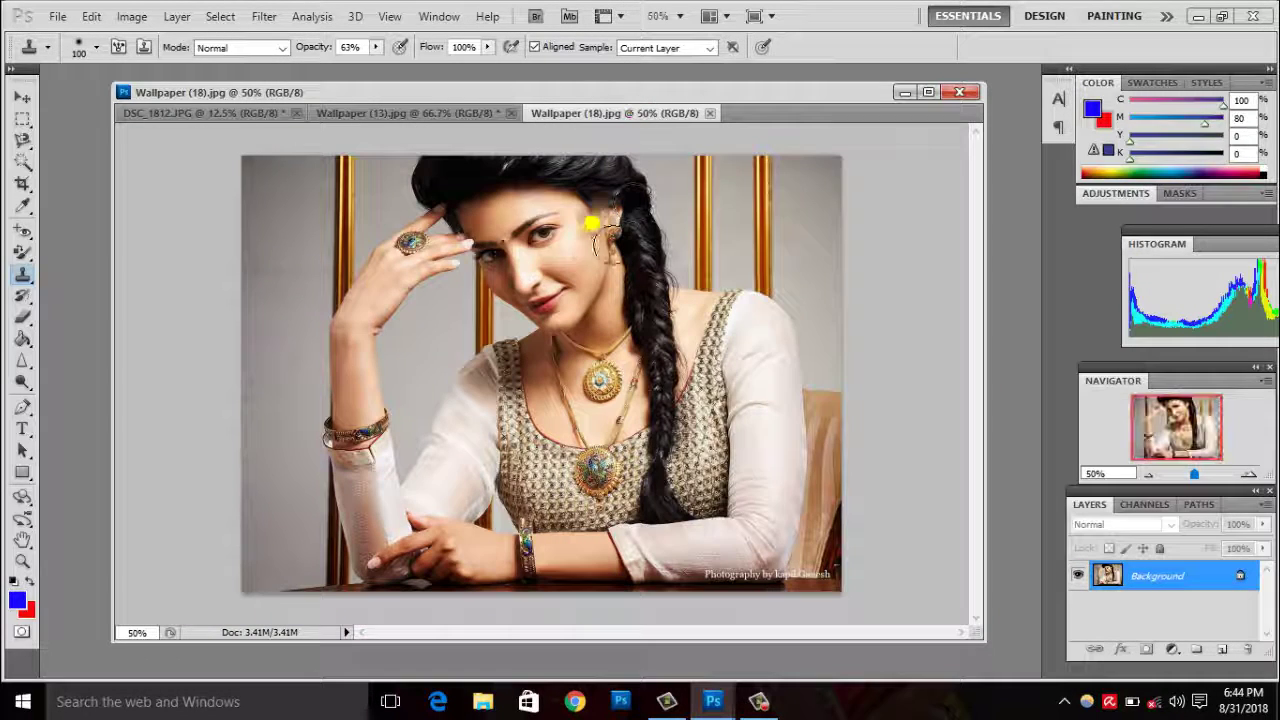
pyautogui.moveTo(547, 232); pyautogui.dragTo(551, 257)
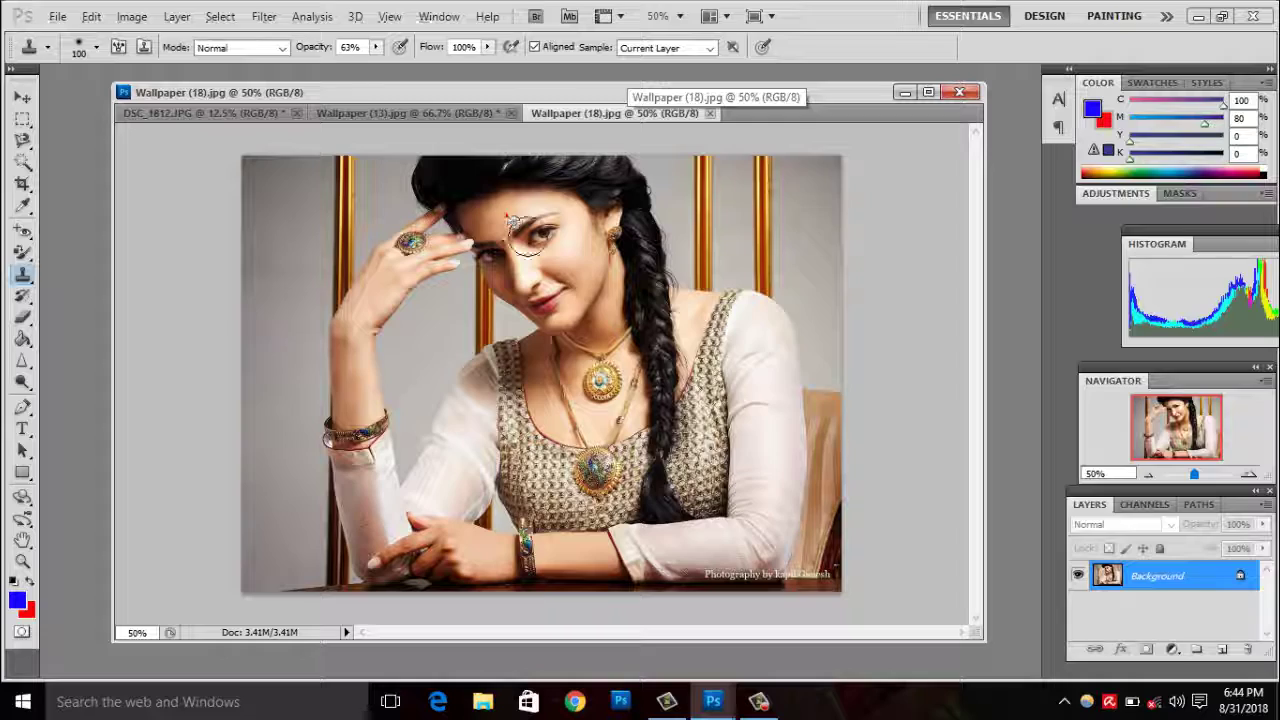
pyautogui.click(420, 113)
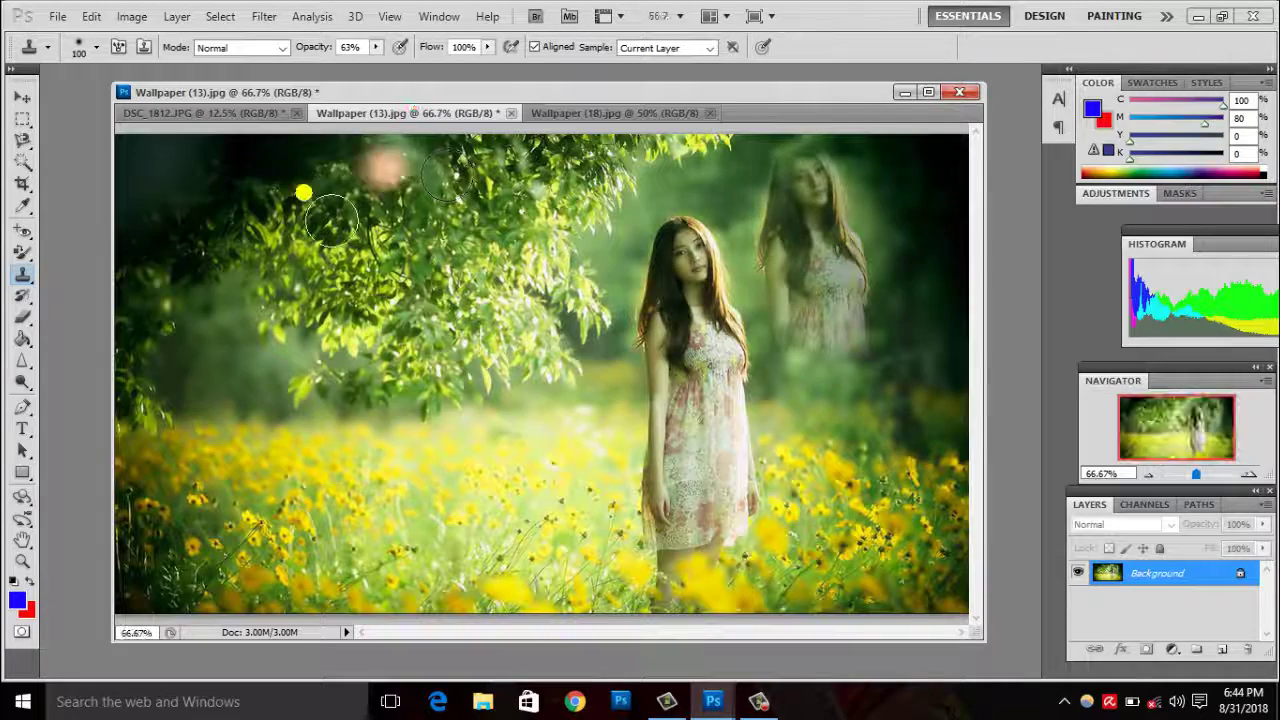
pyautogui.moveTo(303, 192)
pyautogui.mouseDown()
pyautogui.moveTo(314, 298)
pyautogui.moveTo(494, 490)
pyautogui.moveTo(565, 418)
pyautogui.moveTo(582, 476)
pyautogui.mouseUp()
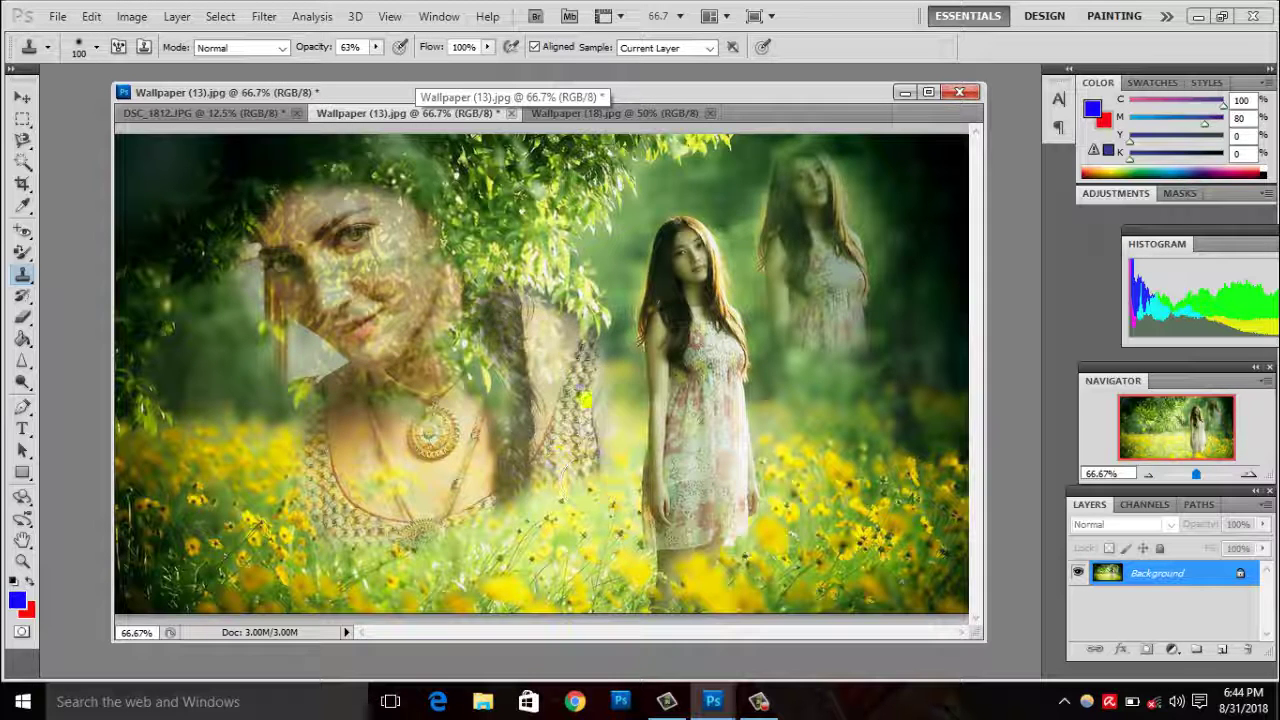
pyautogui.moveTo(578, 350)
pyautogui.mouseDown()
pyautogui.moveTo(593, 421)
pyautogui.moveTo(322, 528)
pyautogui.mouseUp()
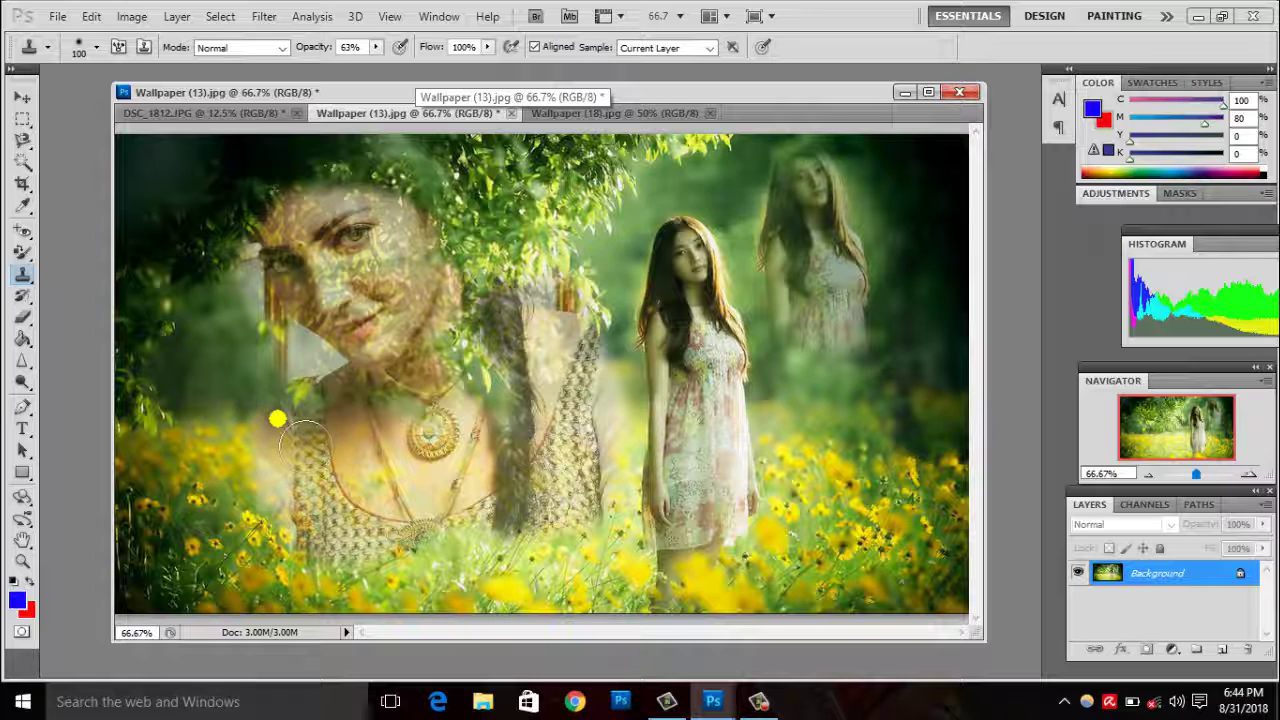
pyautogui.moveTo(305, 445)
pyautogui.mouseDown()
pyautogui.moveTo(340, 590)
pyautogui.moveTo(595, 575)
pyautogui.mouseUp()
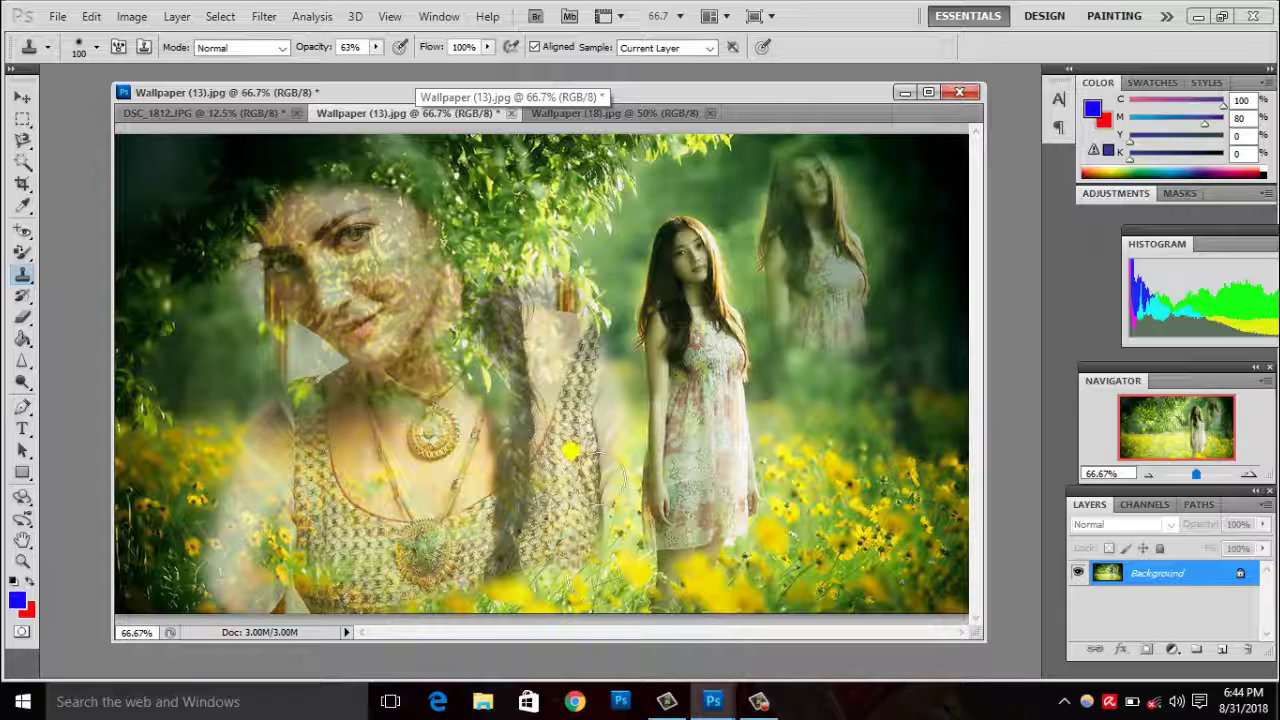
pyautogui.moveTo(597, 480)
pyautogui.mouseDown()
pyautogui.moveTo(490, 250)
pyautogui.moveTo(420, 200)
pyautogui.moveTo(336, 203)
pyautogui.moveTo(490, 226)
pyautogui.moveTo(540, 270)
pyautogui.mouseUp()
pyautogui.click(759, 703)
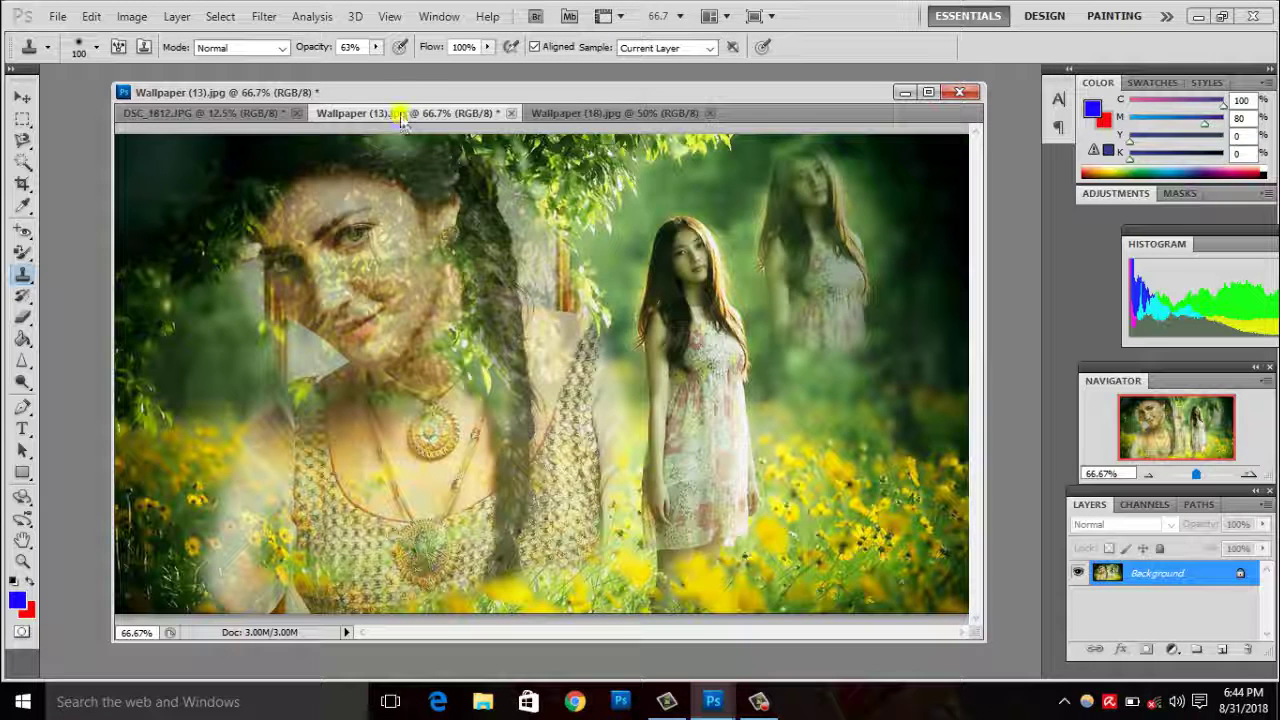
# - Set clone opacity to 100% and repaint the portrait's nose, mouth, necklace, forehead and eyes solidly
pyautogui.click(378, 47)
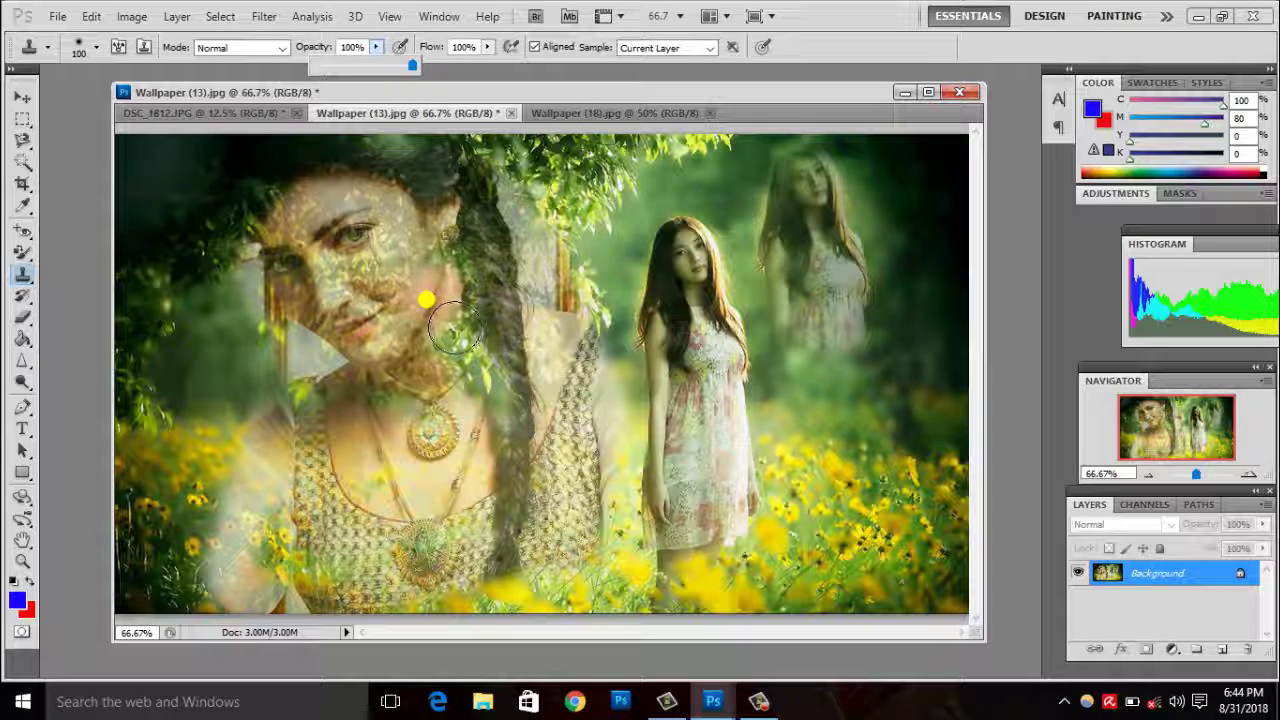
pyautogui.click(434, 289)
pyautogui.moveTo(434, 289)
pyautogui.mouseDown()
pyautogui.moveTo(318, 306)
pyautogui.moveTo(320, 510)
pyautogui.moveTo(200, 560)
pyautogui.moveTo(500, 560)
pyautogui.moveTo(500, 600)
pyautogui.moveTo(620, 498)
pyautogui.moveTo(545, 300)
pyautogui.moveTo(429, 149)
pyautogui.moveTo(423, 234)
pyautogui.moveTo(463, 494)
pyautogui.moveTo(374, 394)
pyautogui.moveTo(343, 243)
pyautogui.mouseUp()
pyautogui.moveTo(412, 290)
pyautogui.mouseDown()
pyautogui.moveTo(321, 227)
pyautogui.moveTo(286, 236)
pyautogui.moveTo(340, 262)
pyautogui.moveTo(615, 600)
pyautogui.moveTo(640, 514)
pyautogui.moveTo(600, 330)
pyautogui.moveTo(620, 542)
pyautogui.mouseUp()
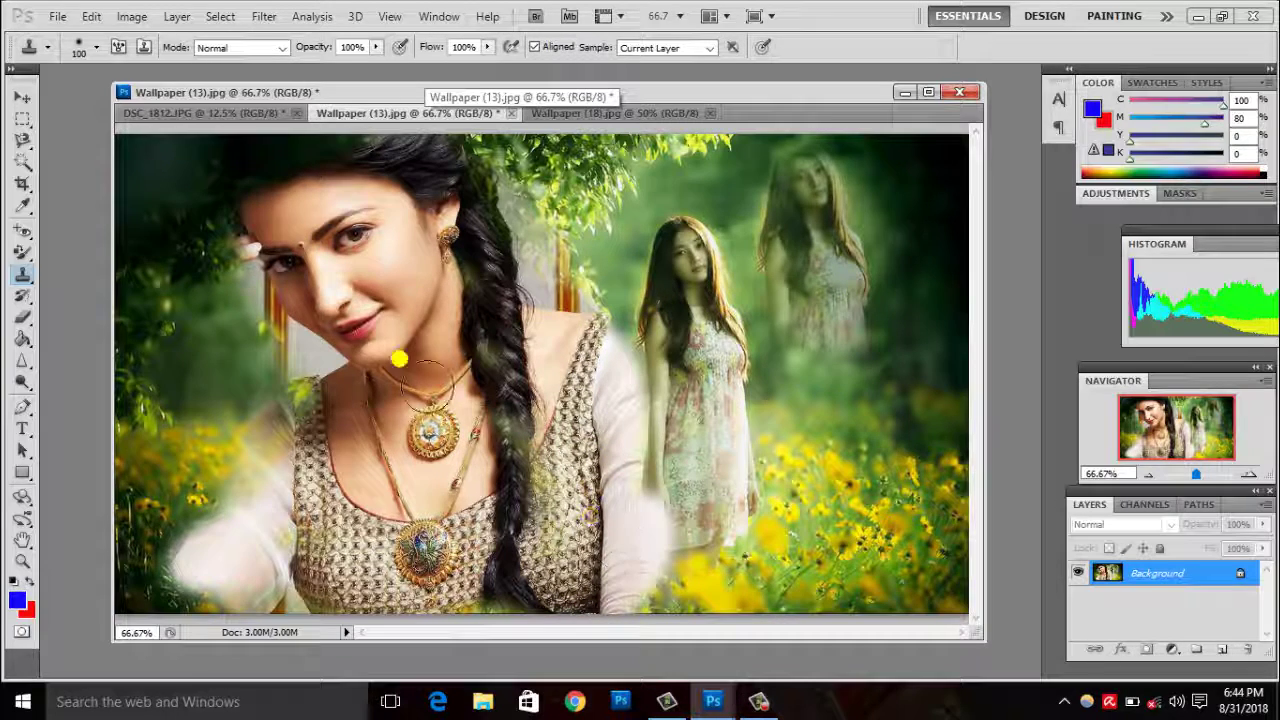
pyautogui.moveTo(365, 274); pyautogui.dragTo(385, 268)
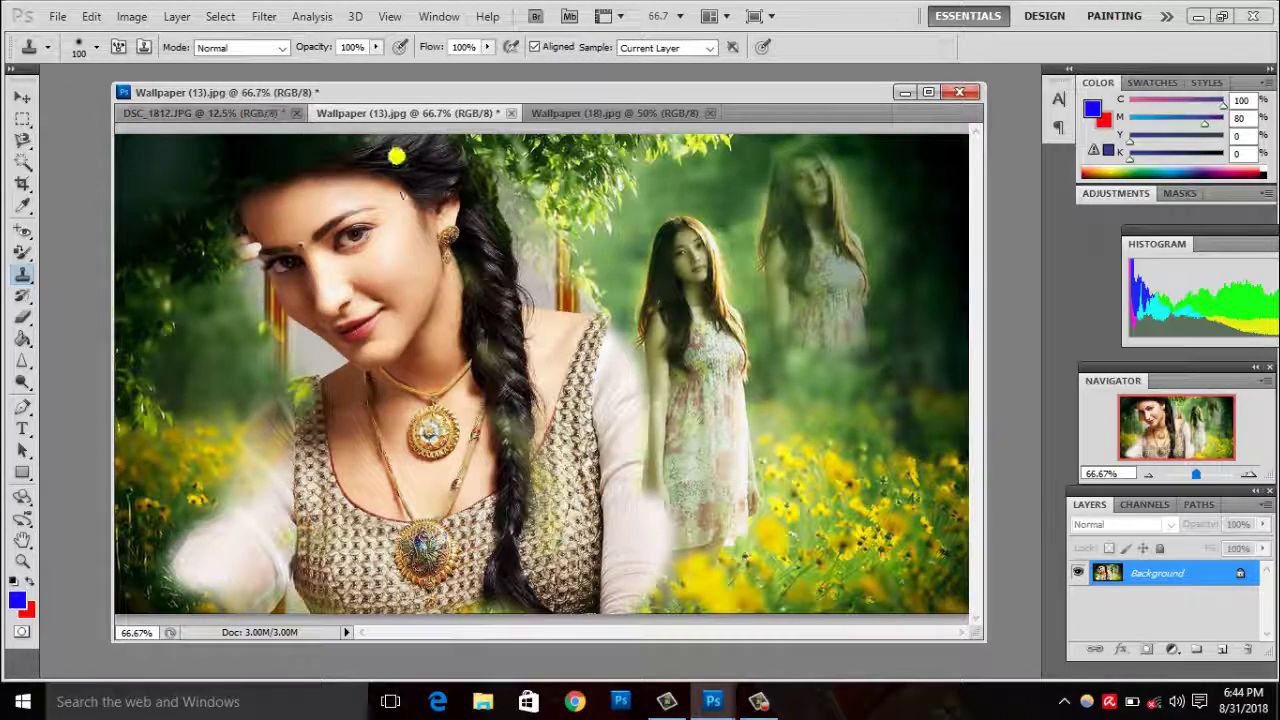
# - Clone the woman's face and its hair edge onto the portrait's upper-right pillar area
pyautogui.click(541, 116)
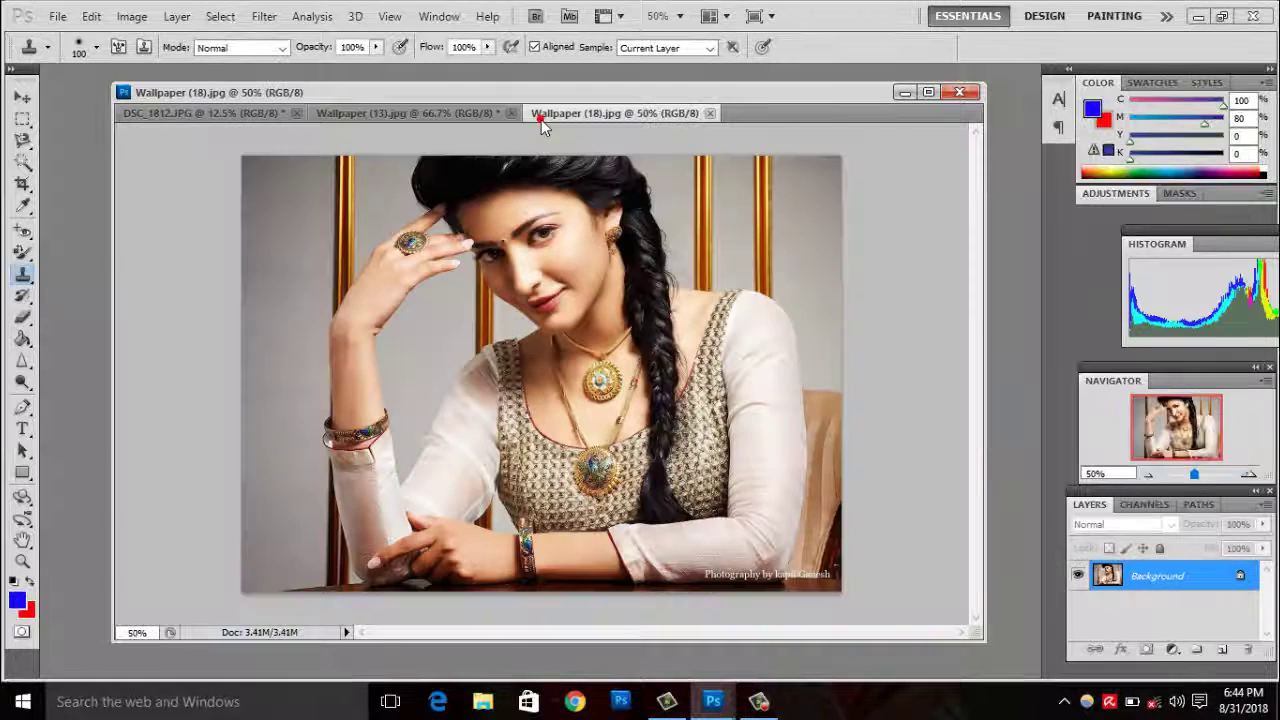
pyautogui.moveTo(657, 257)
pyautogui.mouseDown()
pyautogui.moveTo(729, 206)
pyautogui.moveTo(849, 286)
pyautogui.moveTo(723, 251)
pyautogui.moveTo(763, 276)
pyautogui.moveTo(771, 323)
pyautogui.moveTo(697, 200)
pyautogui.moveTo(797, 320)
pyautogui.moveTo(802, 150)
pyautogui.moveTo(771, 180)
pyautogui.mouseUp()
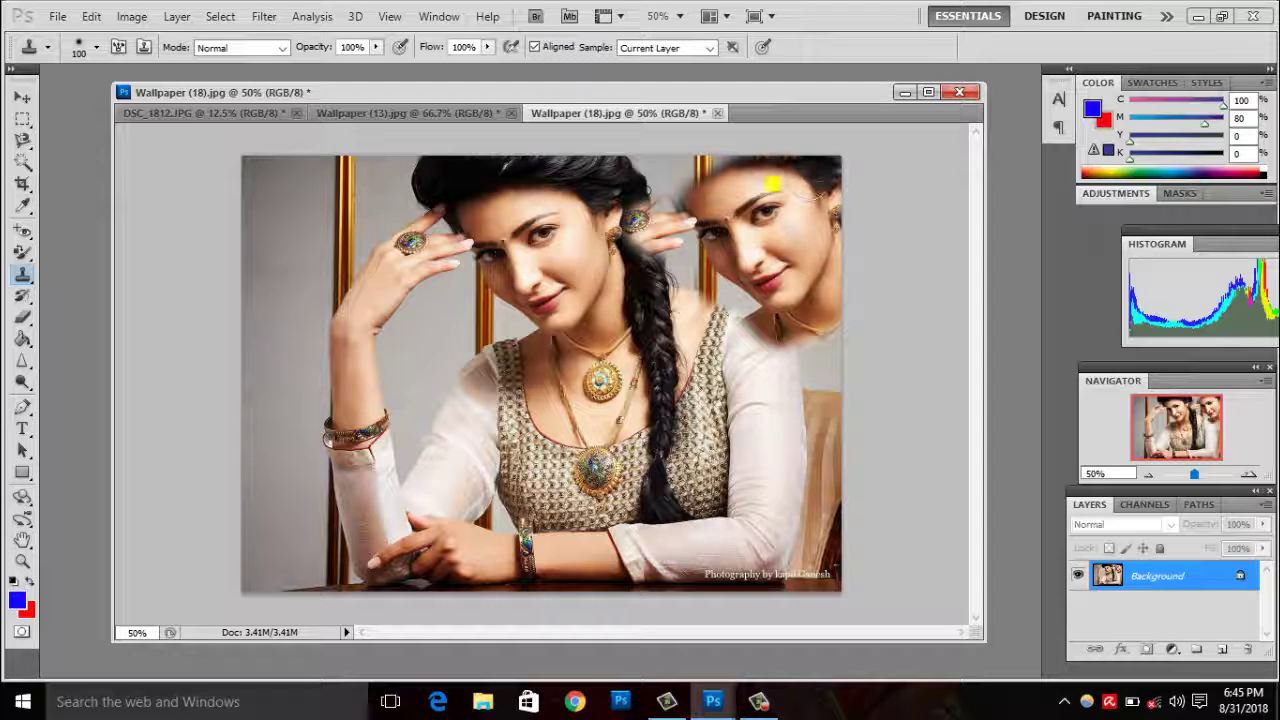
pyautogui.moveTo(767, 486); pyautogui.dragTo(787, 507)
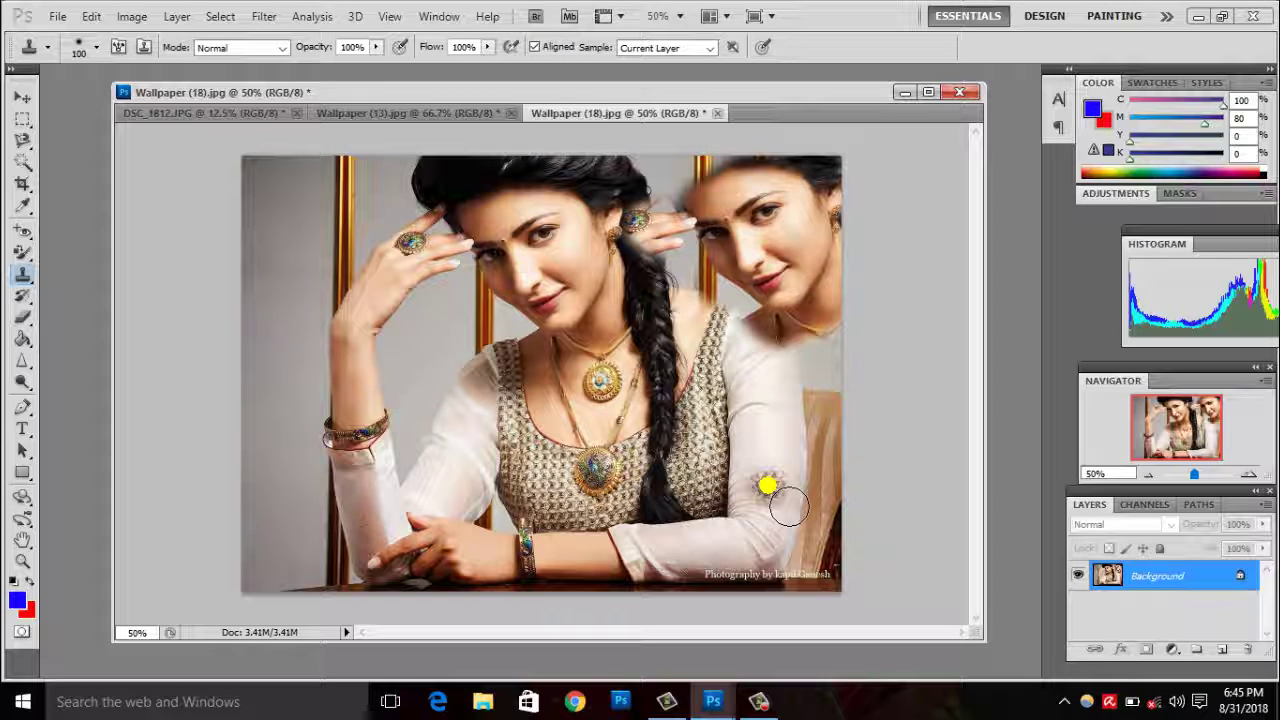
pyautogui.rightClick(22, 274)
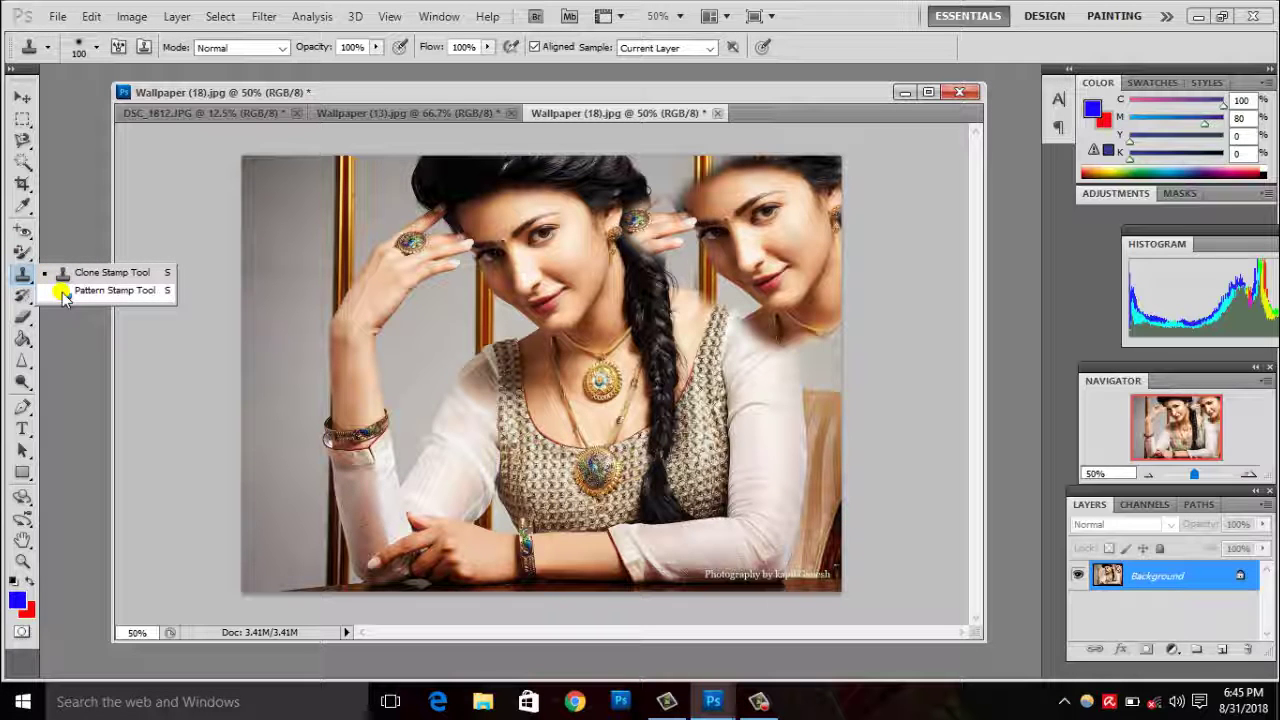
# - Switch to the Pattern Stamp Tool using the colourful circle pattern
pyautogui.click(62, 292)
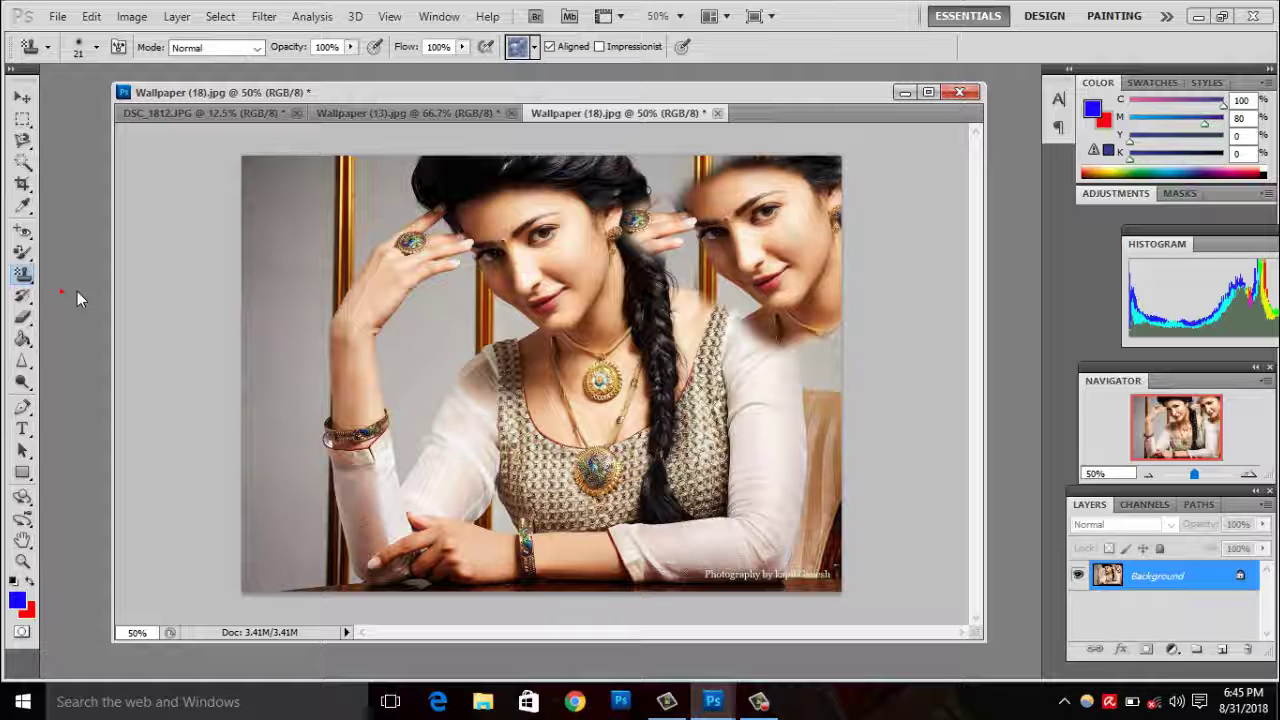
pyautogui.click(534, 47)
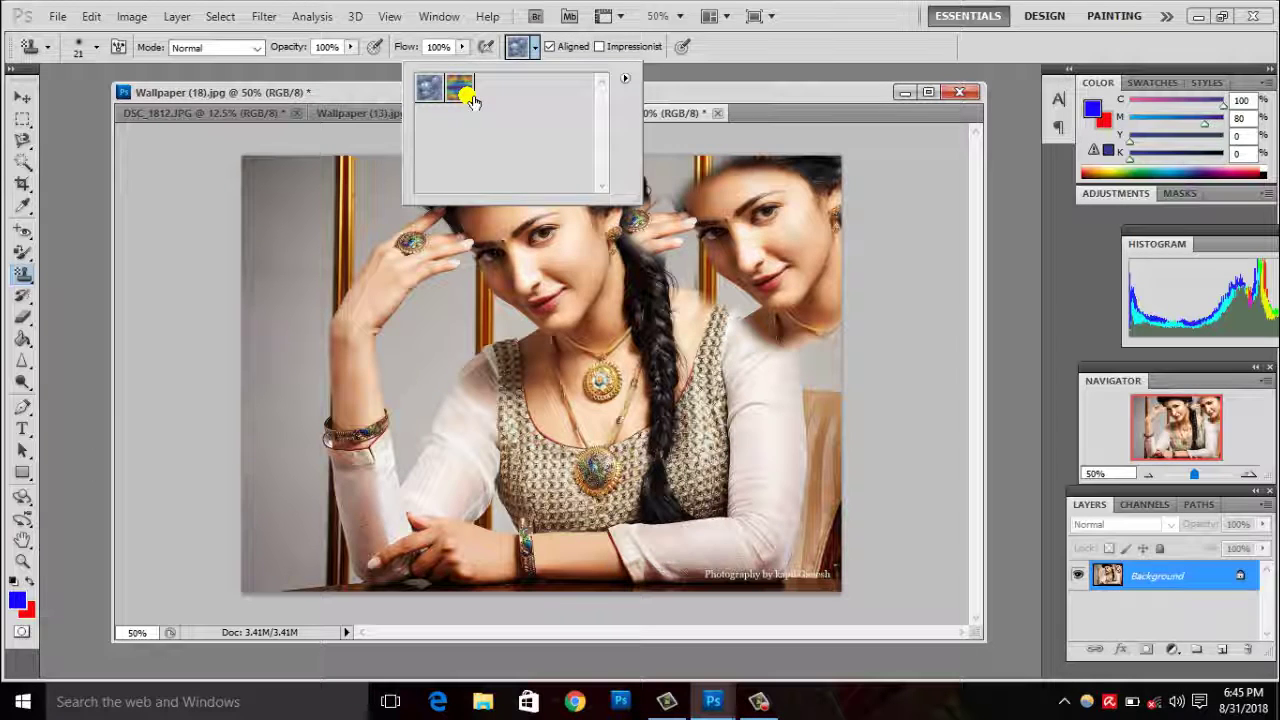
pyautogui.doubleClick(459, 88)
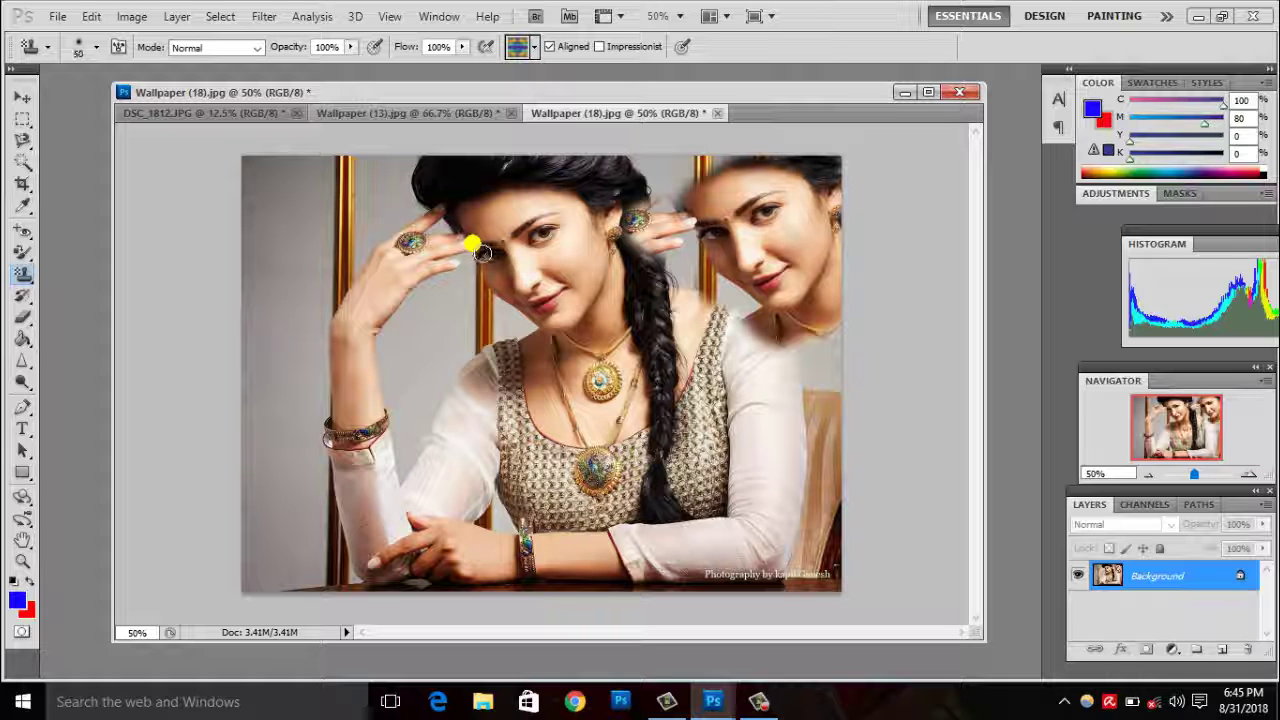
# - Paint the circle pattern over the woman's face and chest with a smaller brush, then undo it
pyautogui.press('[')
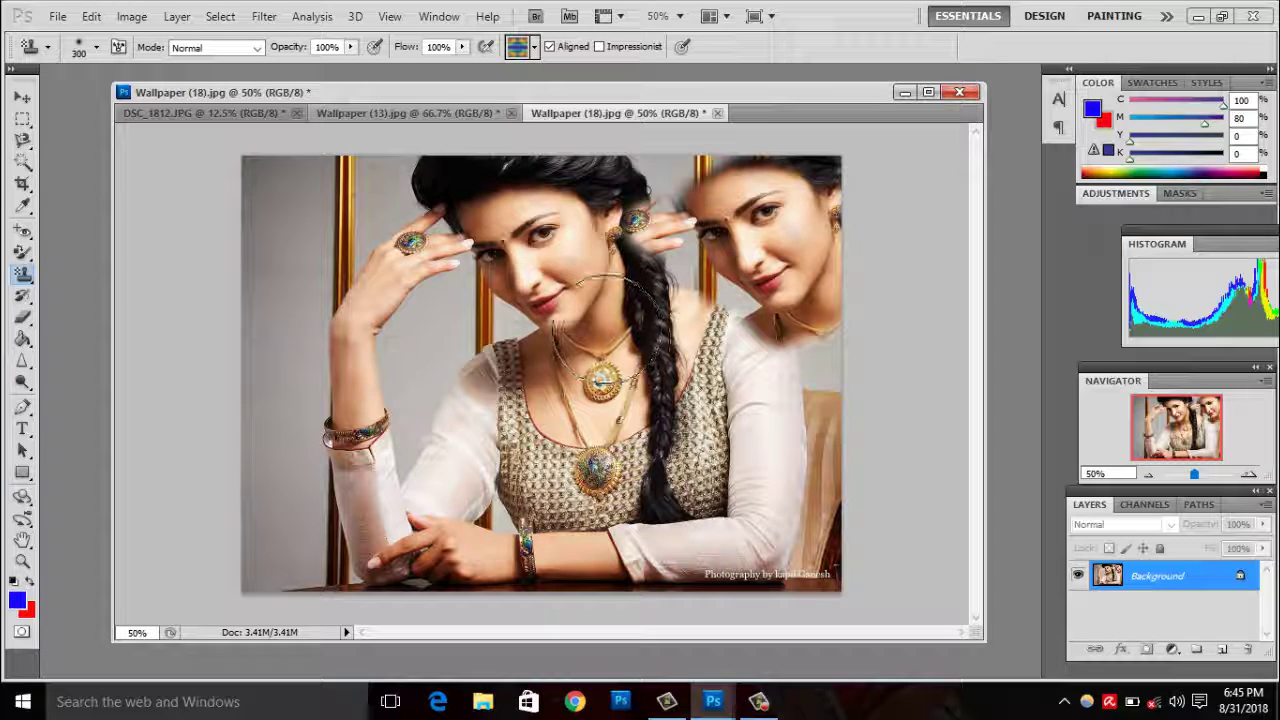
pyautogui.moveTo(523, 286)
pyautogui.mouseDown()
pyautogui.moveTo(522, 258)
pyautogui.moveTo(601, 332)
pyautogui.mouseUp()
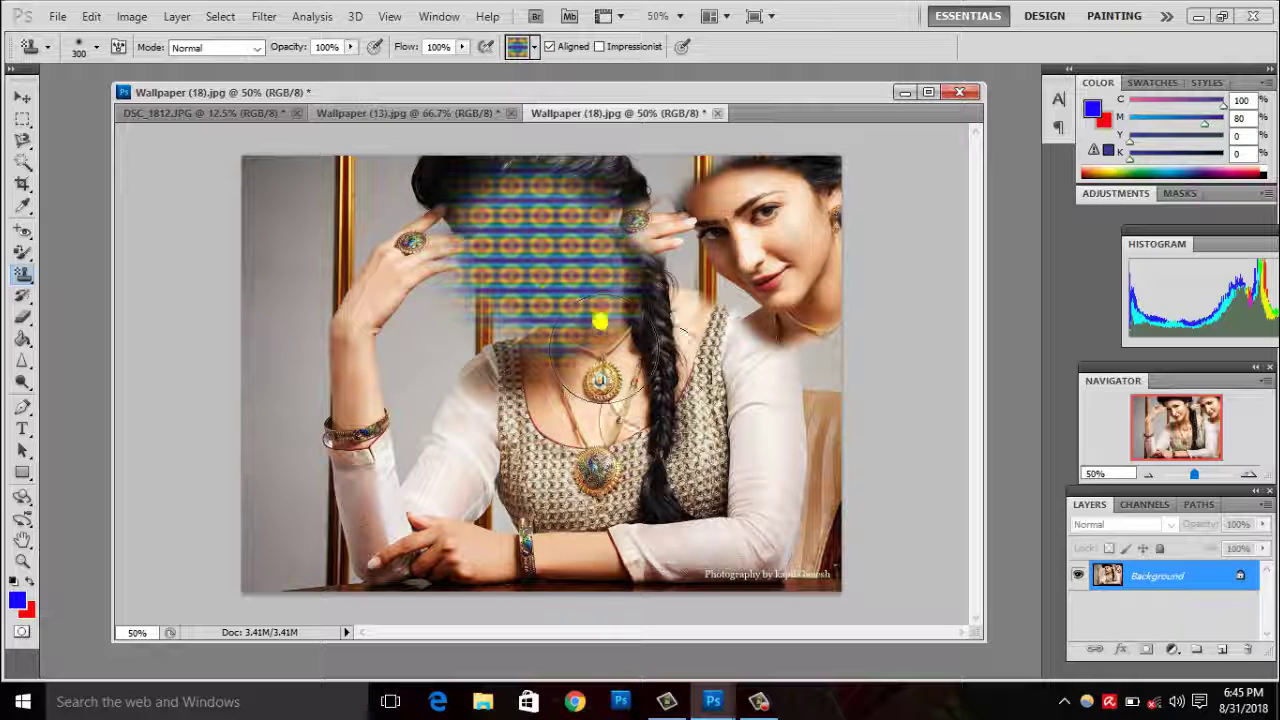
pyautogui.moveTo(658, 387); pyautogui.dragTo(652, 380)
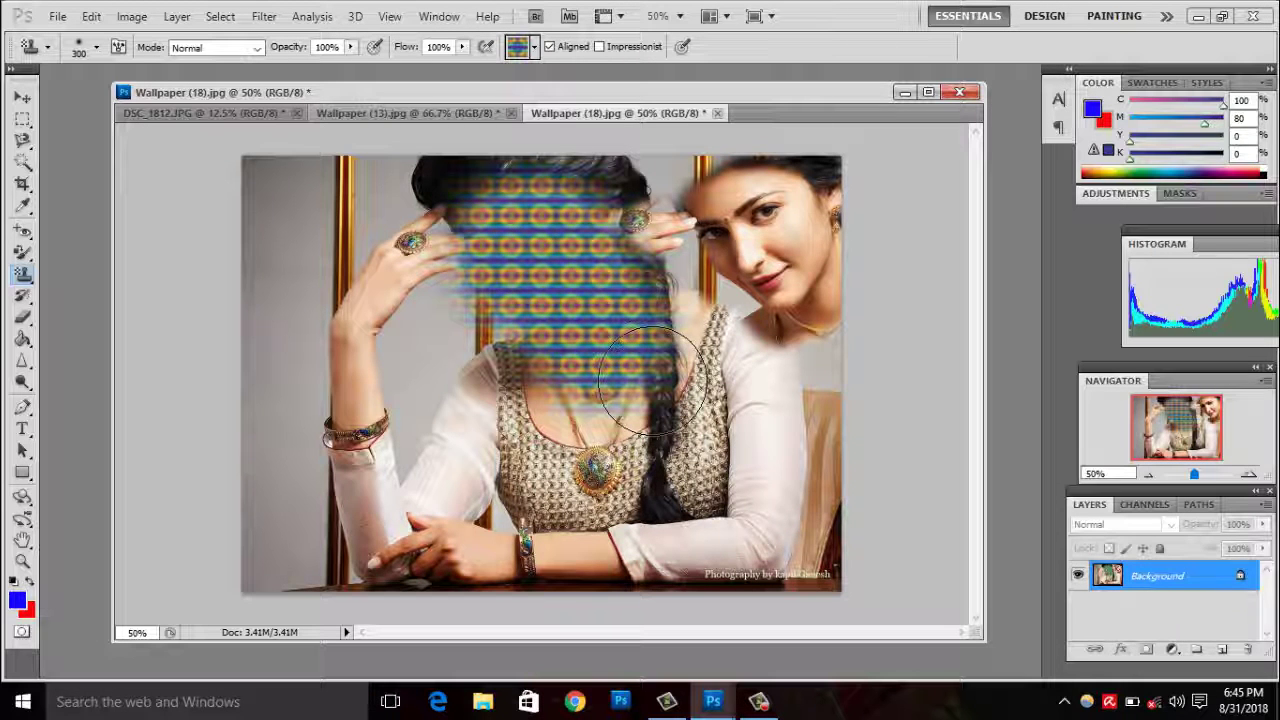
pyautogui.click(600, 331)
pyautogui.hotkey('ctrl', 'alt', 'z')
pyautogui.hotkey('ctrl', 'alt', 'z')
pyautogui.hotkey('ctrl', 'alt', 'z')
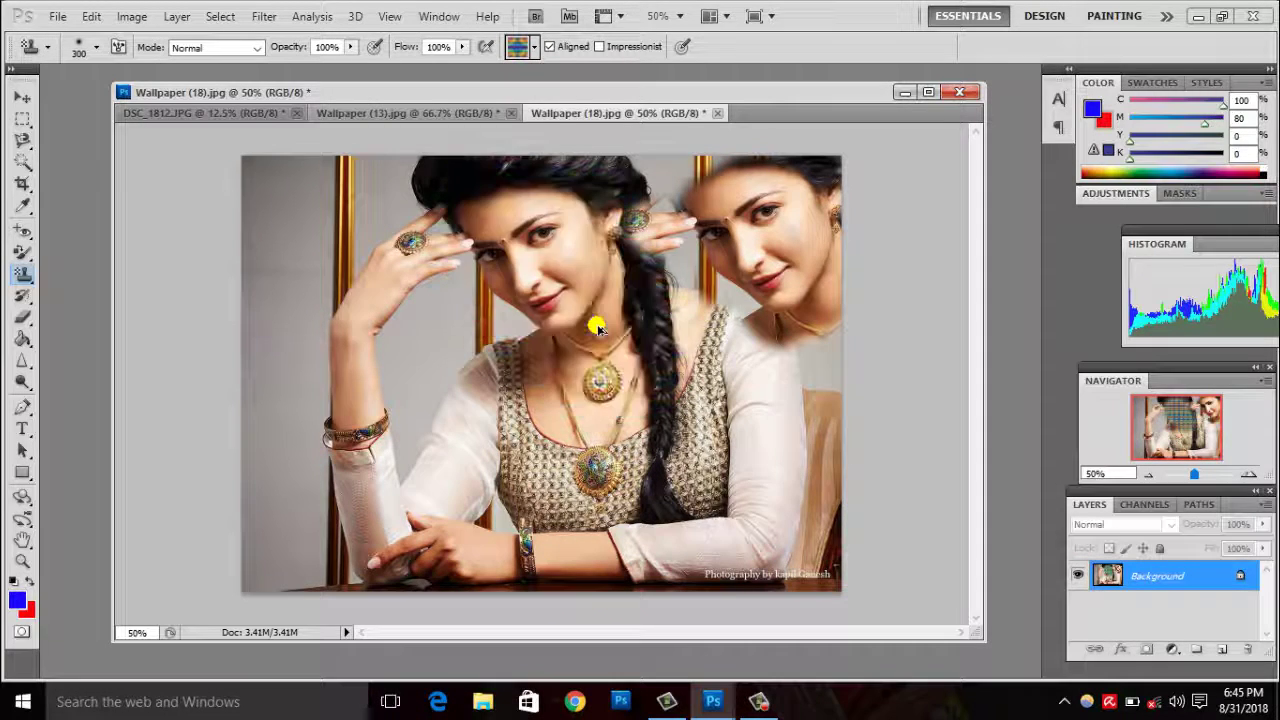
pyautogui.click(534, 47)
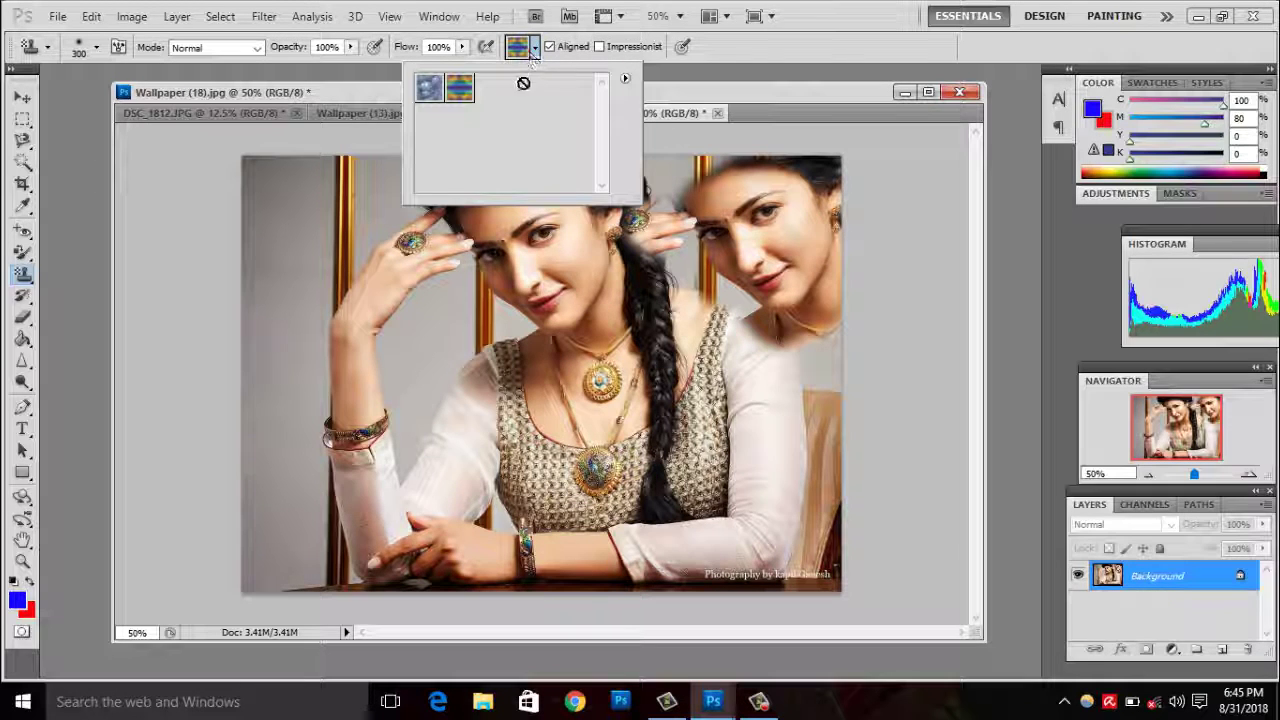
# - Select the blue bubble pattern, paint it over the woman's face, then undo
pyautogui.click(443, 90)
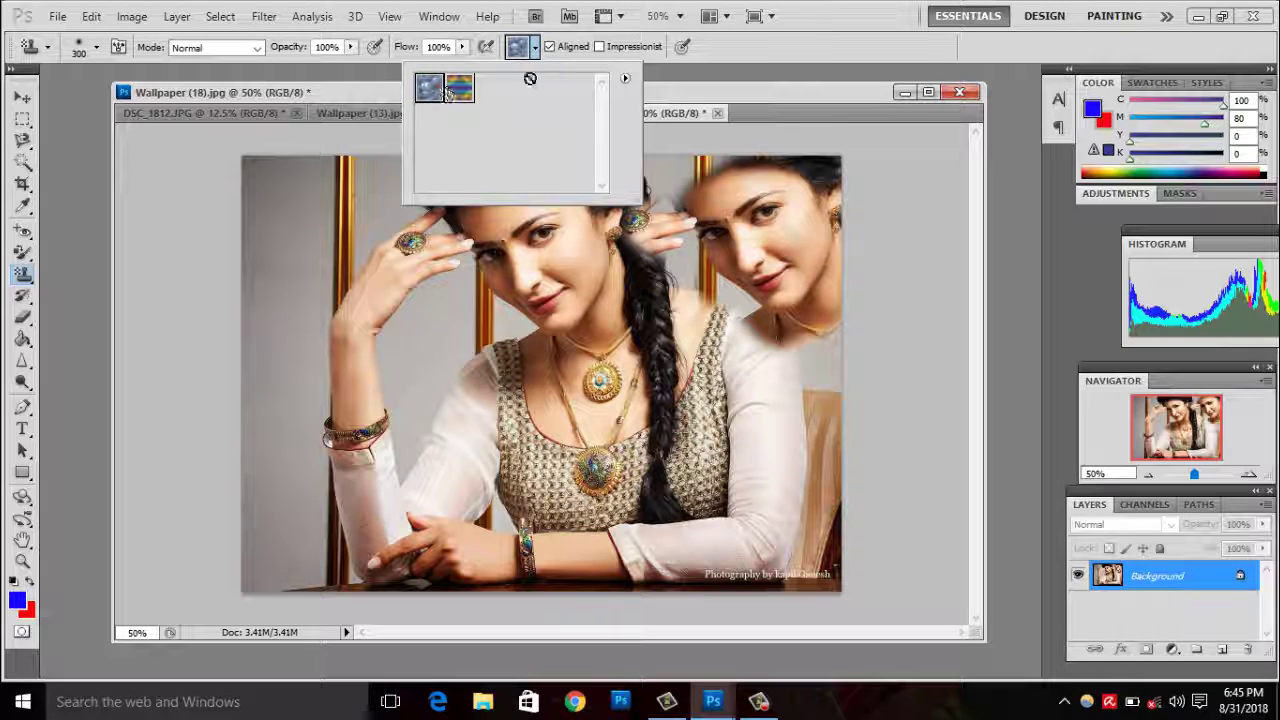
pyautogui.click(550, 47)
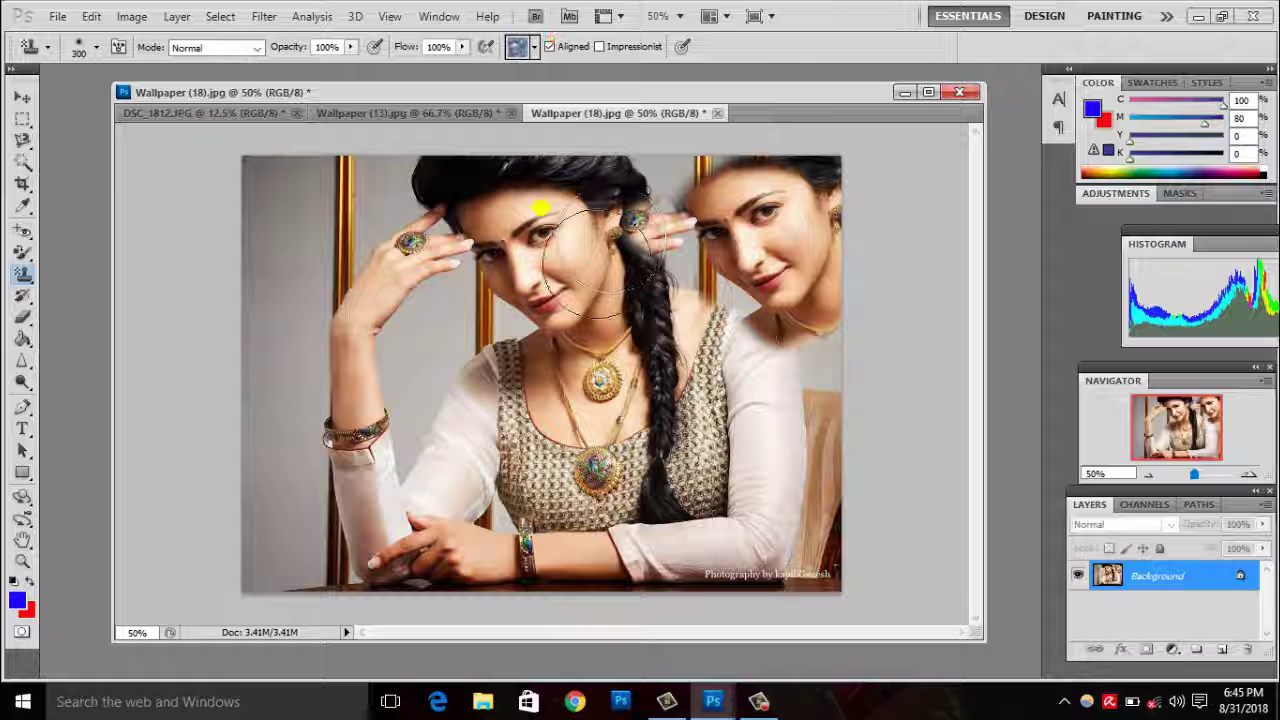
pyautogui.moveTo(597, 260)
pyautogui.mouseDown()
pyautogui.moveTo(560, 240)
pyautogui.moveTo(600, 290)
pyautogui.mouseUp()
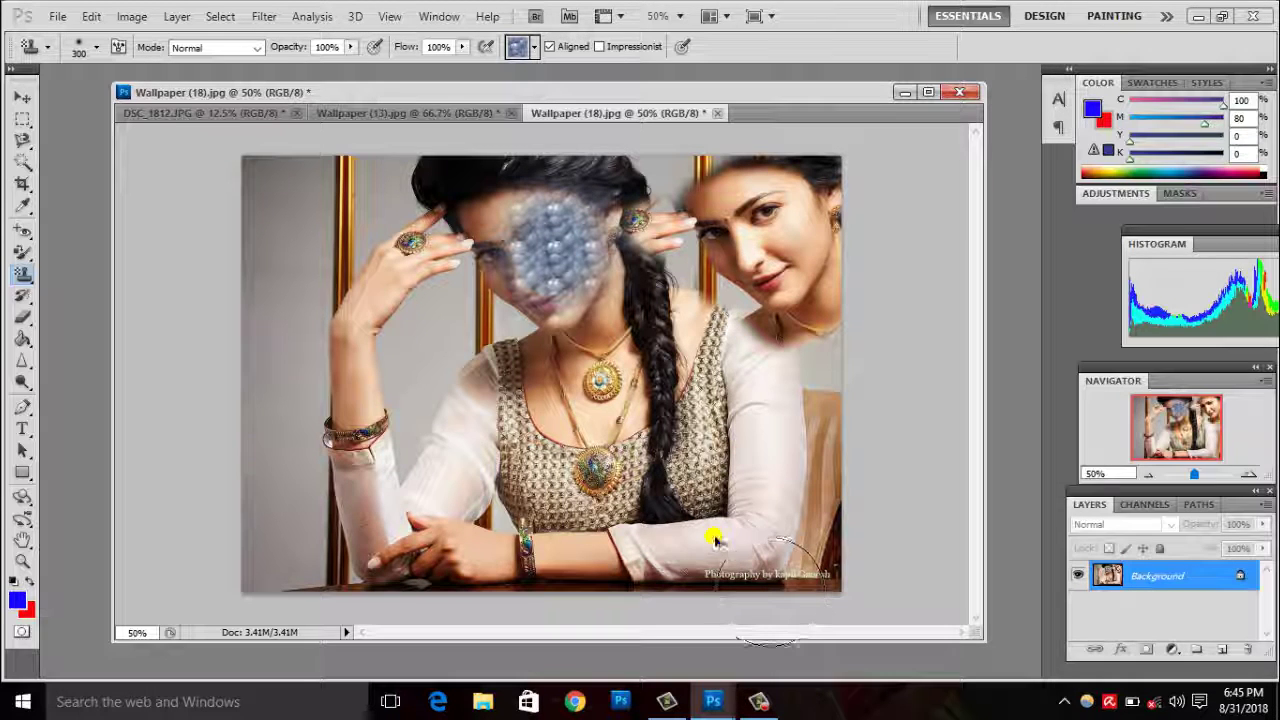
pyautogui.hotkey('ctrl', 'z')
# - Paint bubbles across the portrait, then undo every stroke to restore the two-face image
pyautogui.moveTo(714, 540)
pyautogui.mouseDown()
pyautogui.moveTo(619, 396)
pyautogui.moveTo(629, 500)
pyautogui.moveTo(386, 500)
pyautogui.moveTo(851, 500)
pyautogui.moveTo(729, 423)
pyautogui.moveTo(766, 149)
pyautogui.moveTo(685, 318)
pyautogui.mouseUp()
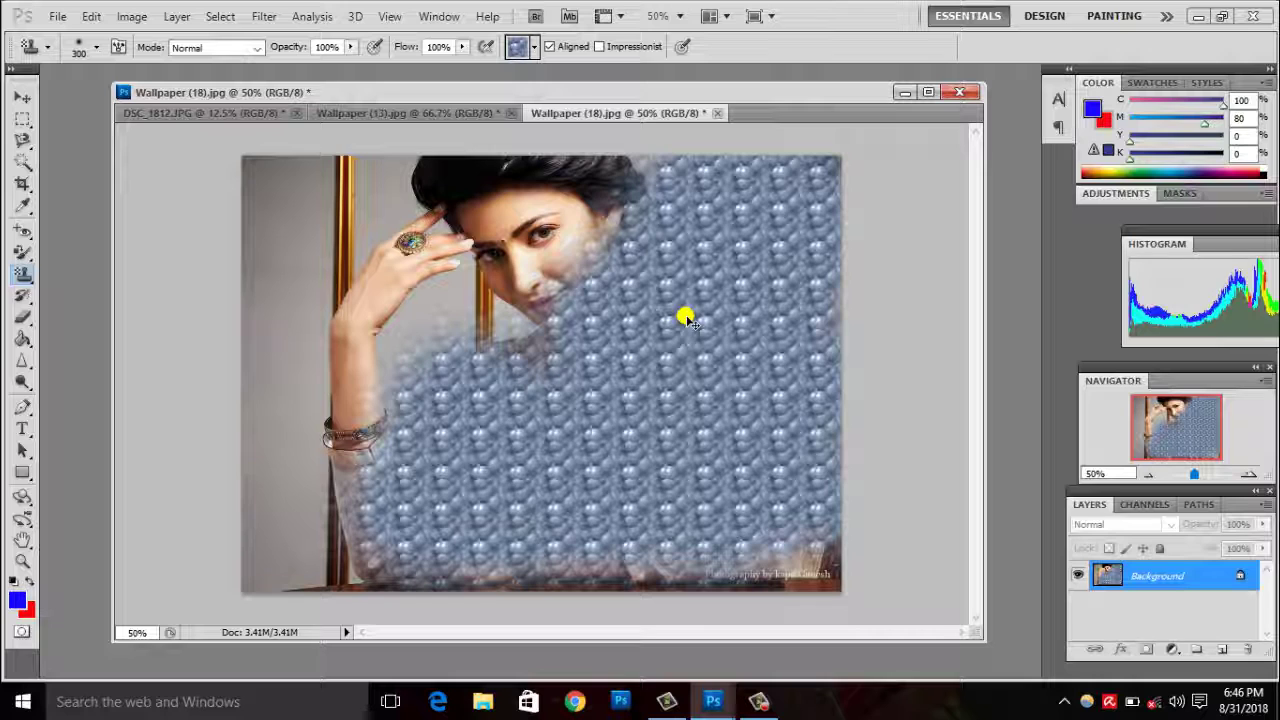
pyautogui.hotkey('ctrl', 'alt', 'z')
pyautogui.hotkey('ctrl', 'alt', 'z')
pyautogui.hotkey('ctrl', 'alt', 'z')
pyautogui.hotkey('ctrl', 'alt', 'z')
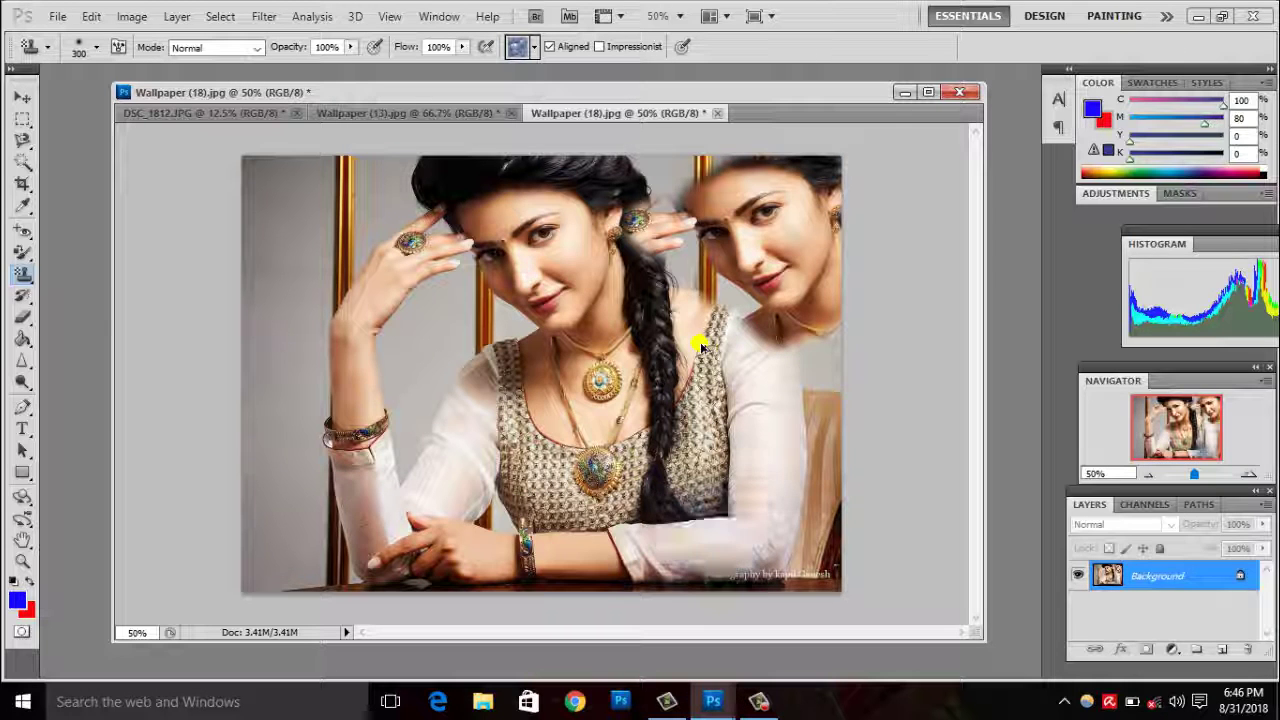
pyautogui.hotkey('ctrl', 'alt', 'z')
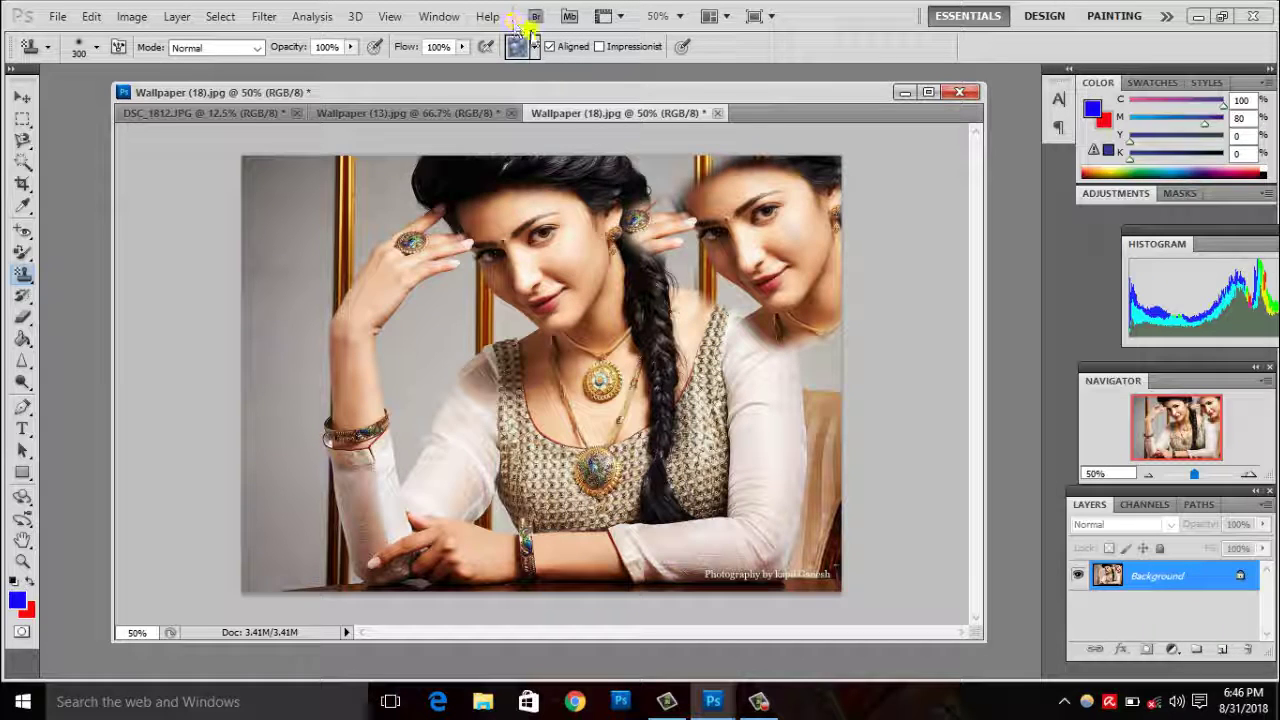
pyautogui.click(530, 48)
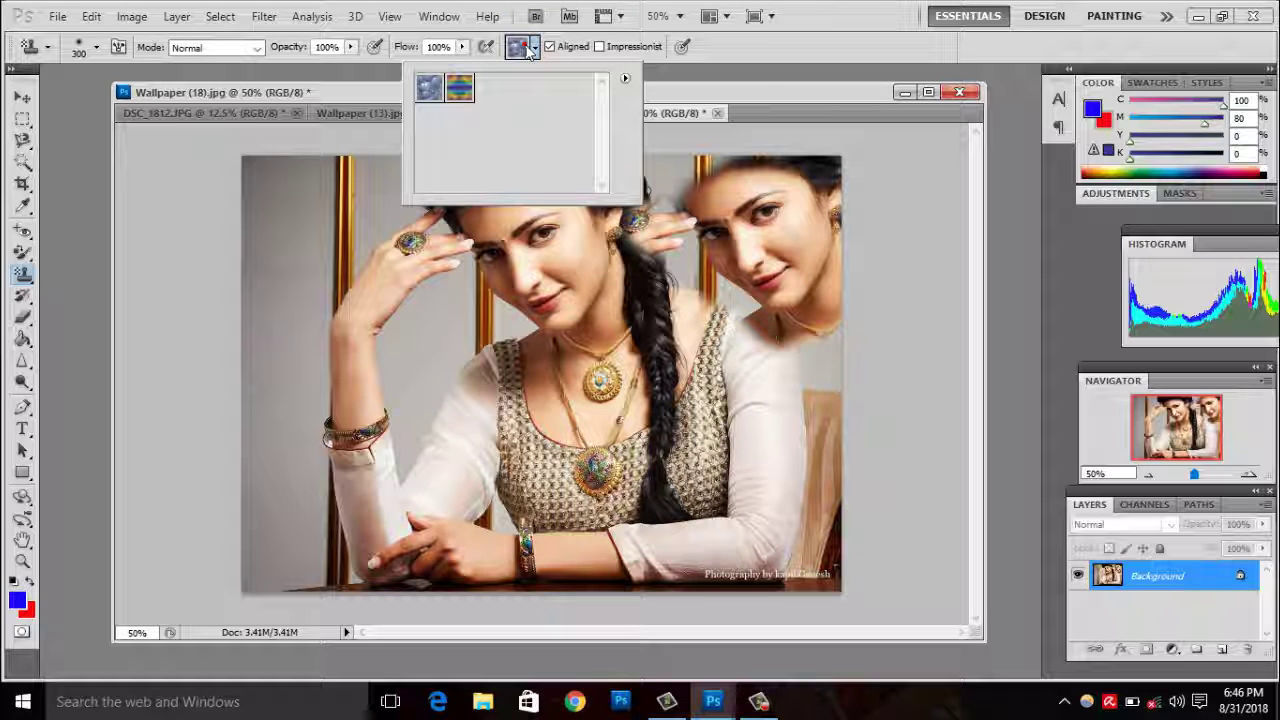
pyautogui.click(524, 50)
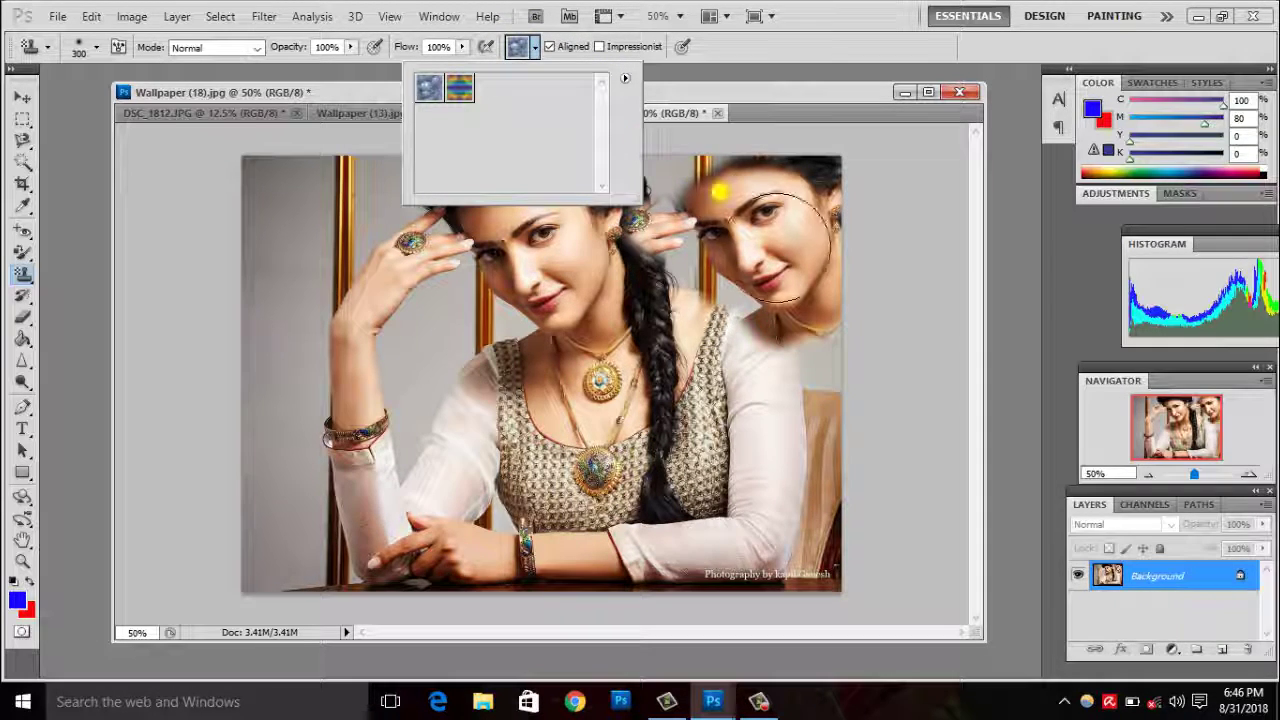
pyautogui.click(768, 96)
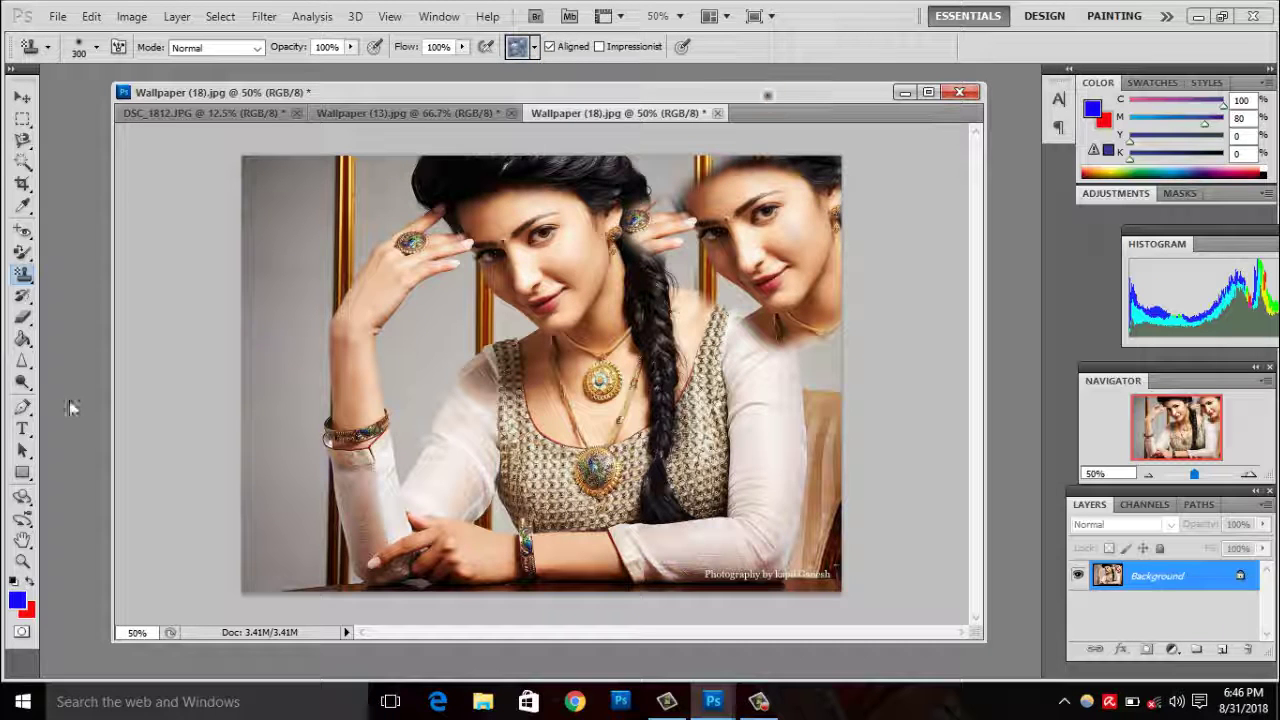
pyautogui.click(22, 272)
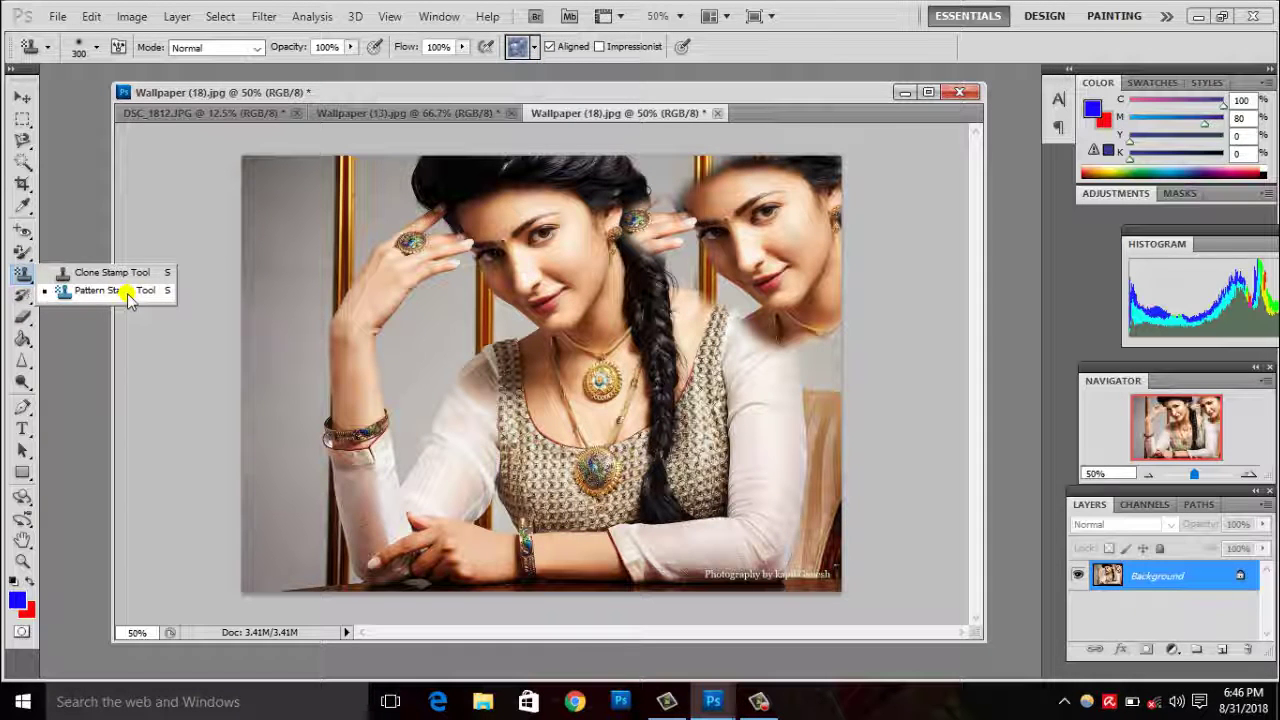